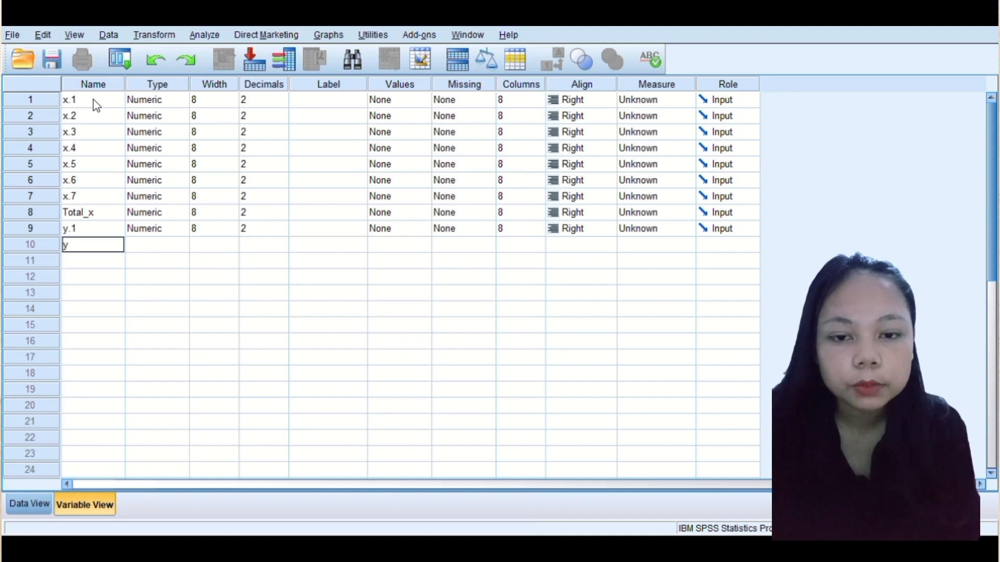
Step: Name the variables in rows 10 to 14 y.2, y.3, y.4, y.5 and TOTAL_Y
key(Return)
text(y.3)
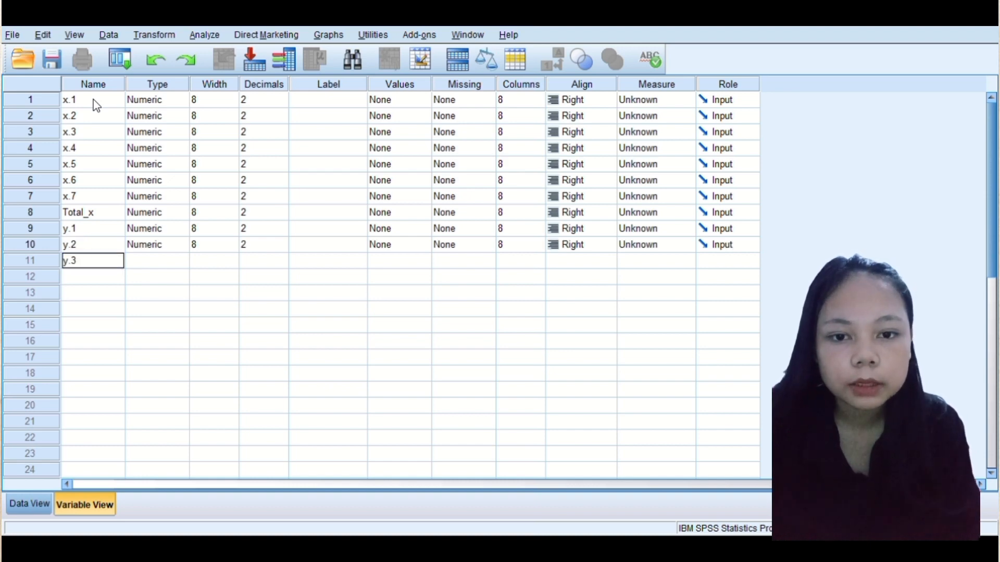
key(Return)
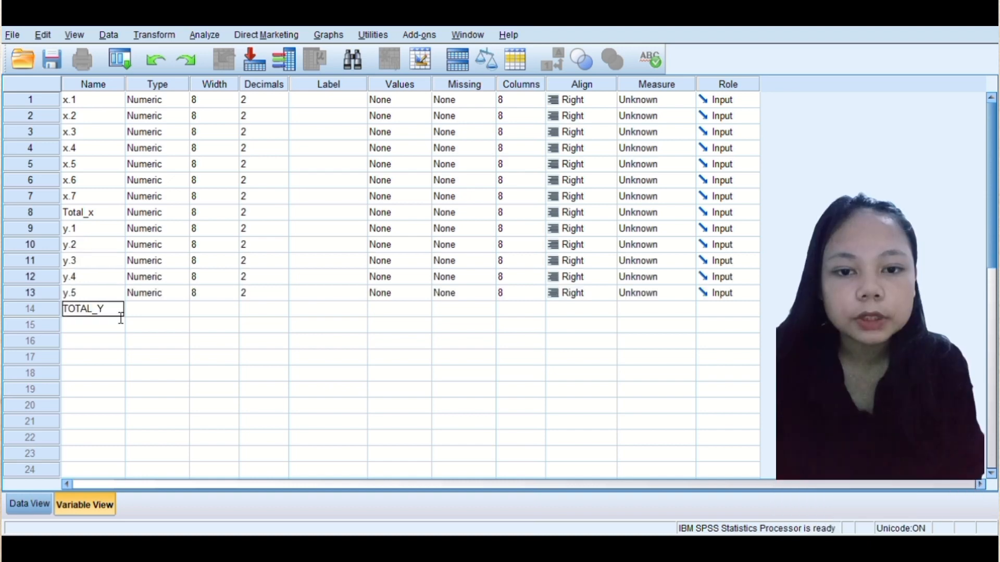
key(Return)
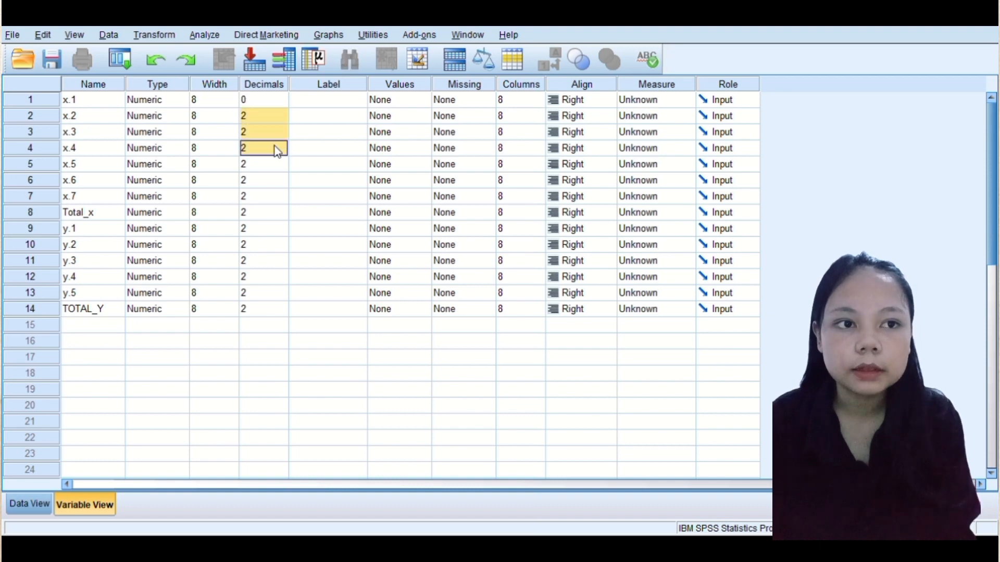
Step: Apply 0 decimals to all variables from x.2 through TOTAL_Y by pasting the copied setting
drag(276, 151, 257, 309)
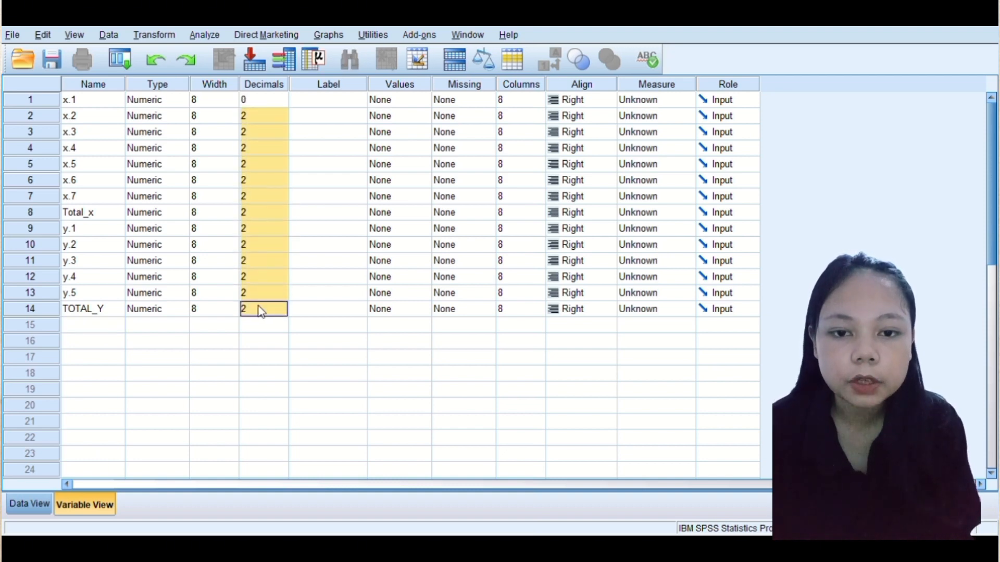
key(ctrl+v)
Step: Paste the strategi pemasaran label for x.1 and copy it to variables x.2 through x.7
click(336, 103)
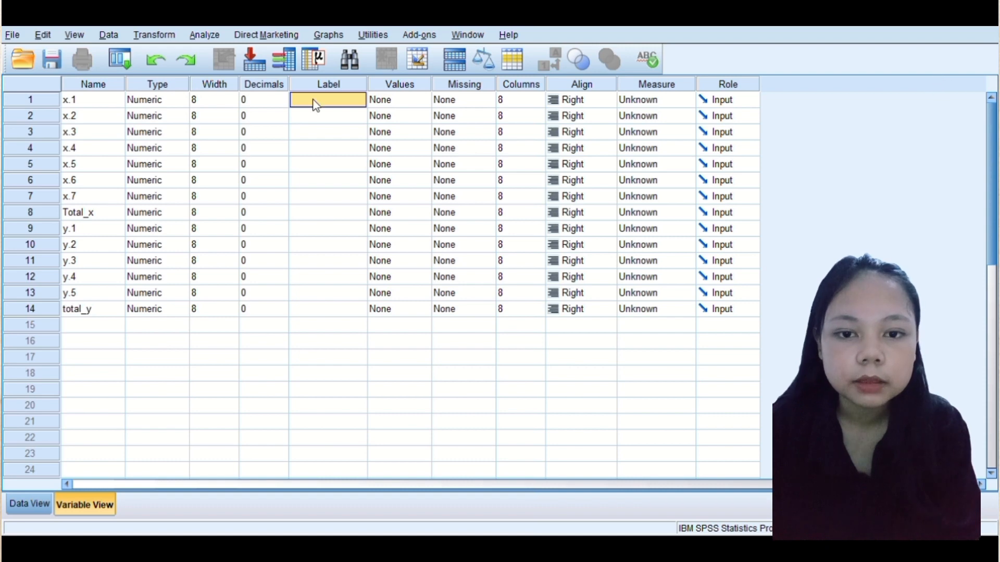
key(ctrl+v)
right_click(312, 98)
click(334, 116)
drag(333, 115, 334, 198)
key(ctrl+v)
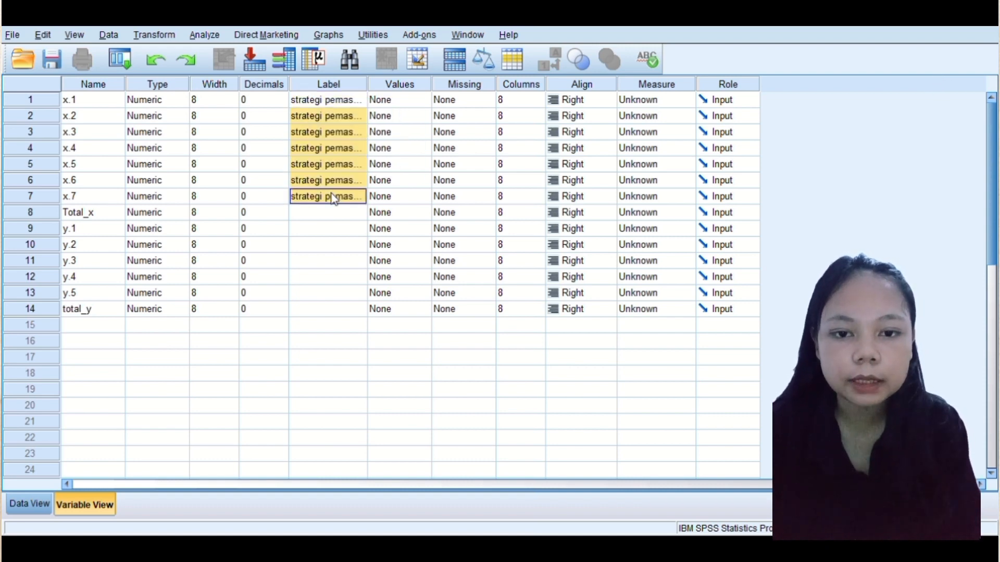
Step: Label the Total_x variable "Total pertanyaan x"
click(333, 216)
click(333, 219)
text(To)
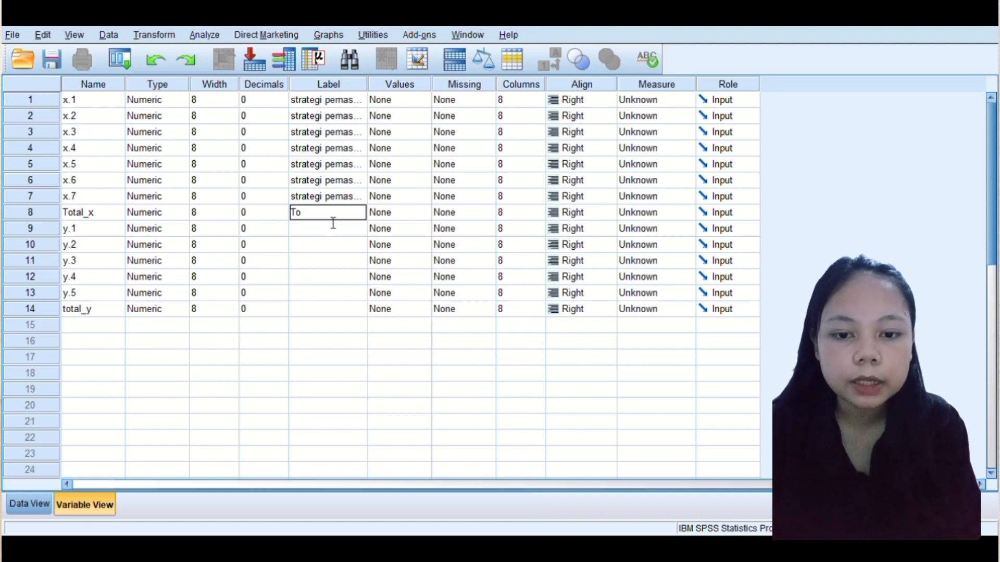
text(tal pertanyaan x)
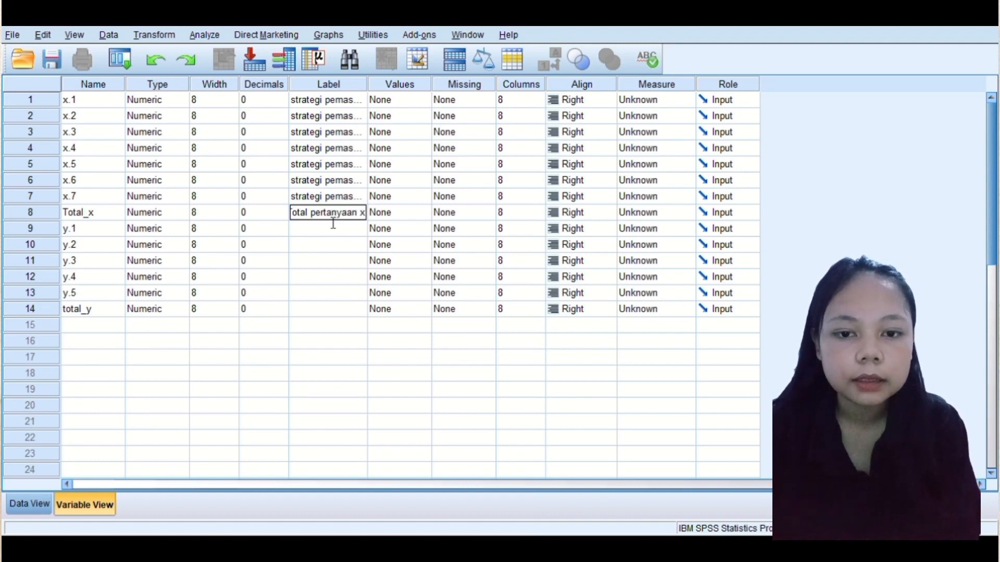
key(Return)
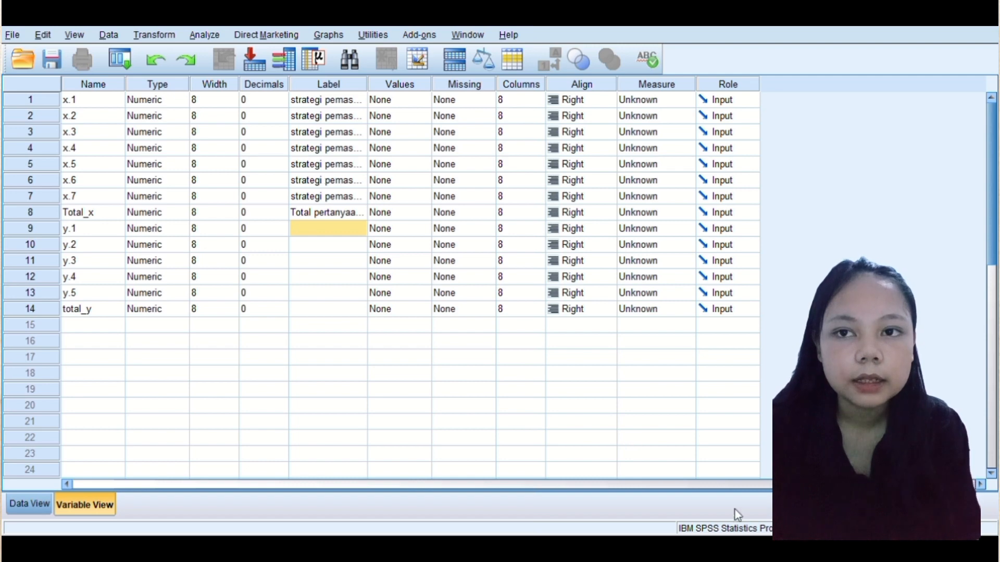
Step: Paste the peningkatan daya saing label for y.1 and copy it to variables y.2 through y.5
click(753, 475)
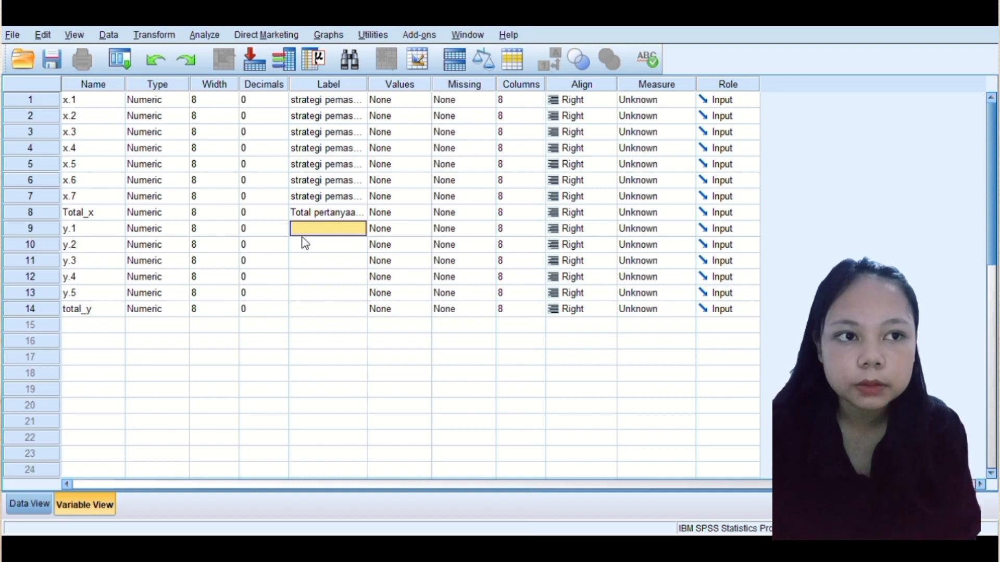
drag(298, 227, 303, 287)
key(ctrl+v)
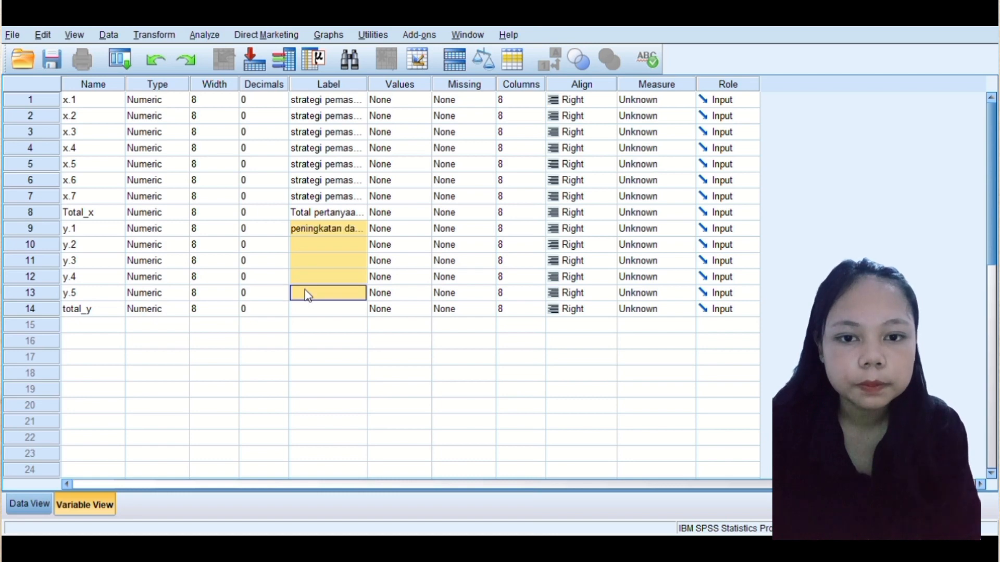
click(311, 227)
right_click(311, 224)
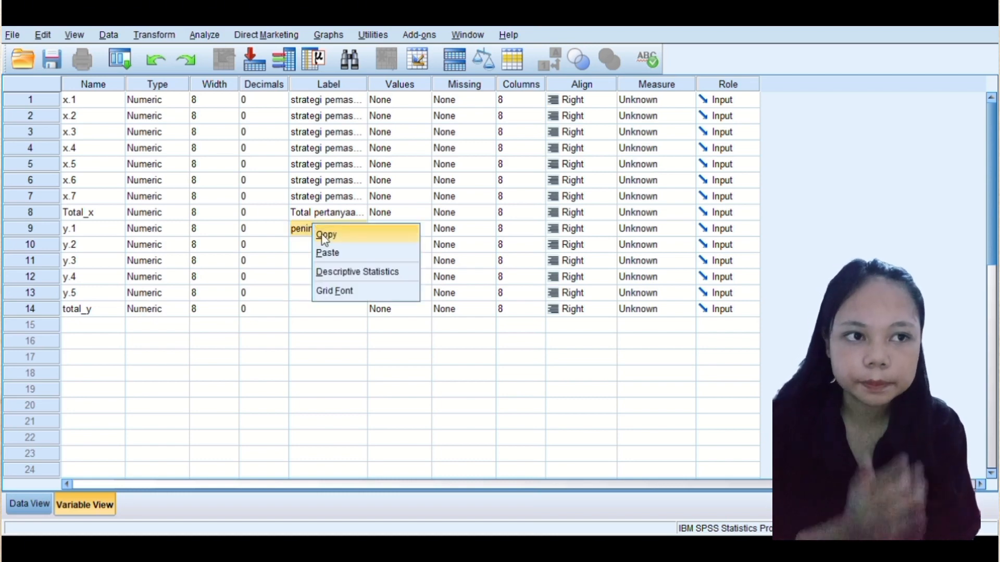
click(327, 235)
drag(323, 243, 333, 297)
key(ctrl+v)
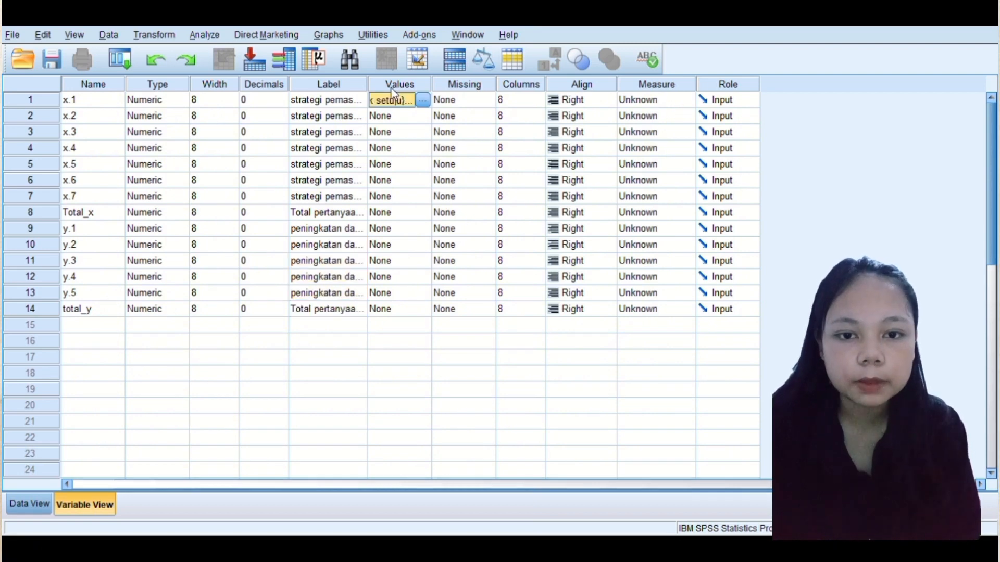
Step: Copy the value labels of x.1 to all variables from x.2 through total_y
right_click(394, 97)
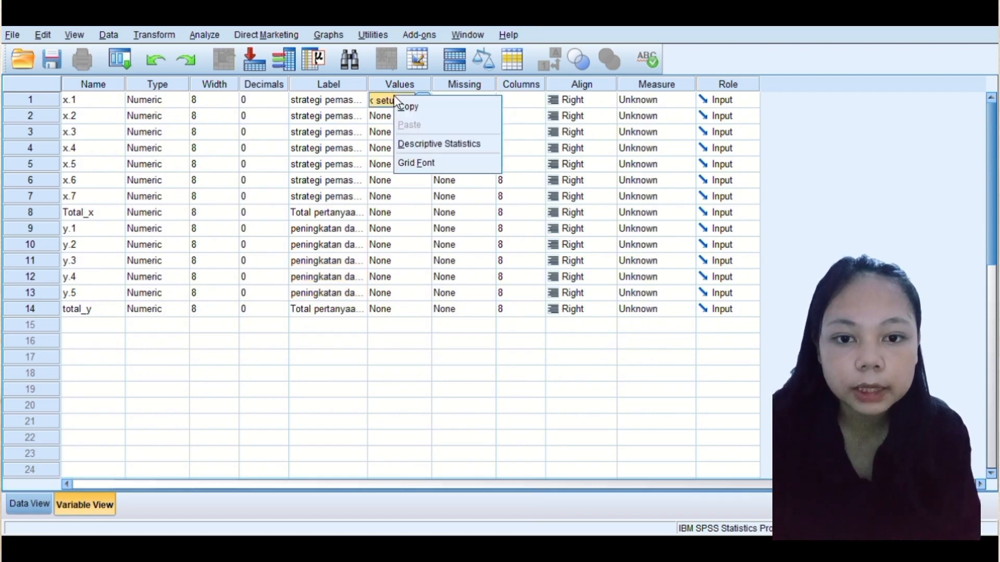
click(407, 106)
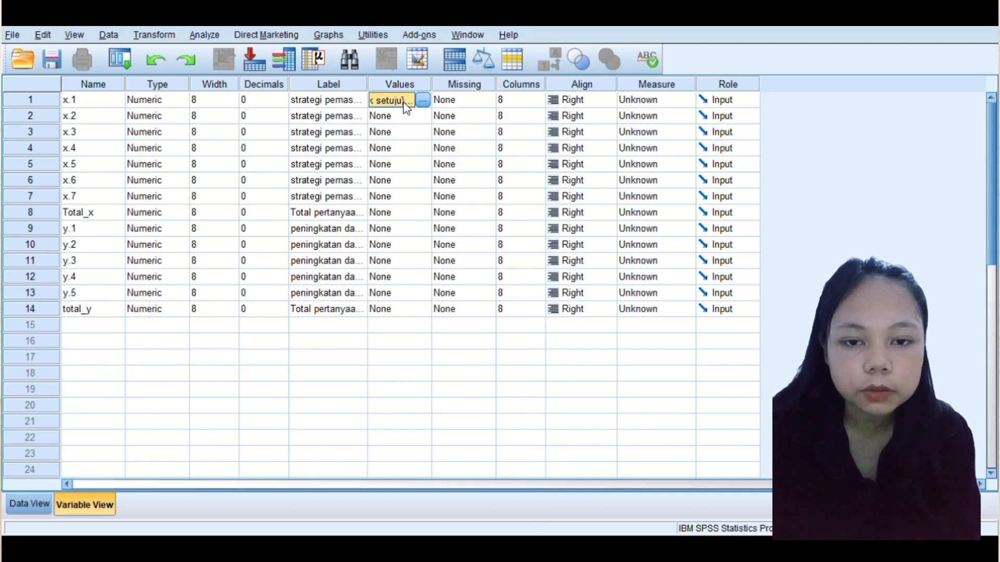
click(399, 116)
drag(398, 116, 418, 302)
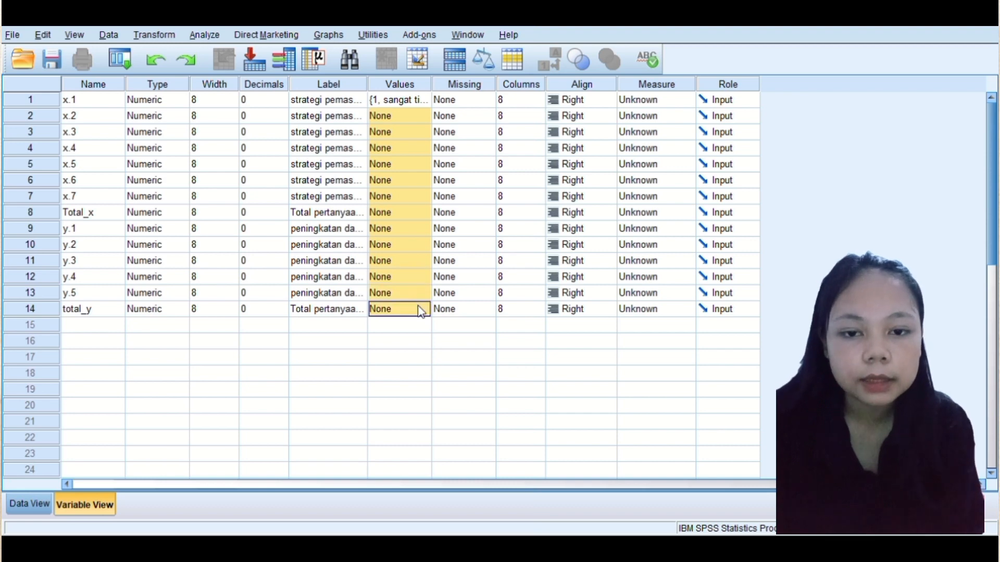
key(ctrl+v)
Step: Copy the Ordinal measurement level of x.1 to the variables x.3 through total_y
click(656, 115)
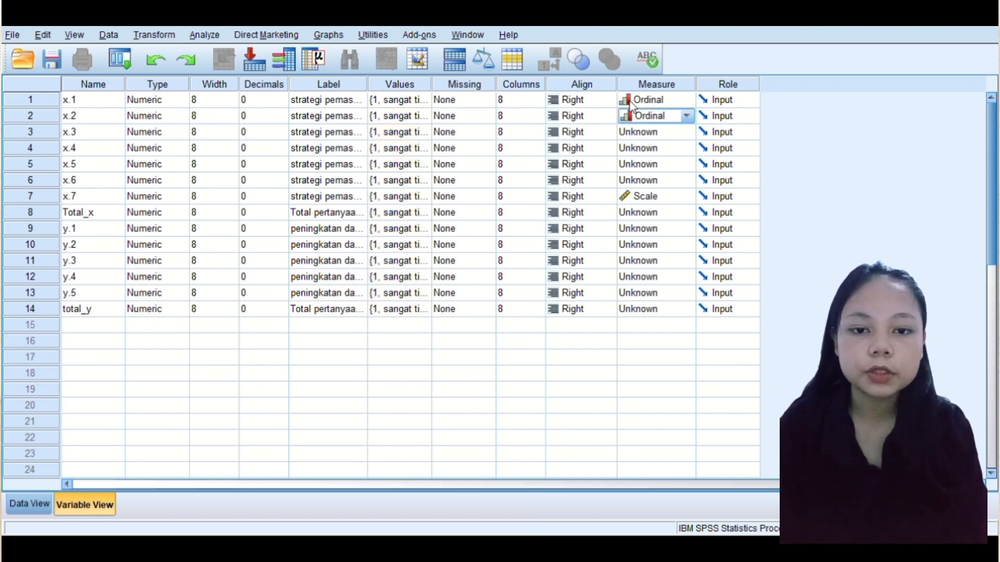
right_click(629, 100)
click(638, 135)
click(638, 134)
drag(638, 135, 703, 311)
key(ctrl+v)
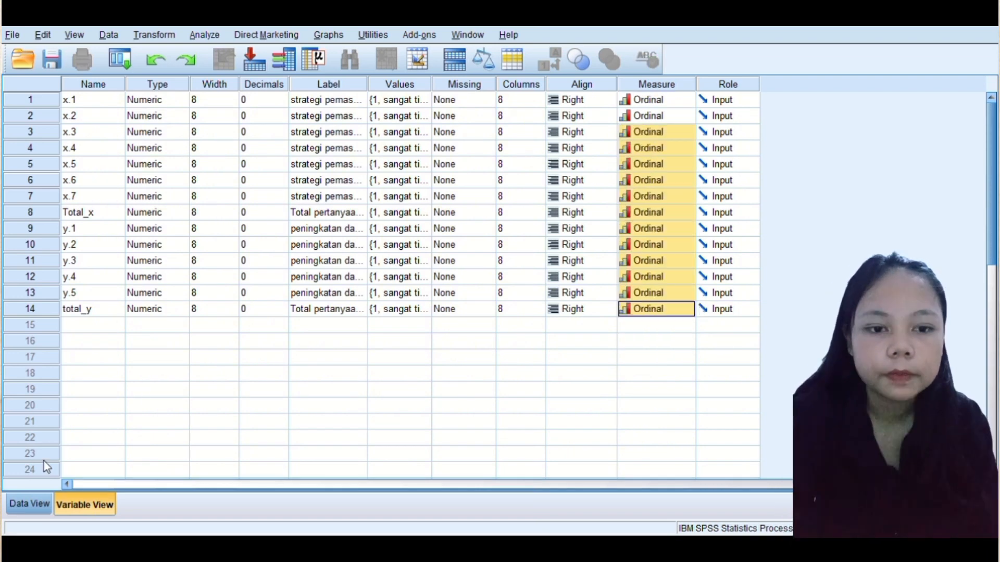
Step: Paste the copied questionnaire responses into the data sheet, starting at case 1 of x.1
click(30, 503)
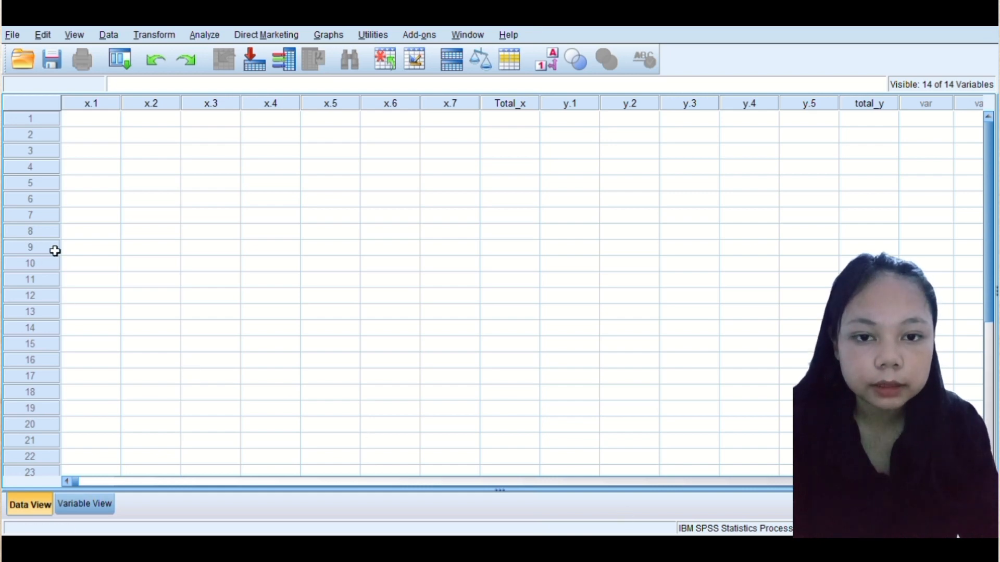
click(105, 125)
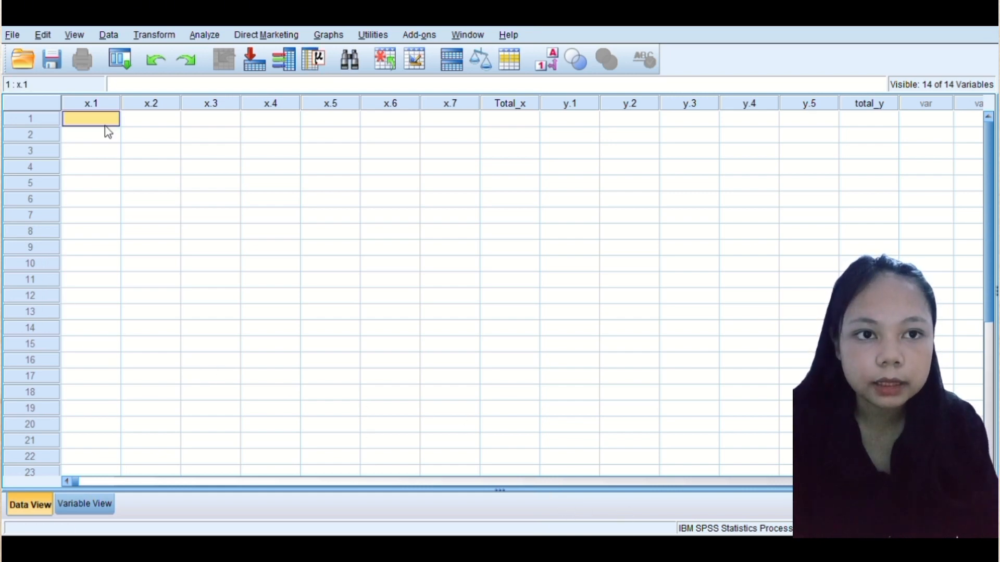
key(ctrl+v)
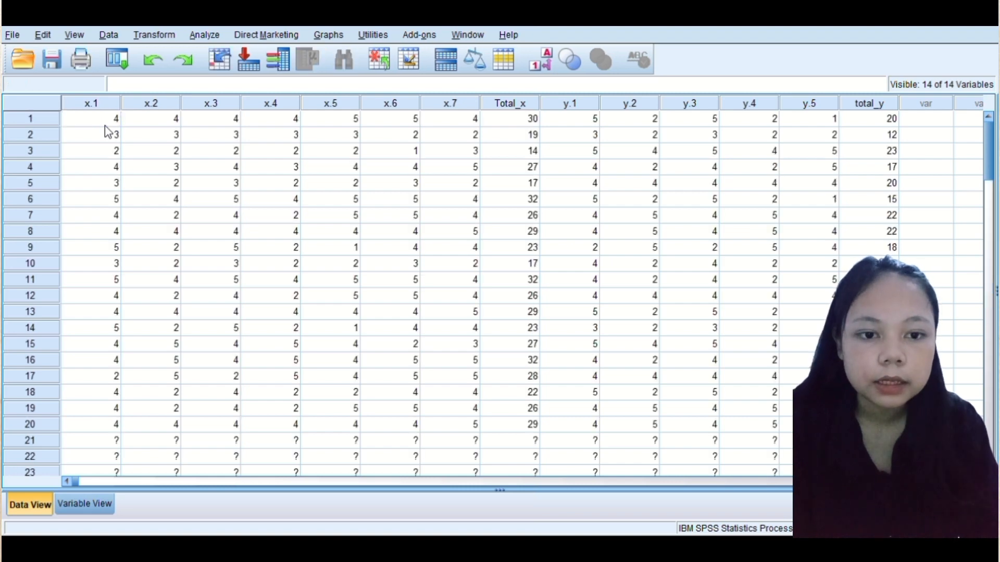
Step: Open the Linear Regression analysis for the questionnaire data
click(204, 39)
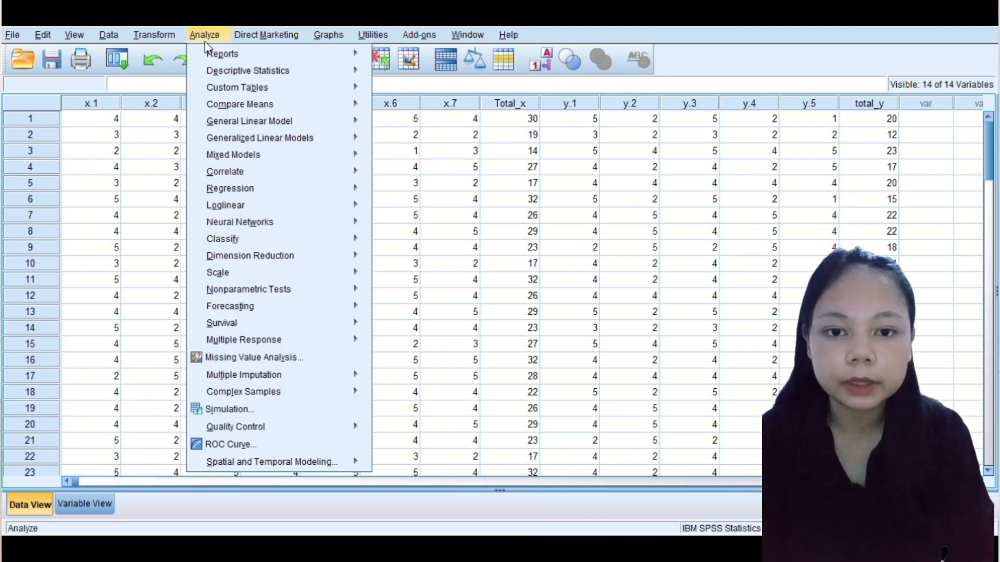
mouse_move(246, 194)
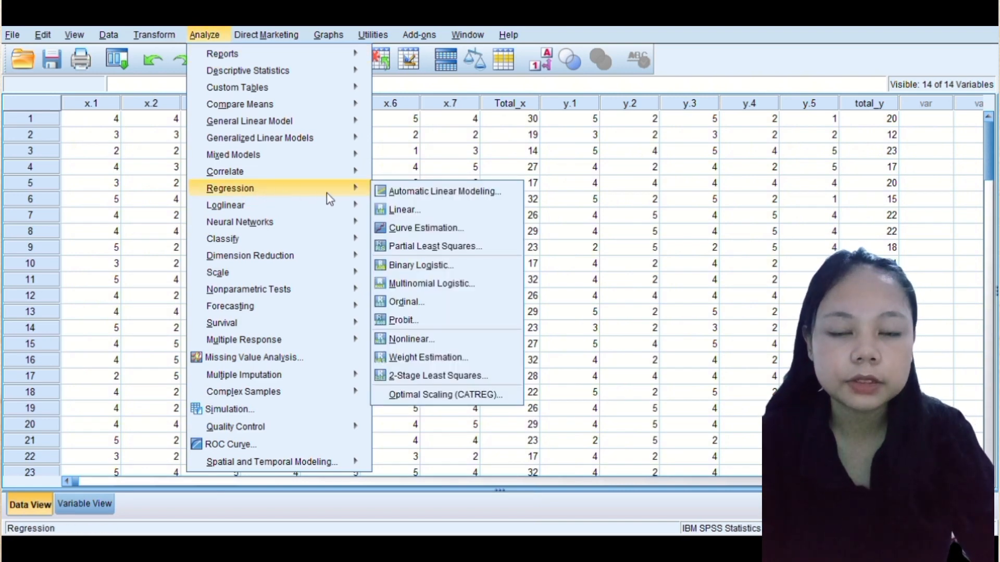
click(396, 211)
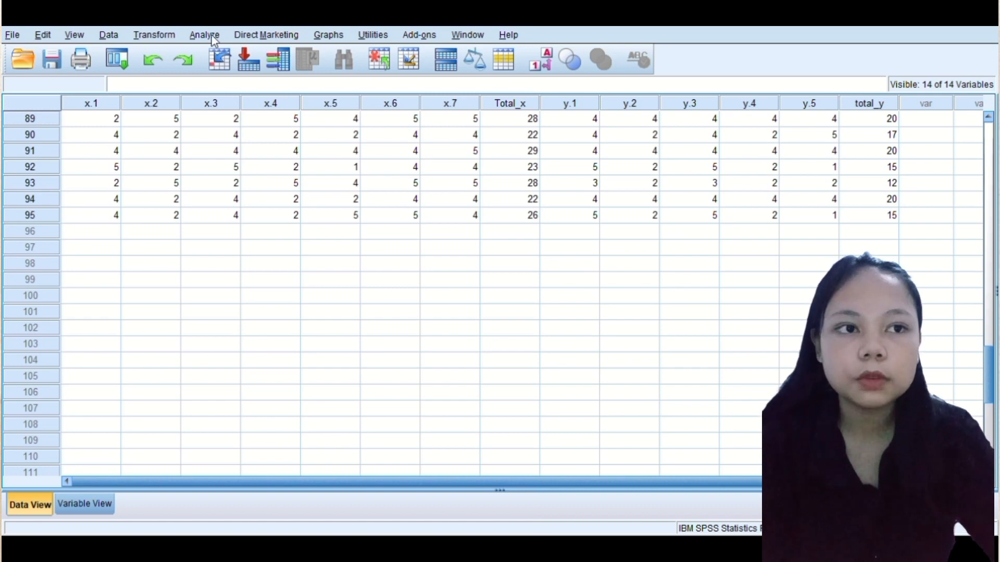
Step: Open the Bivariate correlation analysis for the validity test of the questionnaire items
click(204, 35)
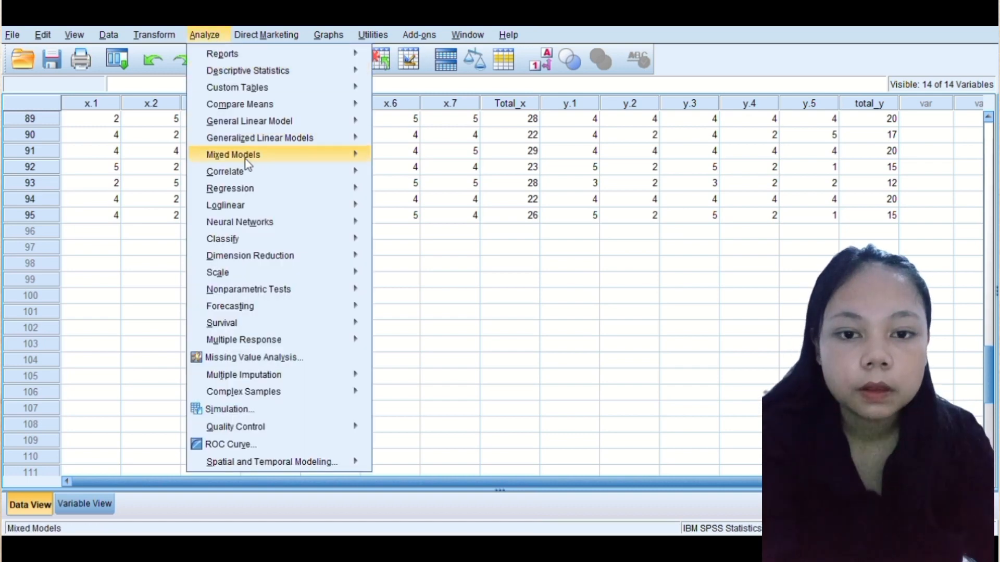
mouse_move(250, 178)
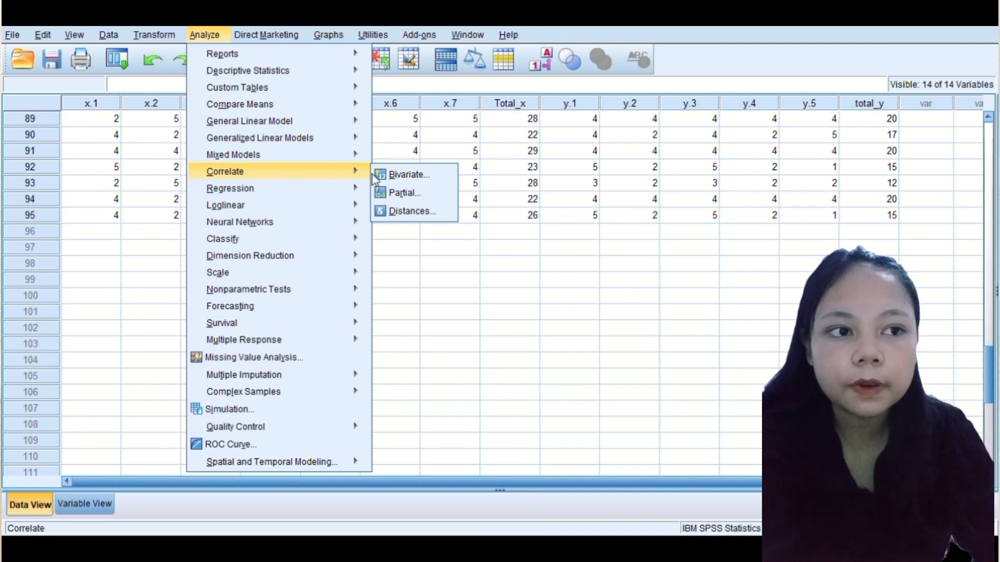
click(406, 175)
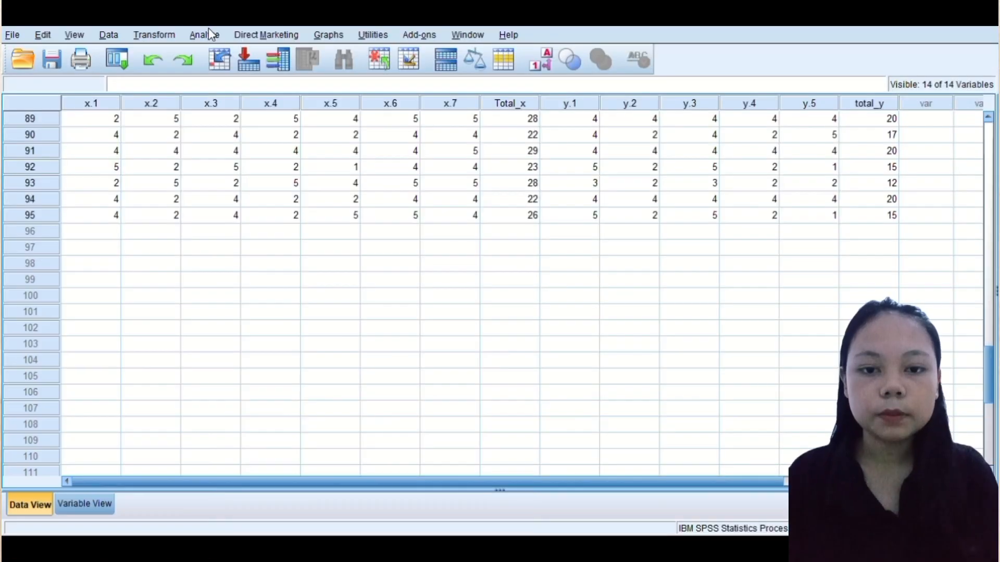
Step: Open the Reliability Analysis for the questionnaire items
click(208, 31)
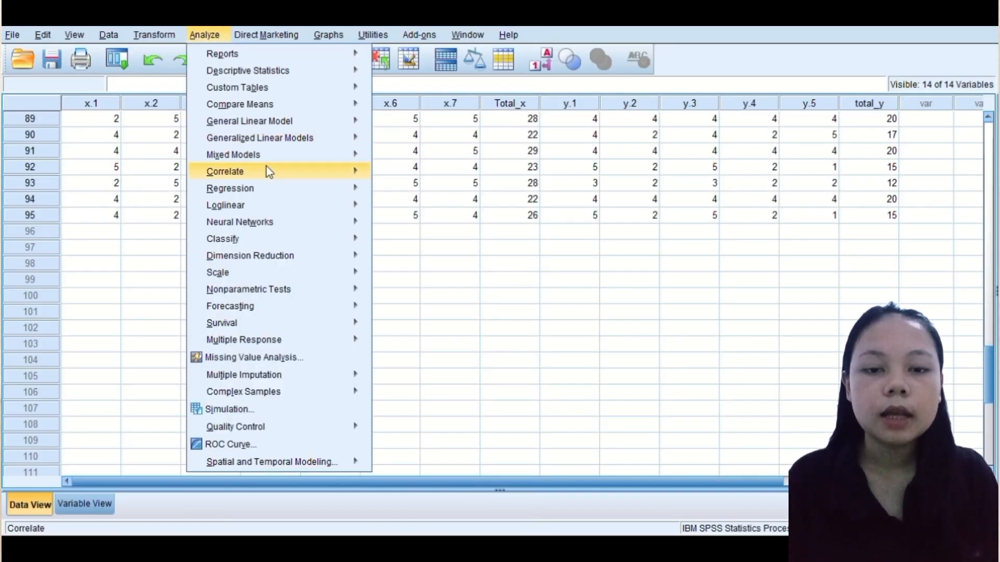
mouse_move(280, 262)
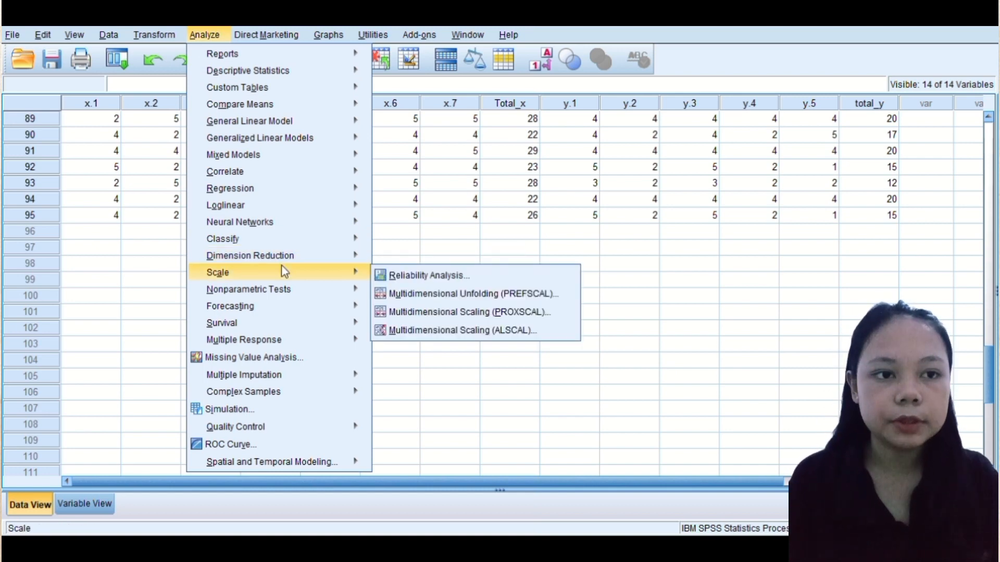
click(388, 274)
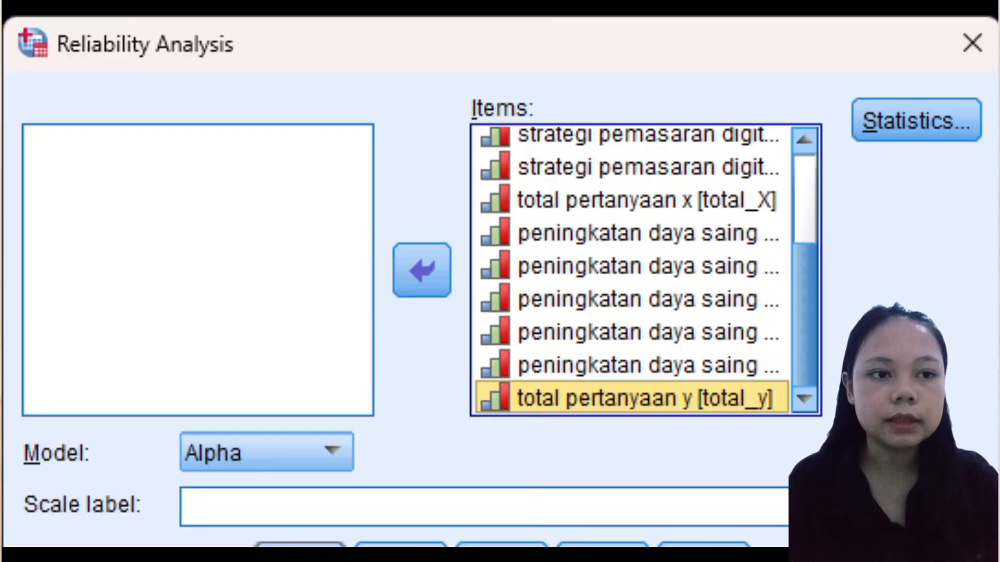
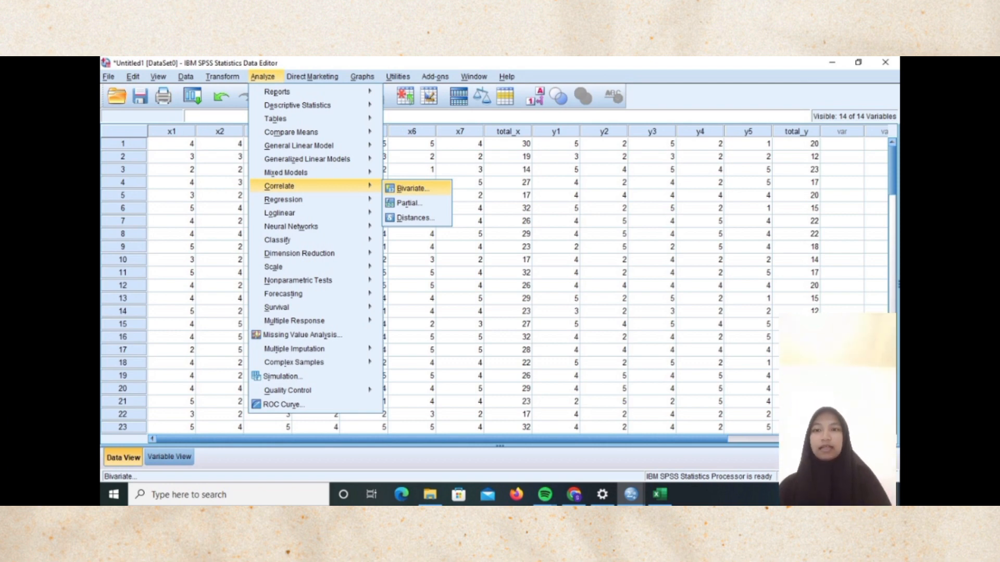
Step: Open the Bivariate Correlations settings for the dataset with variables x1 to total_y
click(413, 189)
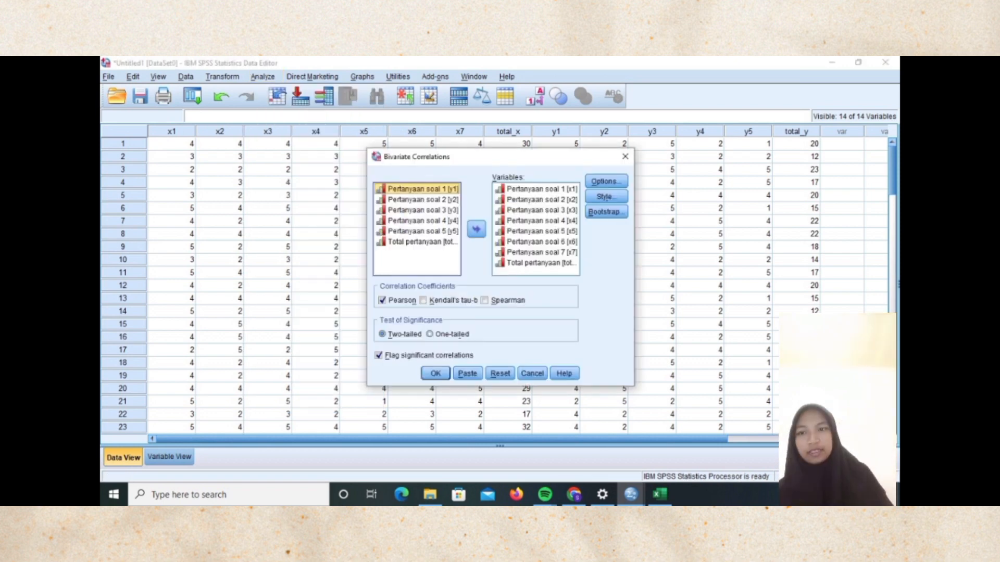
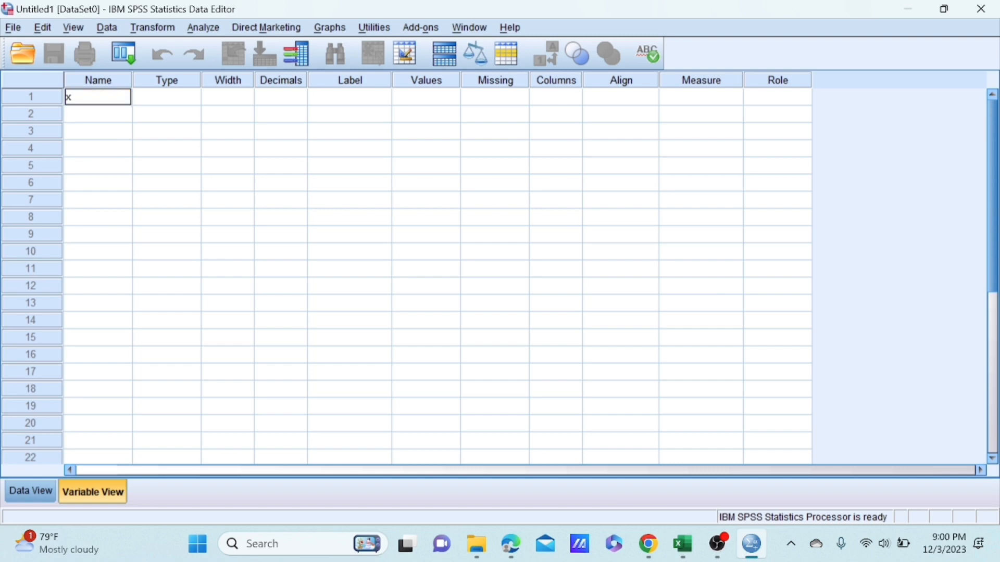
Step: Define the first four variables in the Name column as x1, x2, x3 and x4
text(1)
key(Return)
click(86, 114)
text(x2)
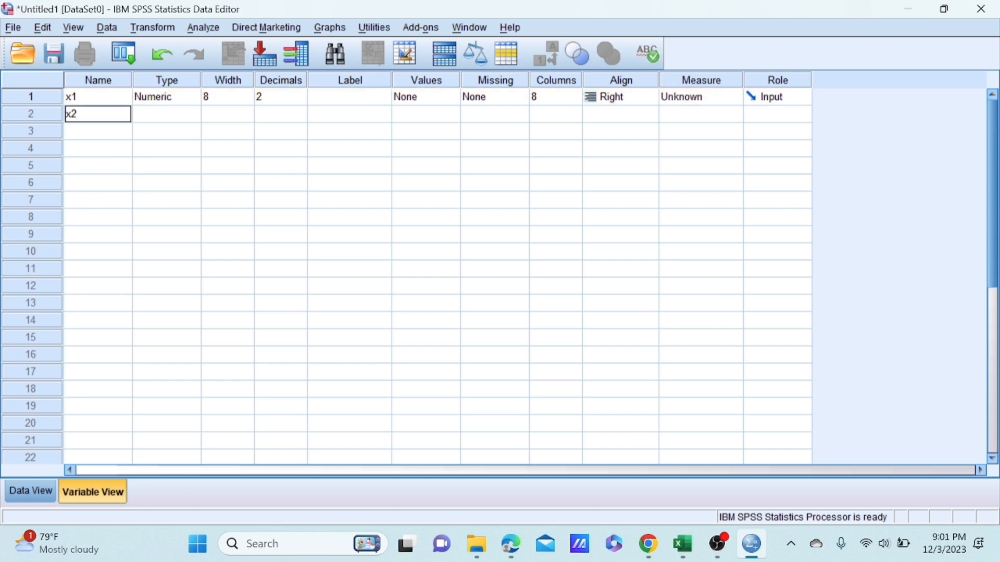
key(Return)
click(84, 134)
text(x3)
key(Return)
click(90, 155)
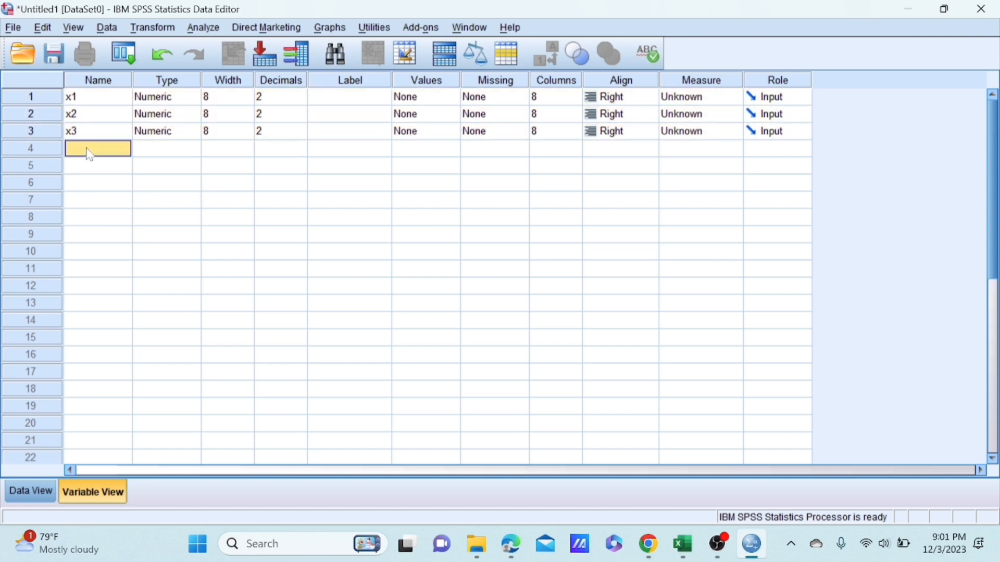
text(x4)
key(Return)
Step: Add the variables x5, x6, x7 and total_x in rows 5 to 8
click(89, 172)
text(x5)
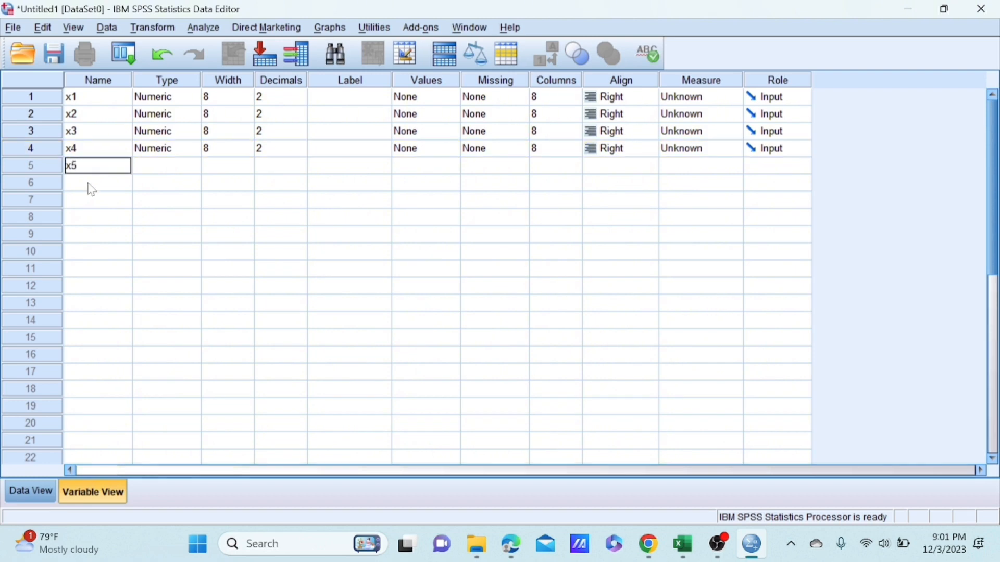
key(Return)
click(91, 190)
text(x6)
key(Return)
click(87, 206)
text(x7)
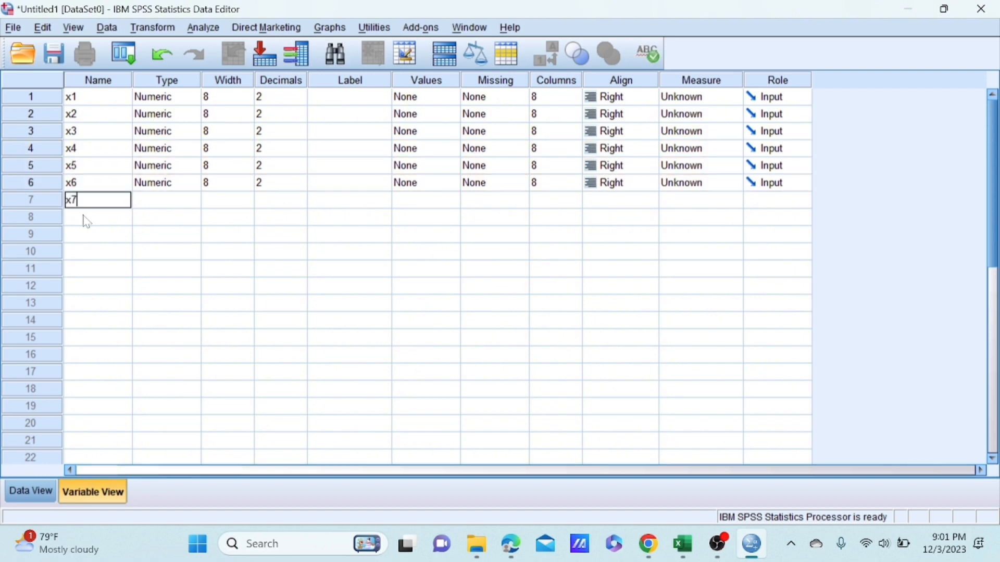
key(Return)
click(87, 222)
text(total_x)
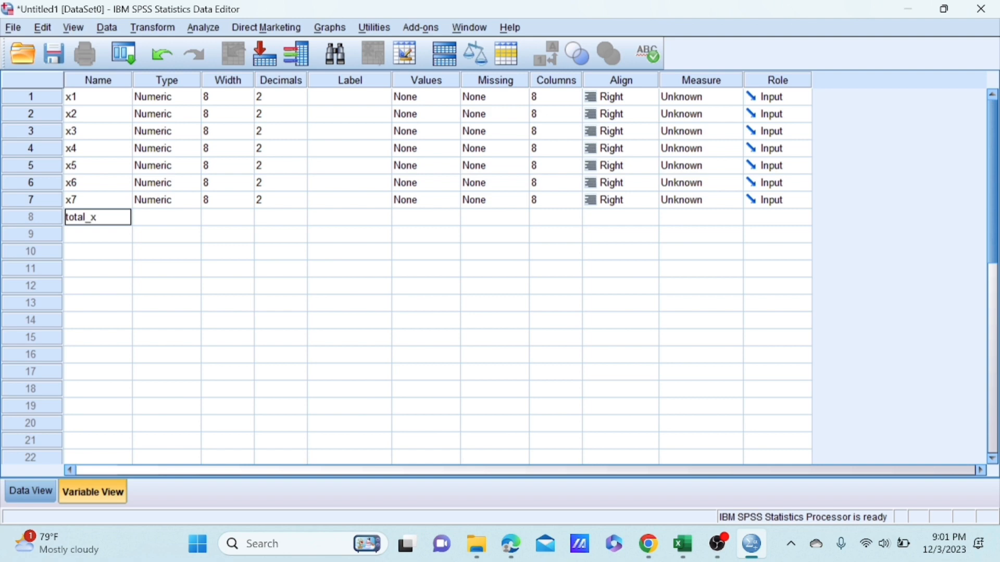
key(Return)
Step: Add the variables y1, y2 and y3 in rows 9 to 11
click(84, 235)
text(y)
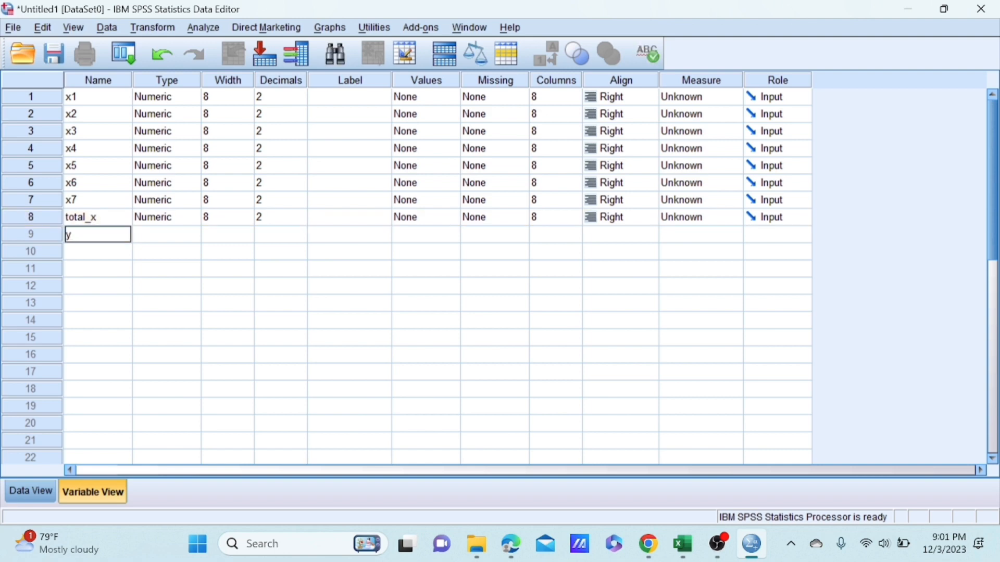
text(1)
key(Return)
click(83, 253)
text(y2)
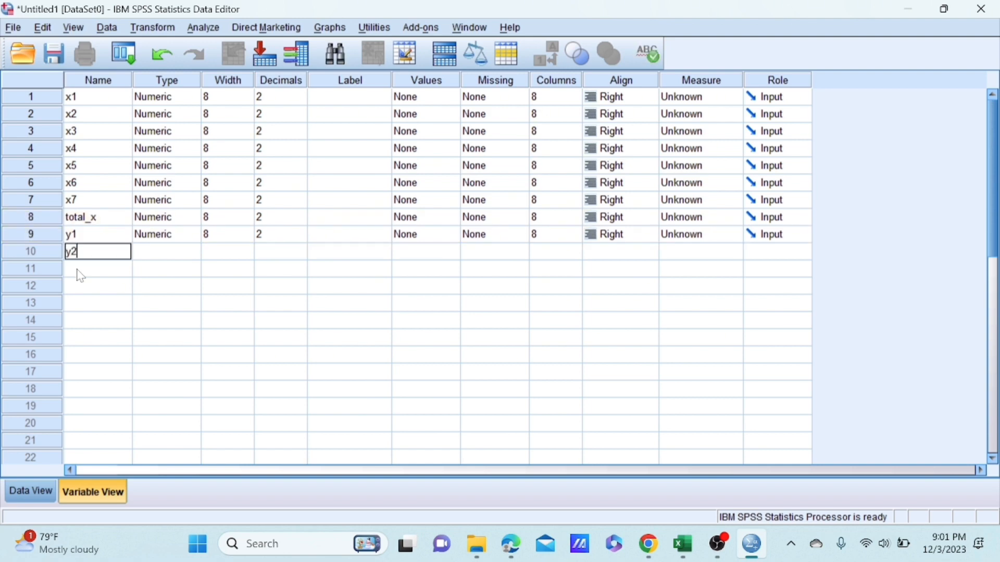
key(Return)
text(y3)
key(Return)
Step: Add the variables y4, y5 and total_y in rows 12 to 14
click(79, 286)
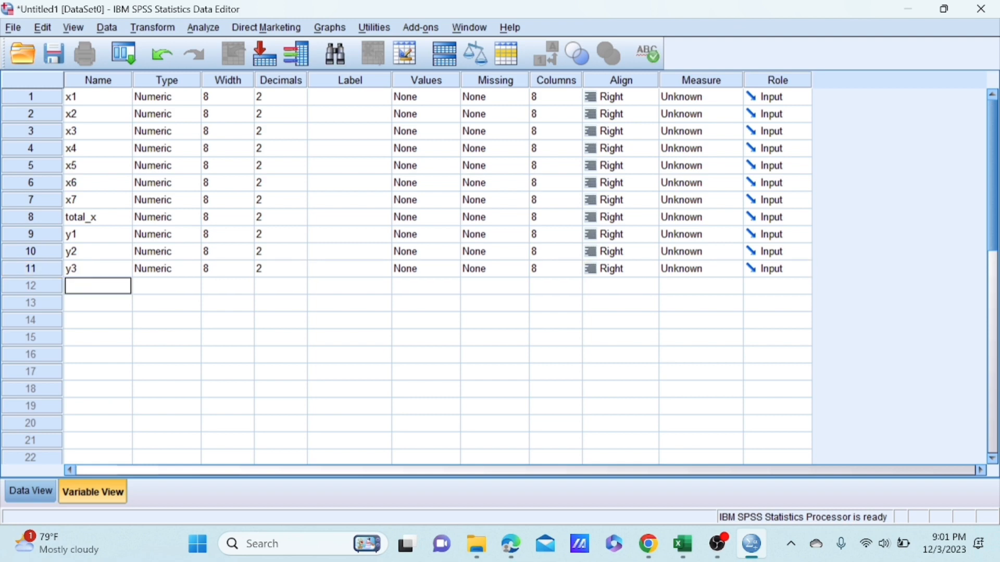
text(y4)
key(Return)
click(79, 303)
text(y5)
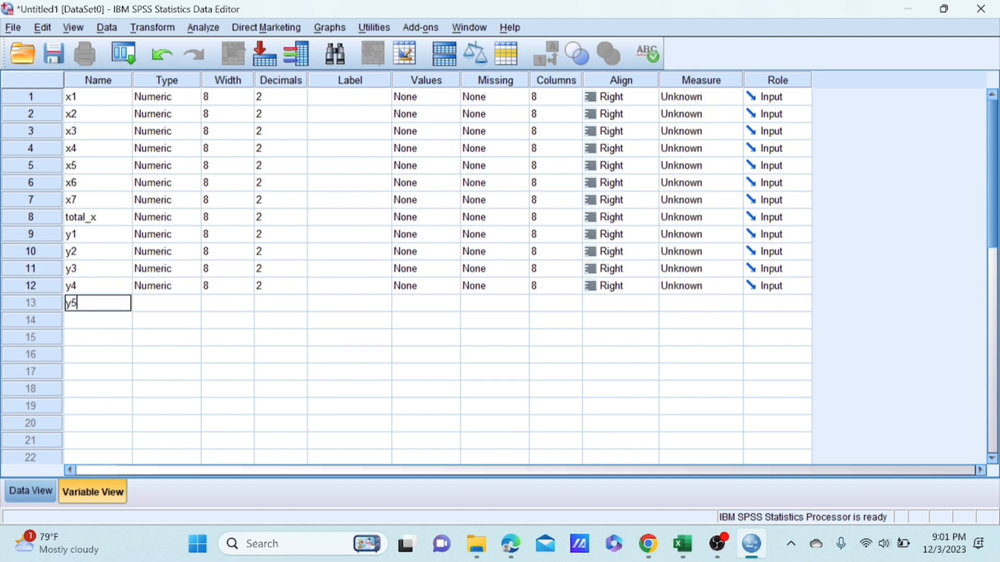
key(Return)
text(total_y)
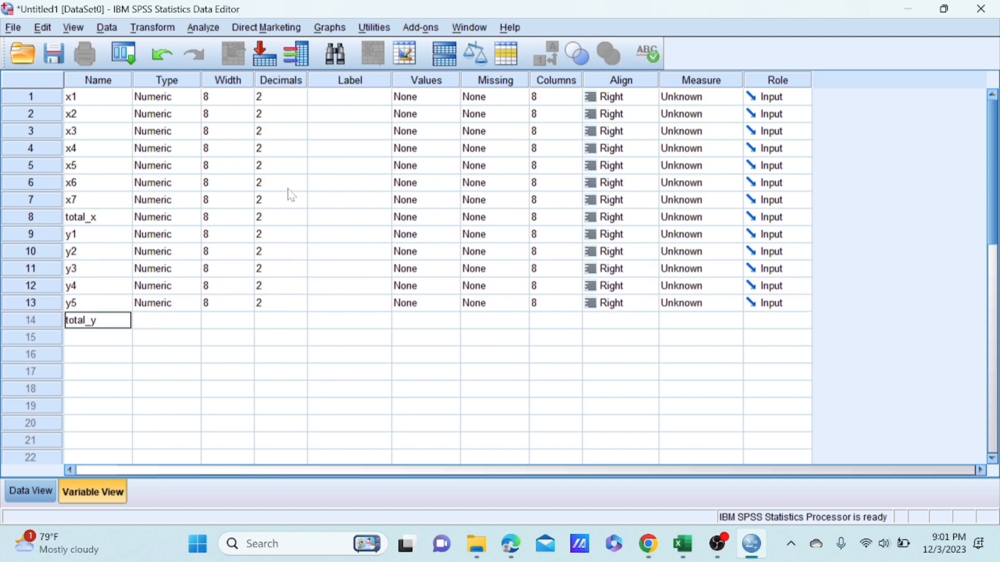
Step: Set the decimals of variables x1 through x4 to 0
triple_click(301, 99)
triple_click(303, 118)
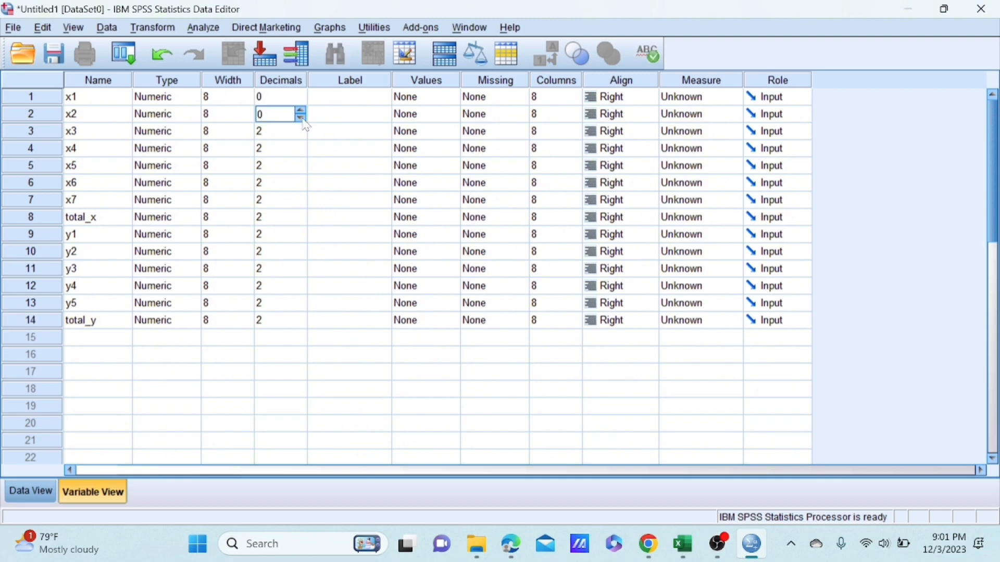
click(303, 143)
click(300, 146)
click(301, 135)
triple_click(302, 151)
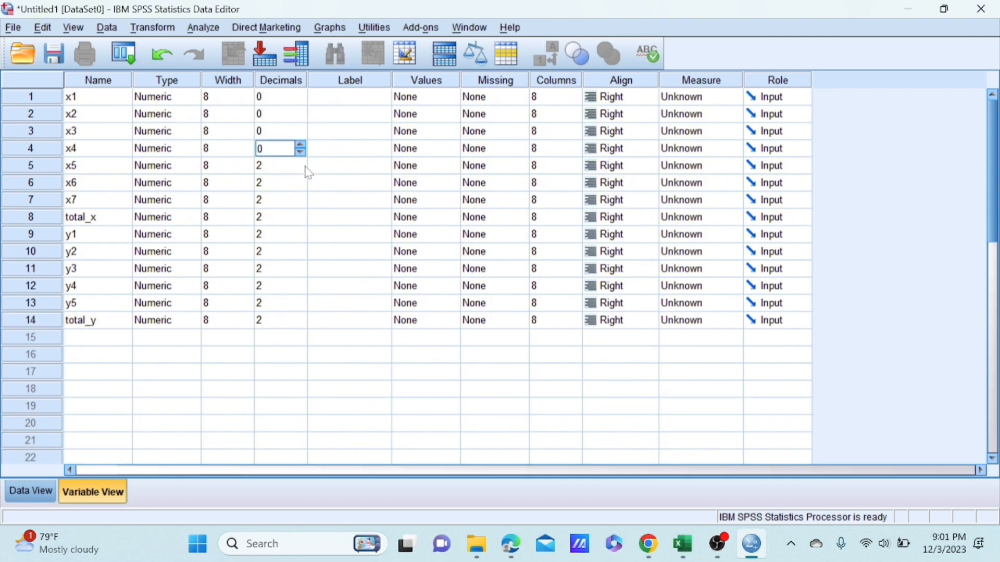
Step: Set the decimals of variables x5, x6, x7 and total_x to 0
double_click(301, 169)
double_click(301, 186)
click(301, 204)
click(301, 206)
click(303, 223)
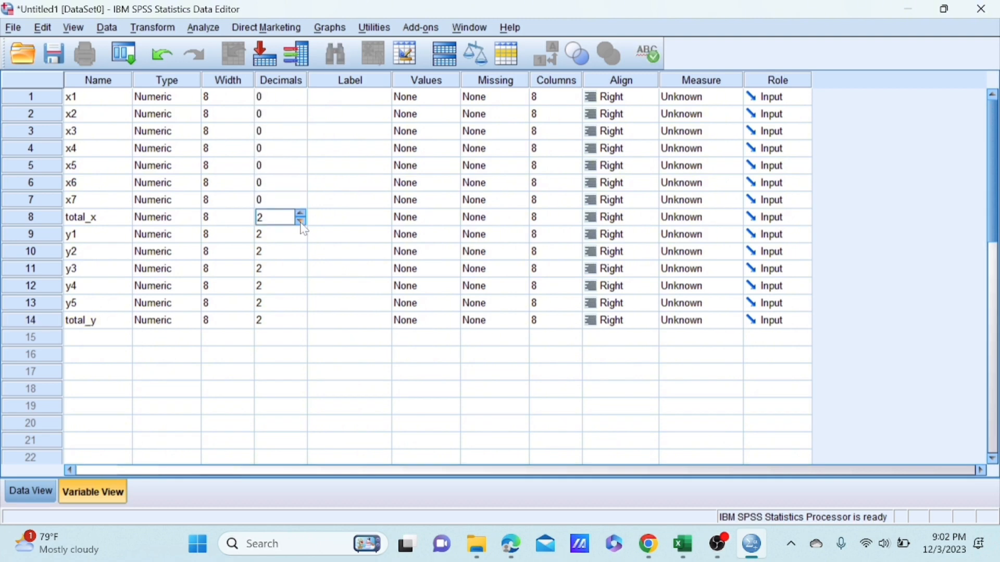
Step: Set the decimals of variables y1 through y5 and total_y to 0
double_click(302, 240)
double_click(302, 258)
double_click(302, 275)
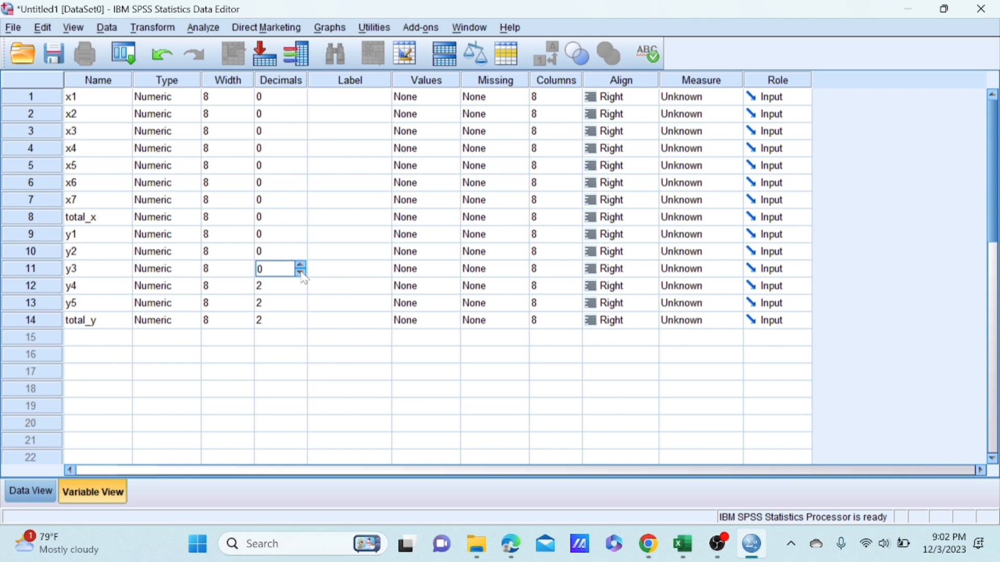
double_click(302, 289)
click(303, 306)
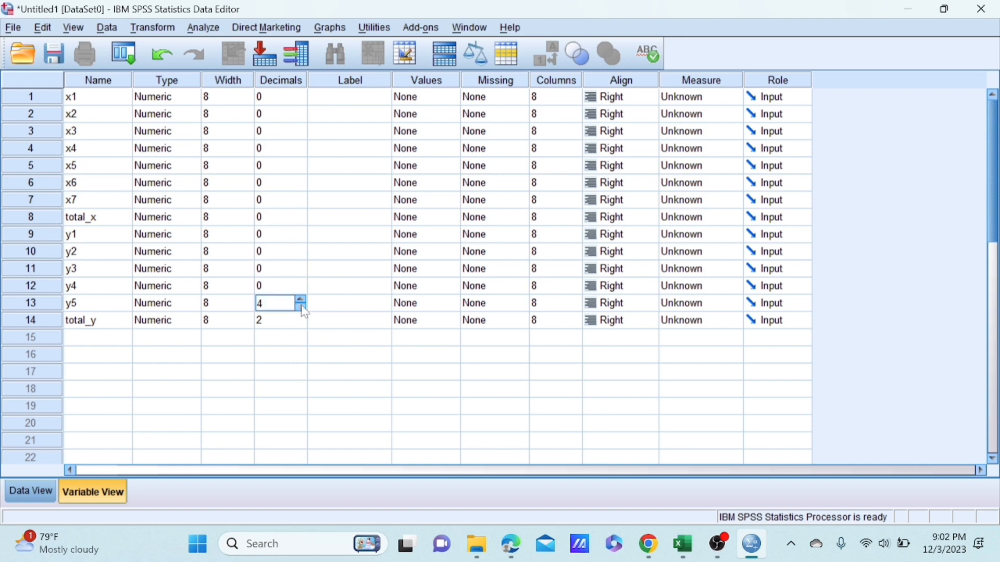
double_click(301, 315)
click(301, 317)
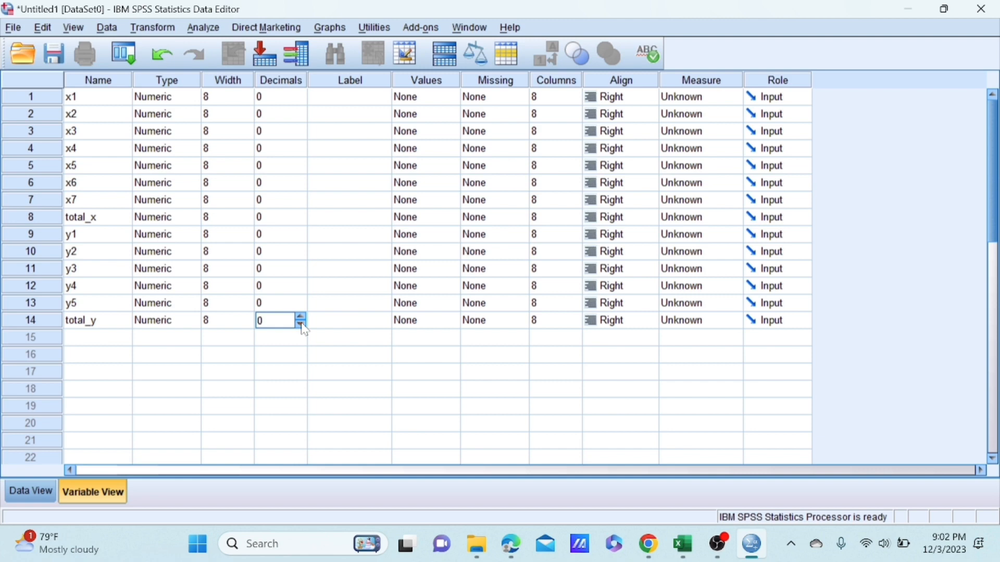
Step: Label variable x1 "dukungan sosial" and copy that label to x2
click(329, 98)
text(dukungan sosial)
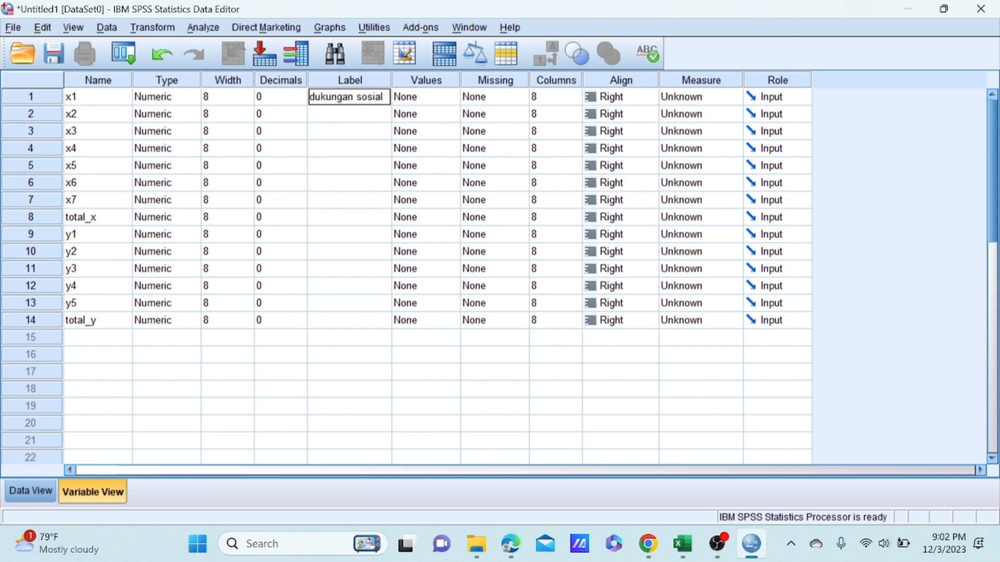
key(ctrl+a)
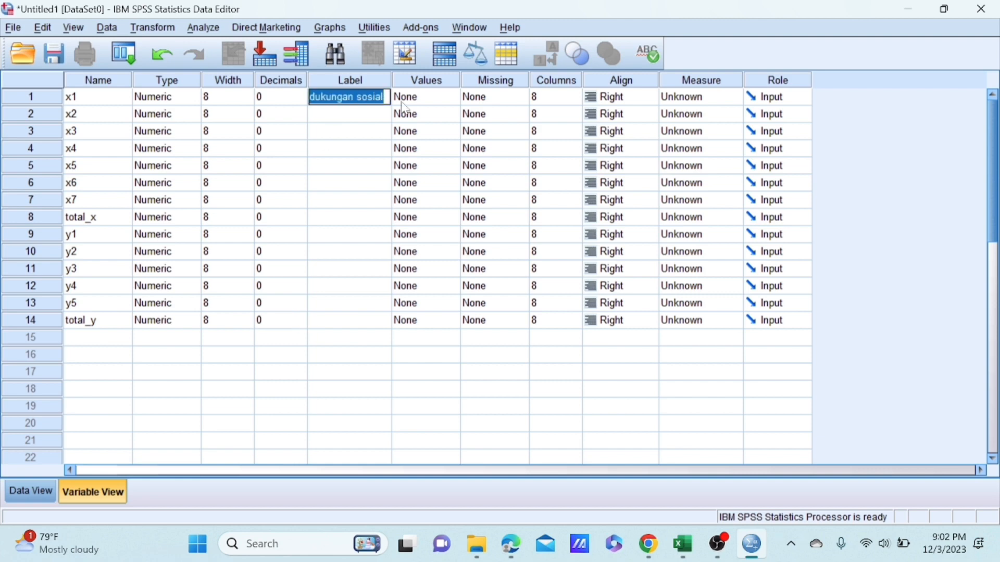
key(ctrl+c)
key(Return)
key(ctrl+v)
Step: Paste the label "dukungan sosial" into variables x3 through x7
click(367, 131)
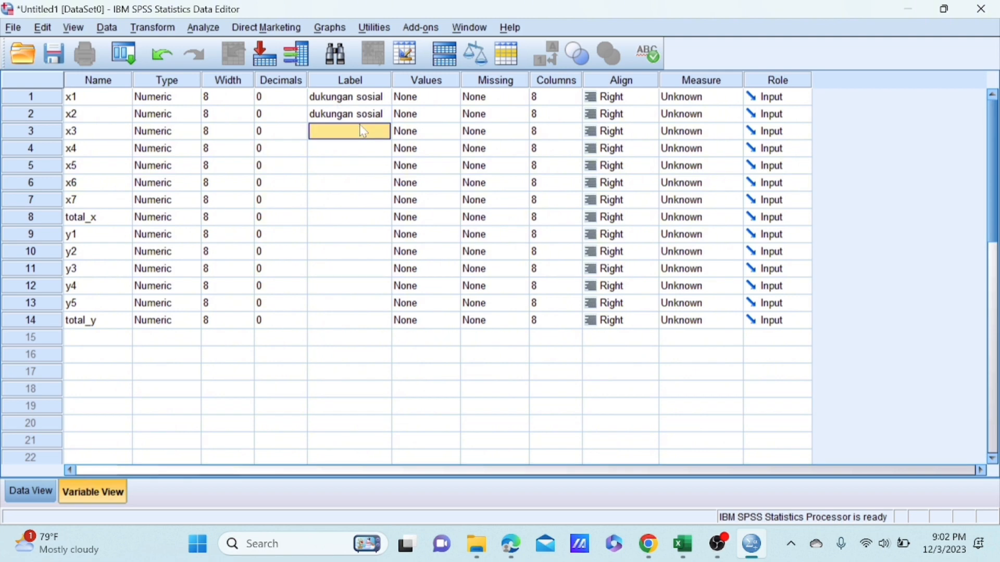
key(ctrl+v)
click(359, 150)
key(ctrl+v)
click(358, 173)
key(ctrl+v)
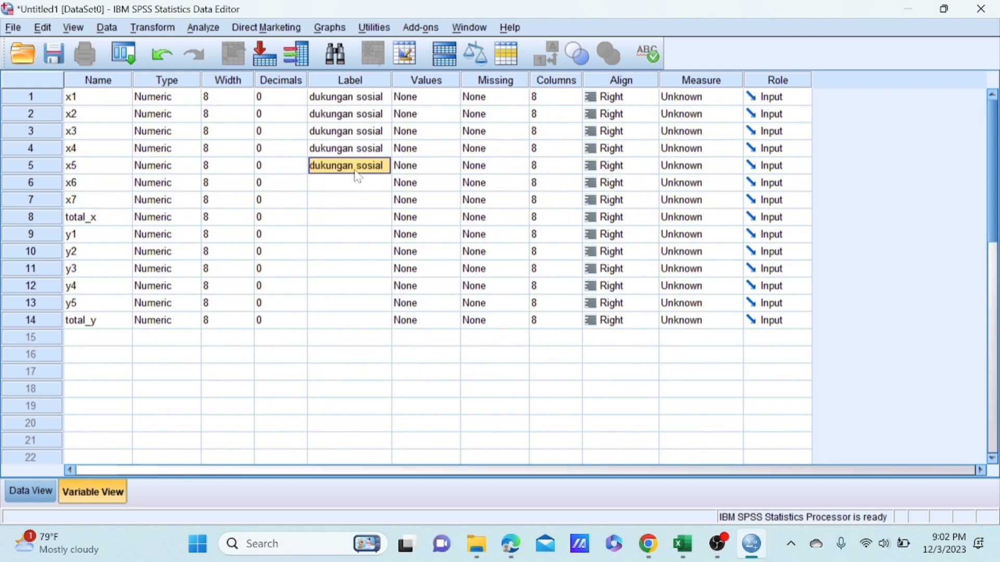
click(347, 184)
key(ctrl+v)
click(346, 202)
key(ctrl+v)
Step: Set the label of variable total_x to "total pertanyaan"
click(344, 218)
key(ctrl+v)
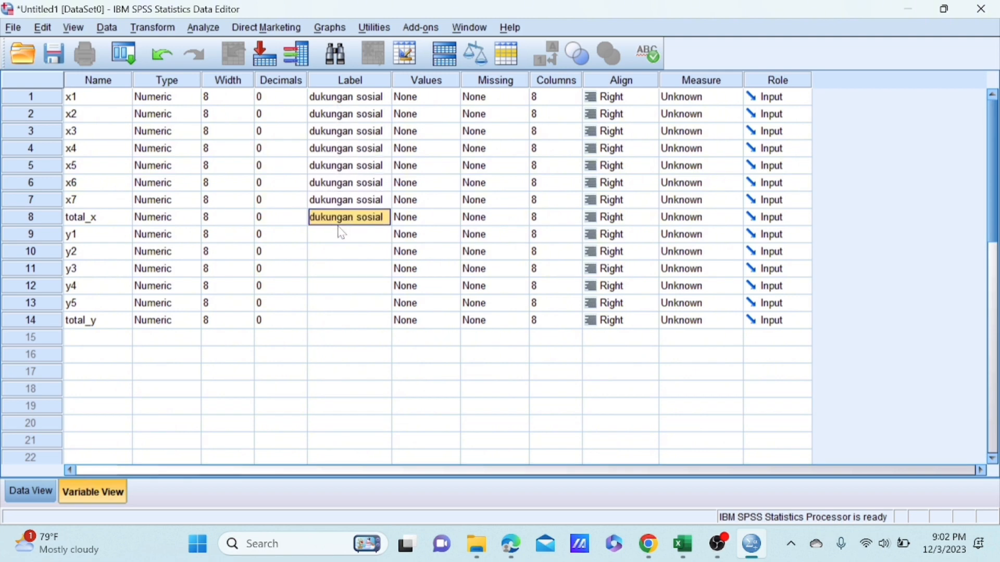
key(BackSpace)
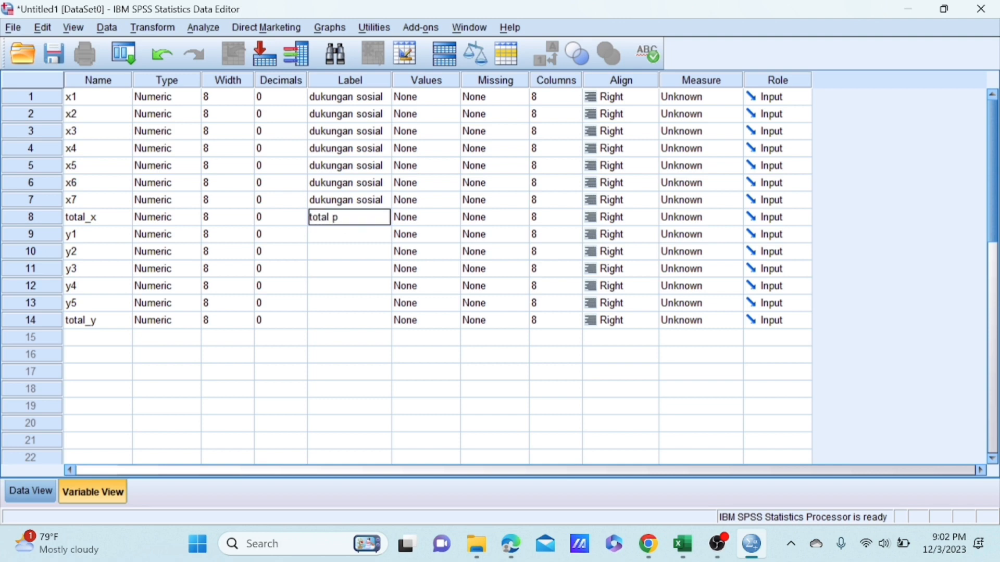
key(Return)
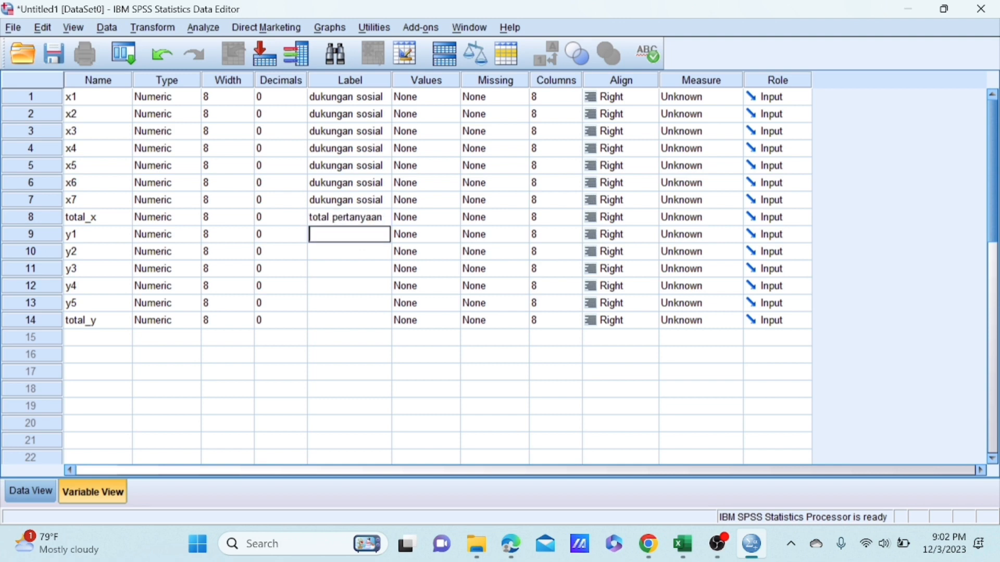
Step: Label variable y1 "kewirausahaan" and copy the label text
text(kewi)
key(shift+Left)
key(shift+Left)
key(shift+Left)
key(shift+Left)
key(shift+Left)
key(shift+Left)
key(shift+Left)
key(shift+Left)
key(shift+Left)
key(shift+Left)
key(shift+Left)
key(shift+Left)
key(shift+Left)
Step: Paste the label "kewirausahaan" into variables y2 through y5 and total_y
click(315, 252)
key(shift+Down)
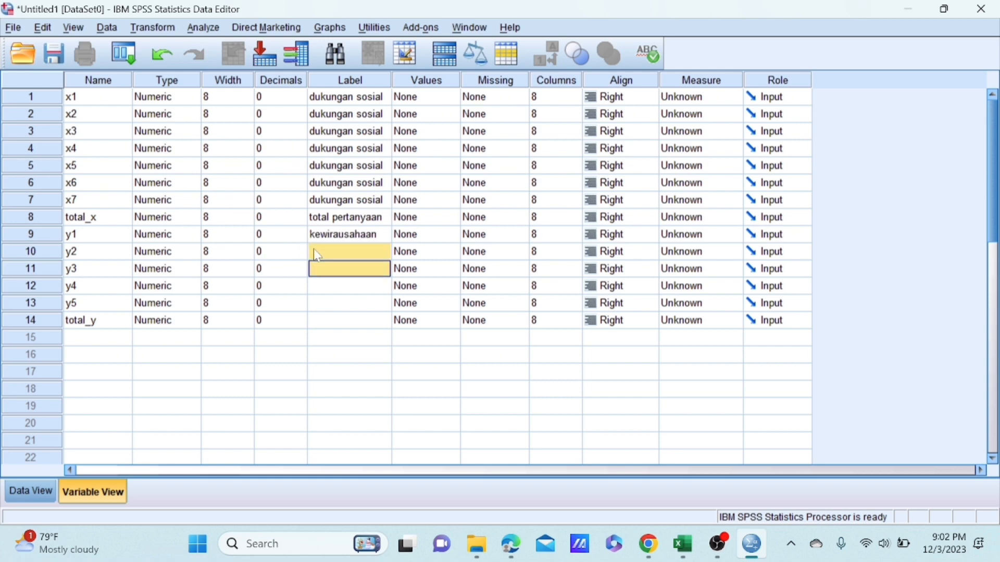
key(ctrl+v)
click(328, 270)
key(ctrl+v)
click(330, 286)
key(ctrl+v)
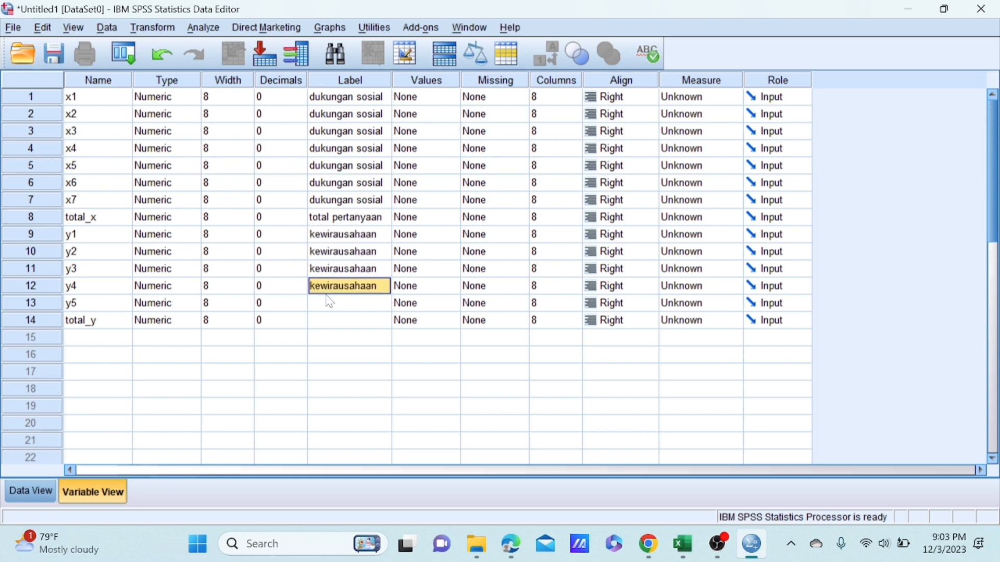
click(329, 303)
key(ctrl+v)
click(333, 320)
key(ctrl+v)
Step: Add value labels for variable x1: 5 as "sangat setuju" and 4 as "setuju"
click(439, 99)
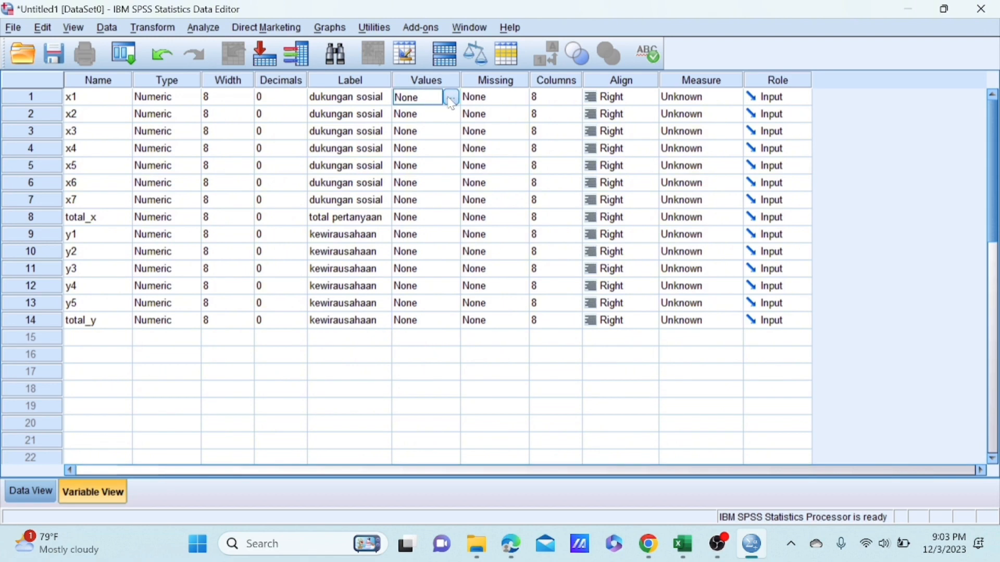
click(451, 98)
text(5)
key(Tab)
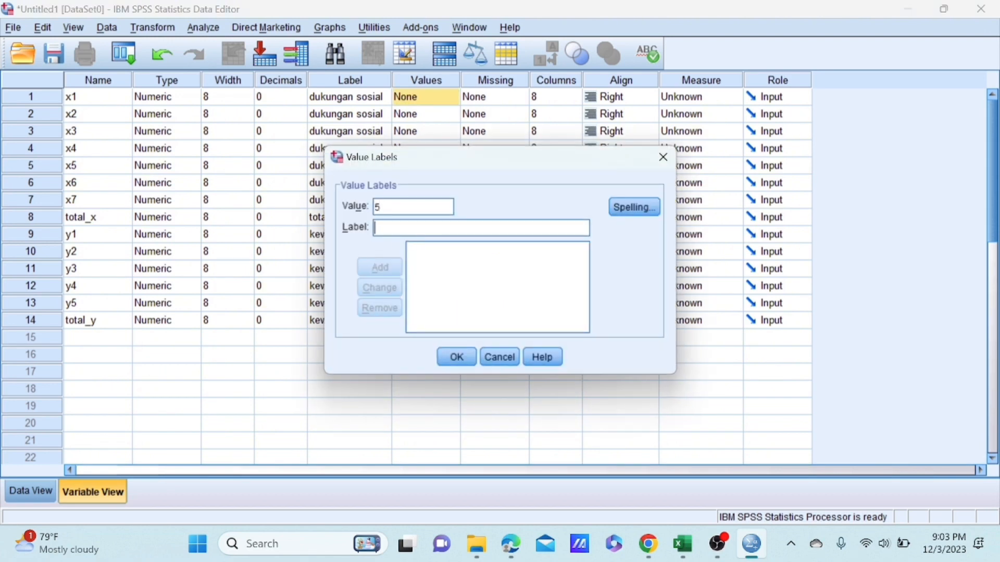
text(sangat setuju)
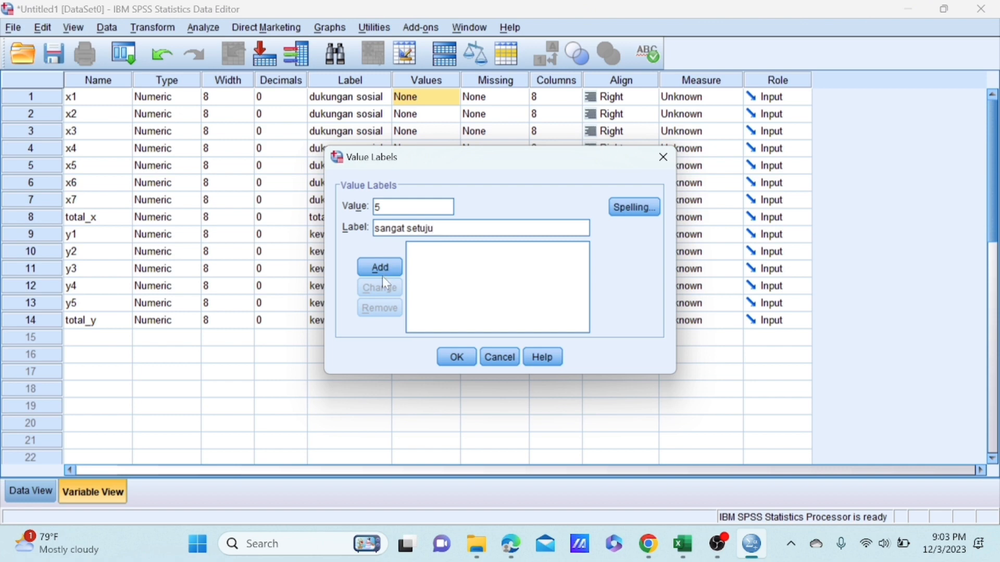
click(382, 272)
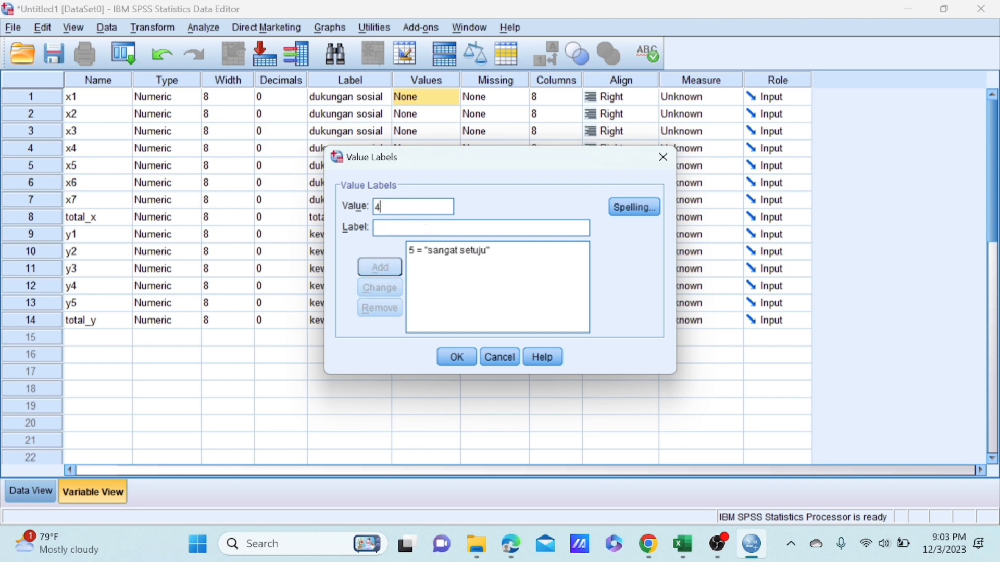
text(setuju)
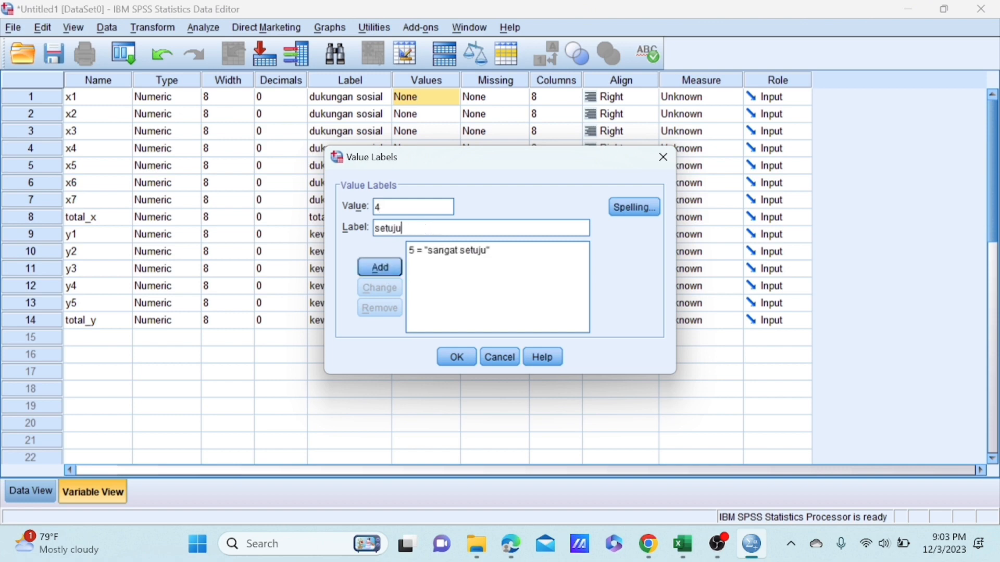
click(380, 267)
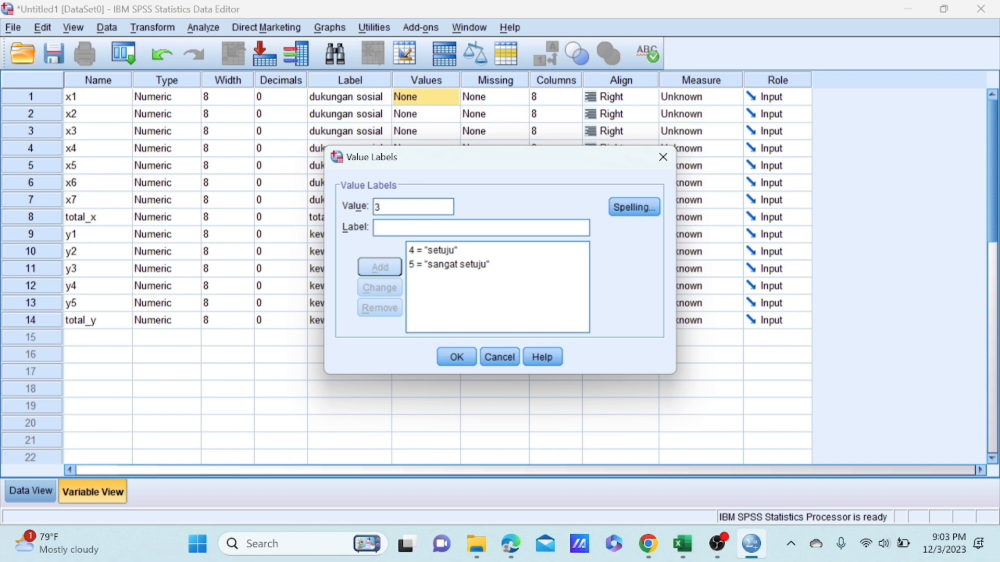
Step: Add the x1 value labels 3 as "kurang setuju" and 2 as "tidak setuju"
text(kurang setuju)
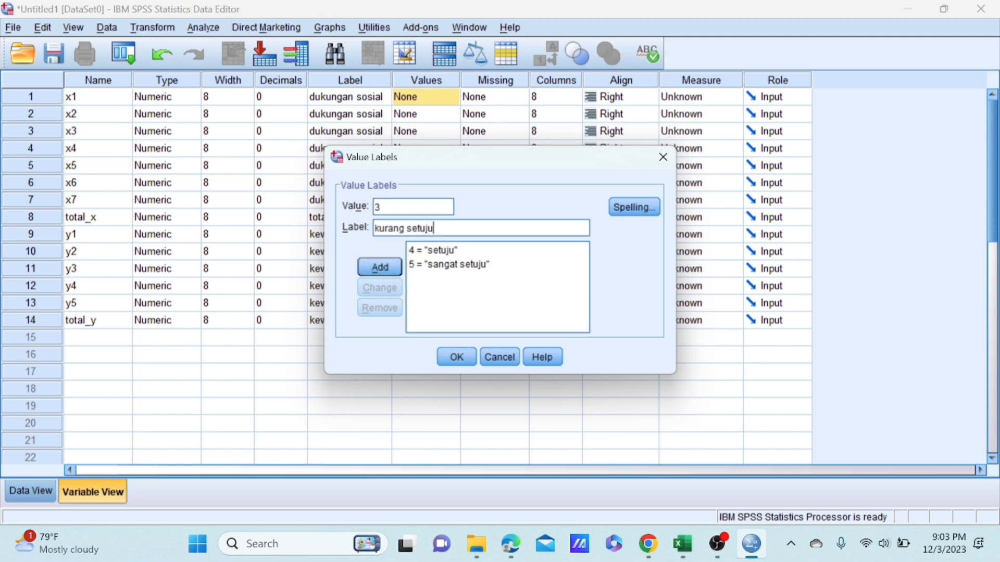
click(380, 267)
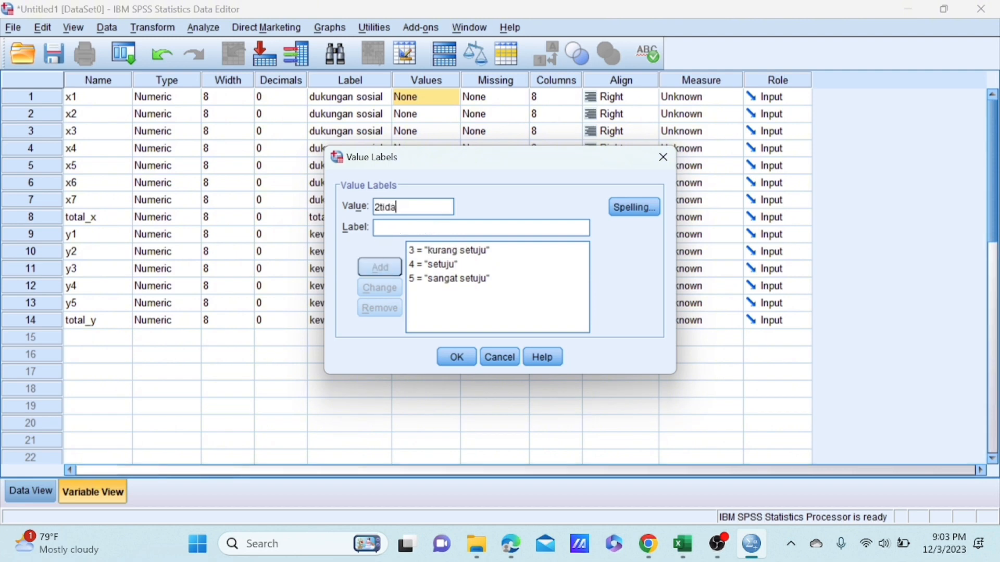
text(tidak setuju)
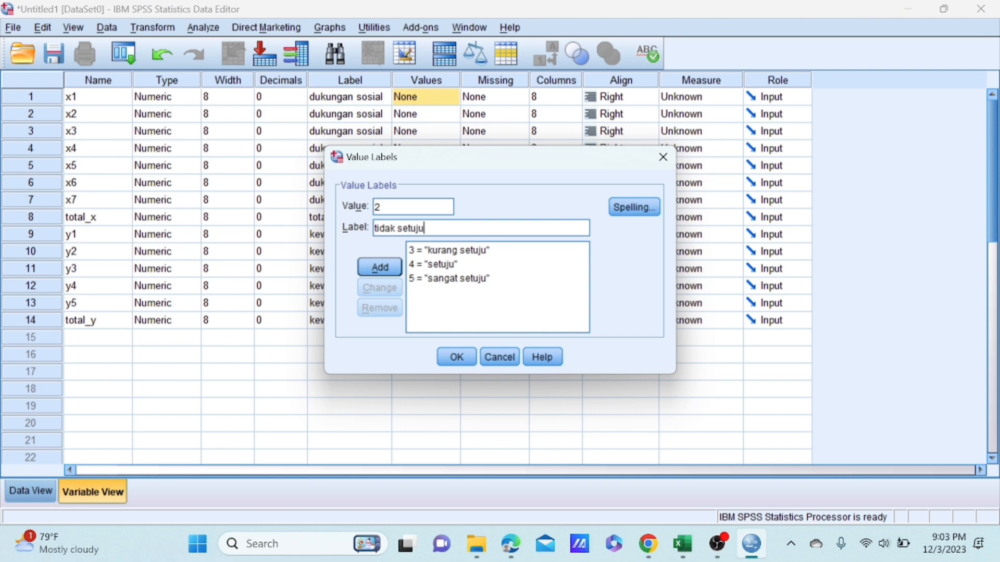
click(385, 271)
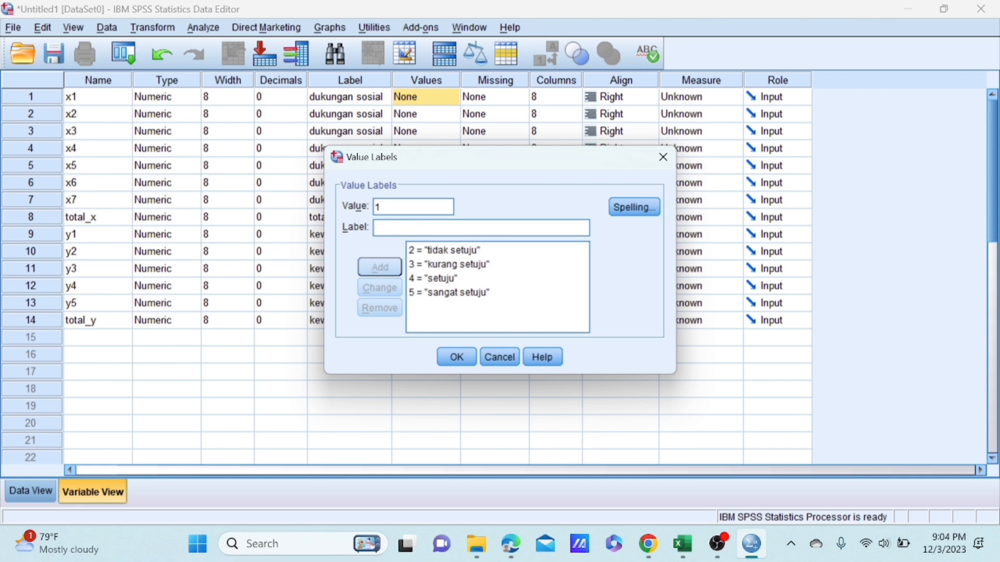
Step: Add the x1 value label 1 as "sangat tidak setuju" and accept the value labels
text(sangat)
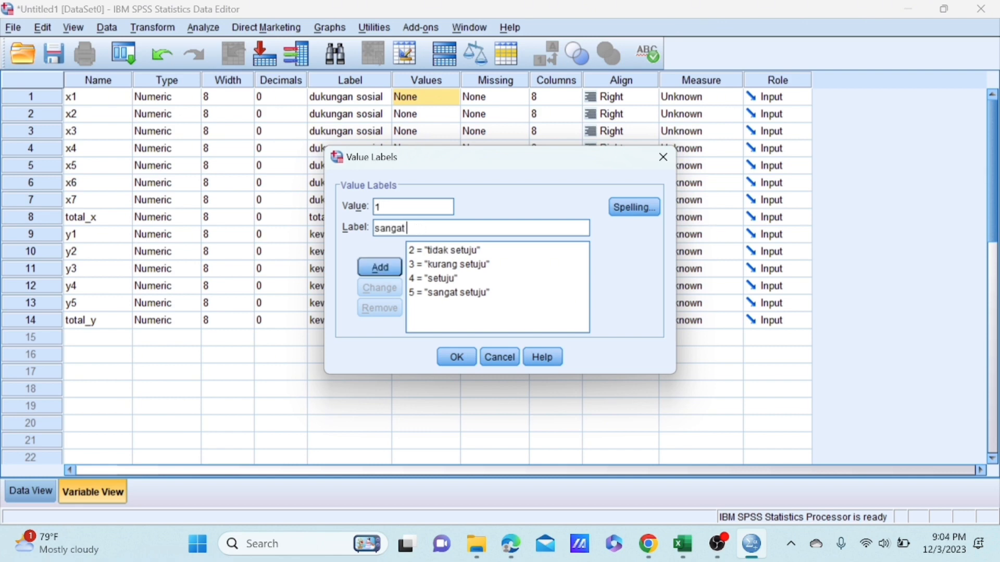
text( tidak setuju)
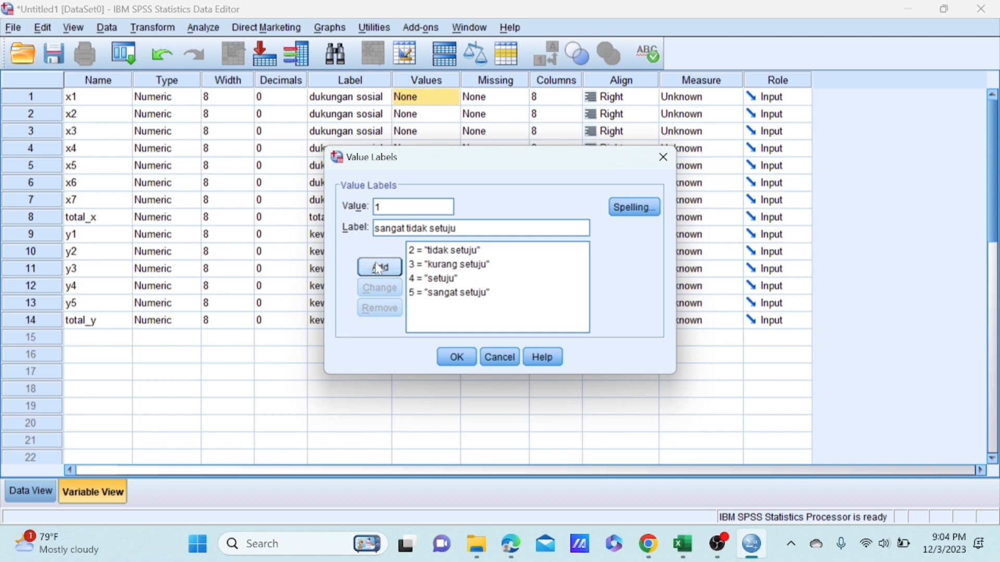
click(380, 267)
click(457, 357)
Step: Copy the x1 value labels and paste them into variables x2 through total_y
right_click(437, 103)
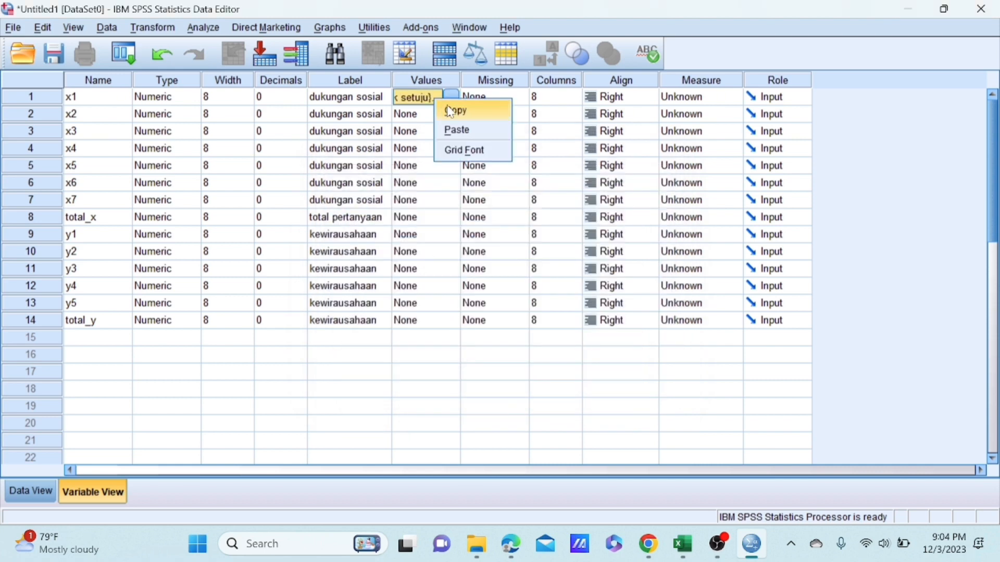
key(Escape)
click(435, 116)
key(Down)
key(Down)
key(Down)
key(Down)
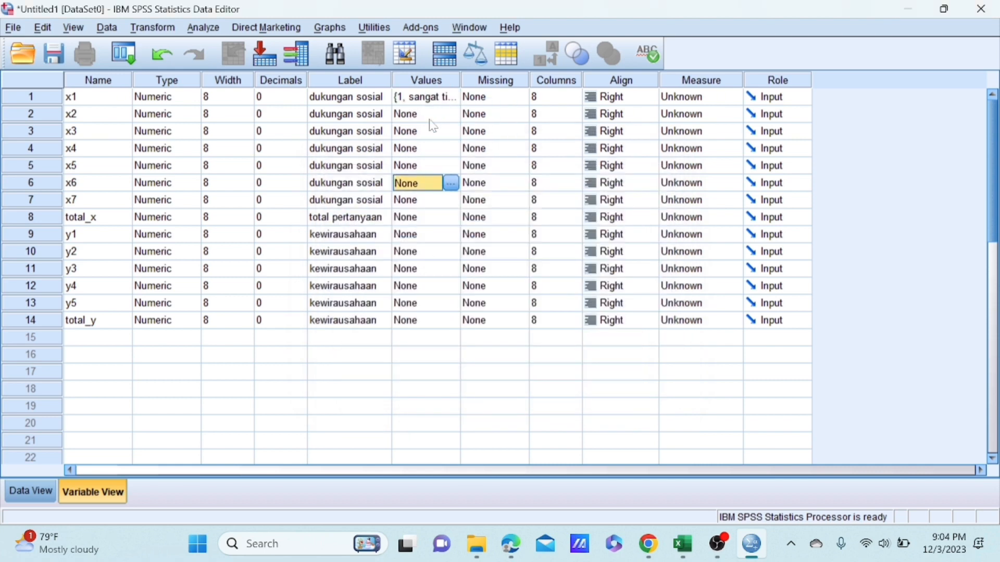
click(430, 119)
key(shift+Down)
key(shift+Down)
key(shift+Down)
key(shift+Down)
key(shift+Down)
key(shift+Down)
key(shift+Down)
key(shift+Down)
key(shift+Down)
key(shift+Down)
key(shift+Down)
key(shift+Down)
key(ctrl+v)
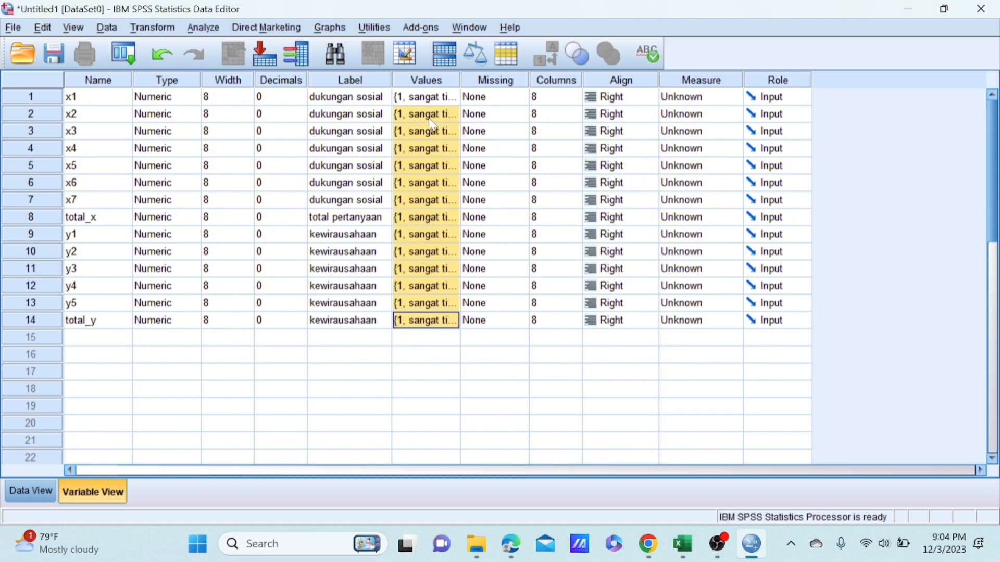
click(471, 359)
Step: Display the empty data grid, then switch to the Excel workbook and copy the response data in A3:N97
click(29, 491)
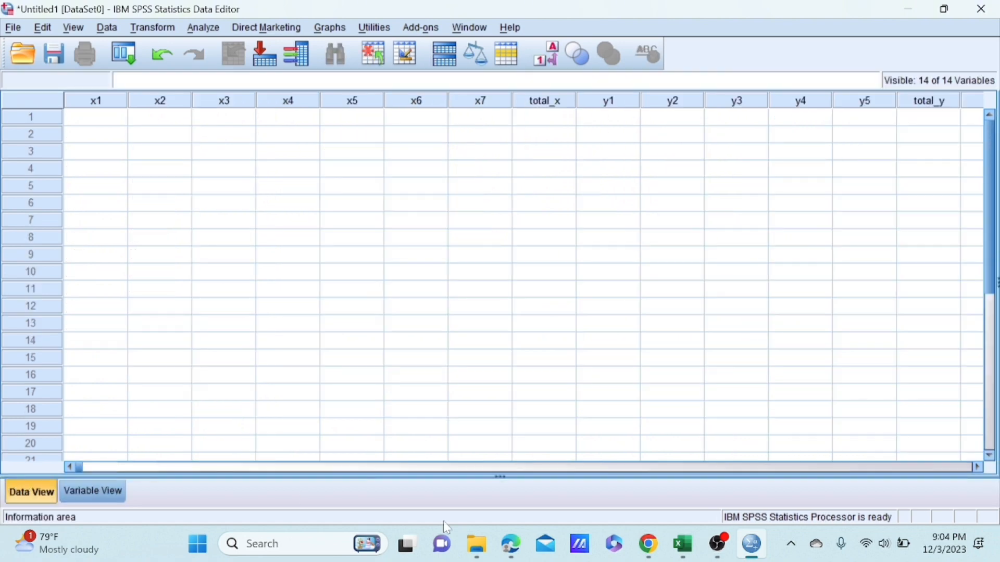
click(682, 544)
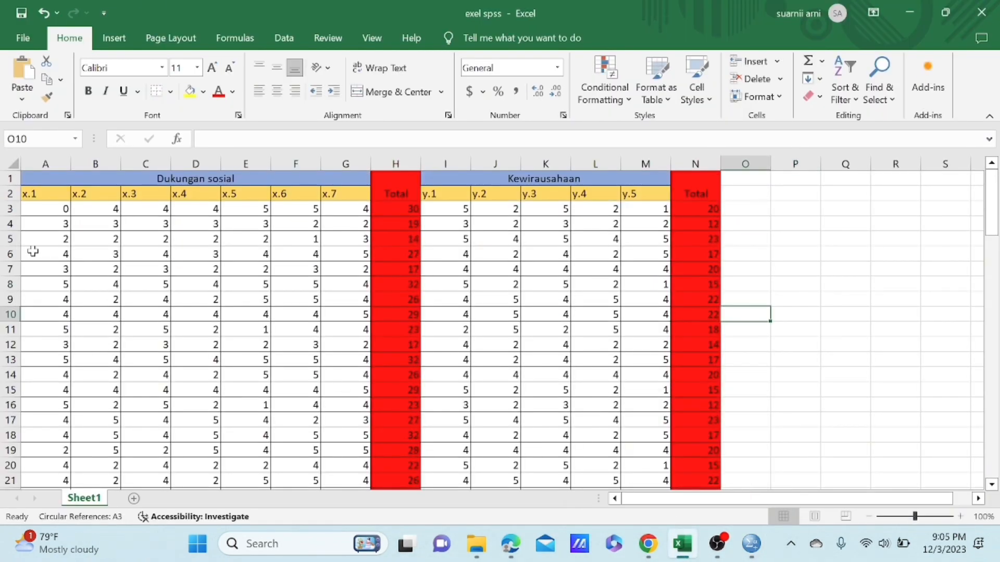
click(31, 210)
drag(32, 210, 706, 408)
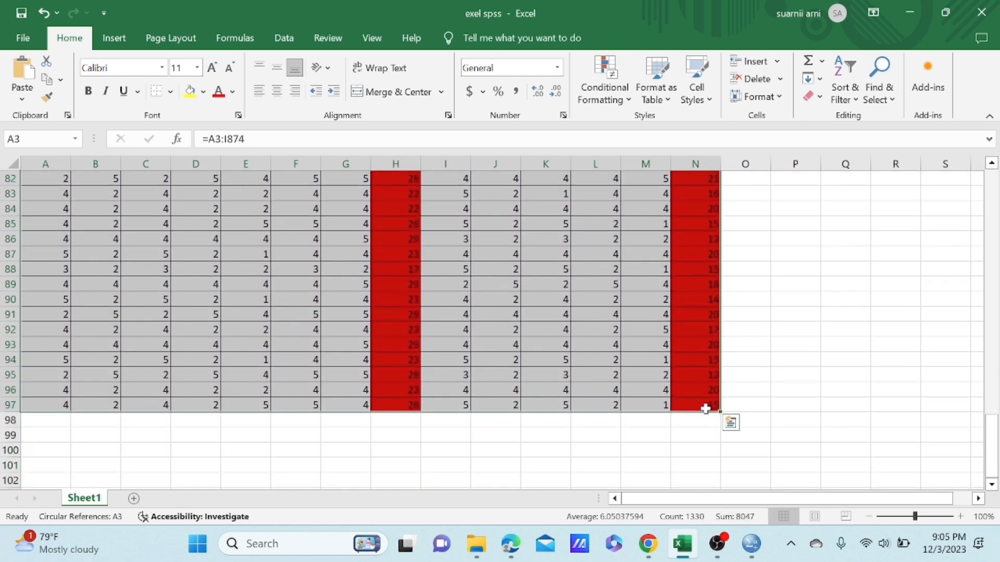
key(ctrl+c)
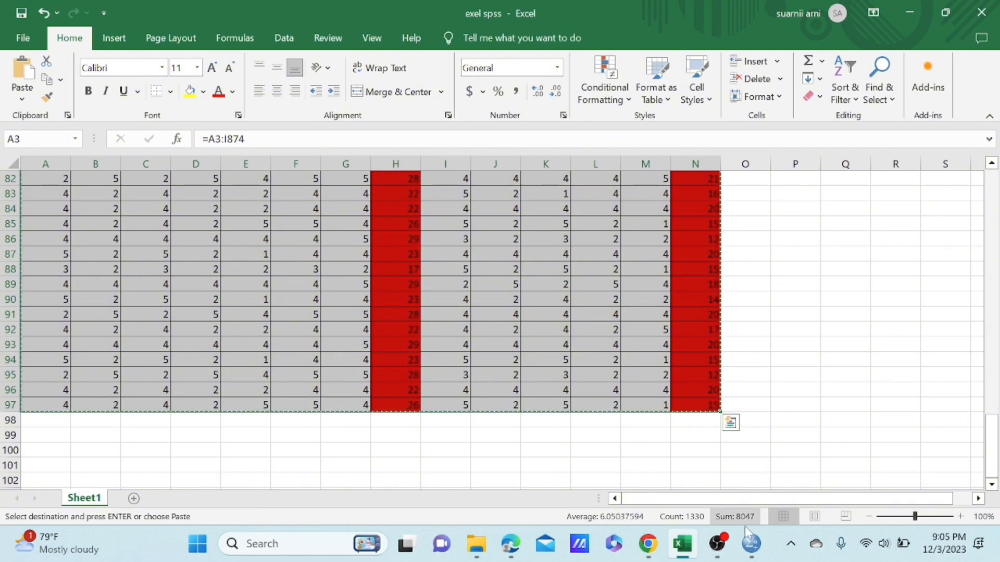
Step: Switch back to SPSS and paste the copied responses into the data grid starting at row 1 of x1
mouse_move(743, 537)
click(716, 476)
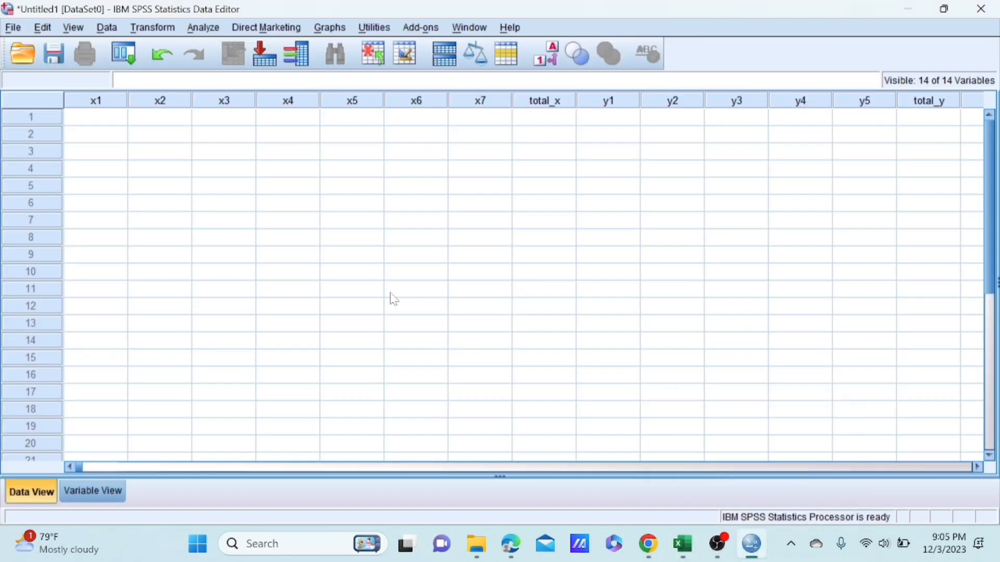
click(107, 121)
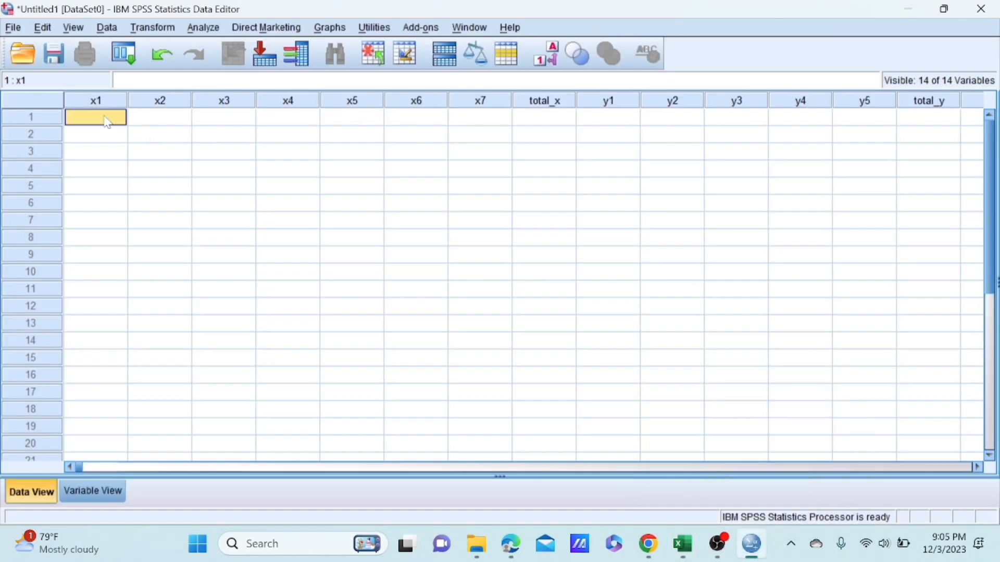
key(ctrl+v)
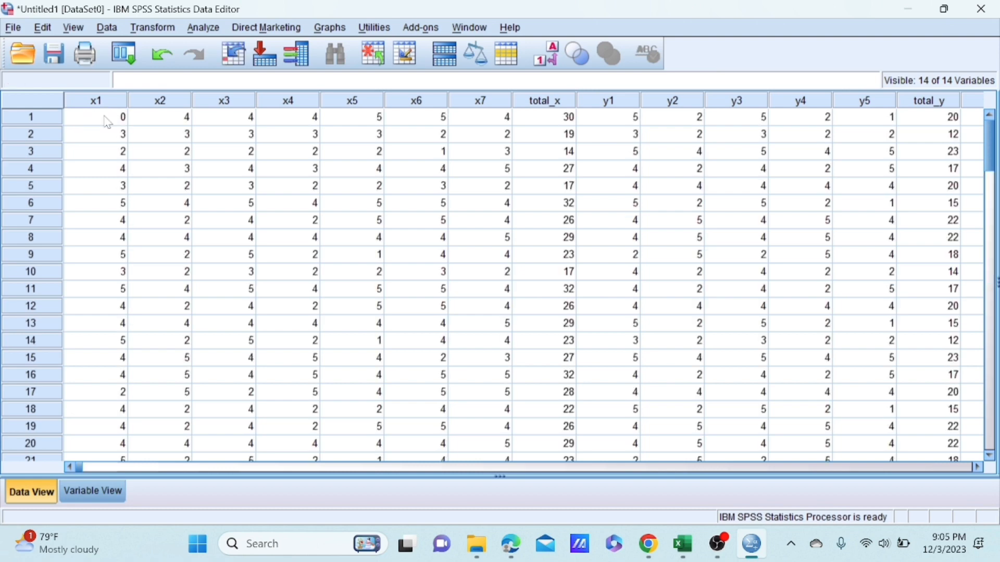
scroll(270, 276, down, 10)
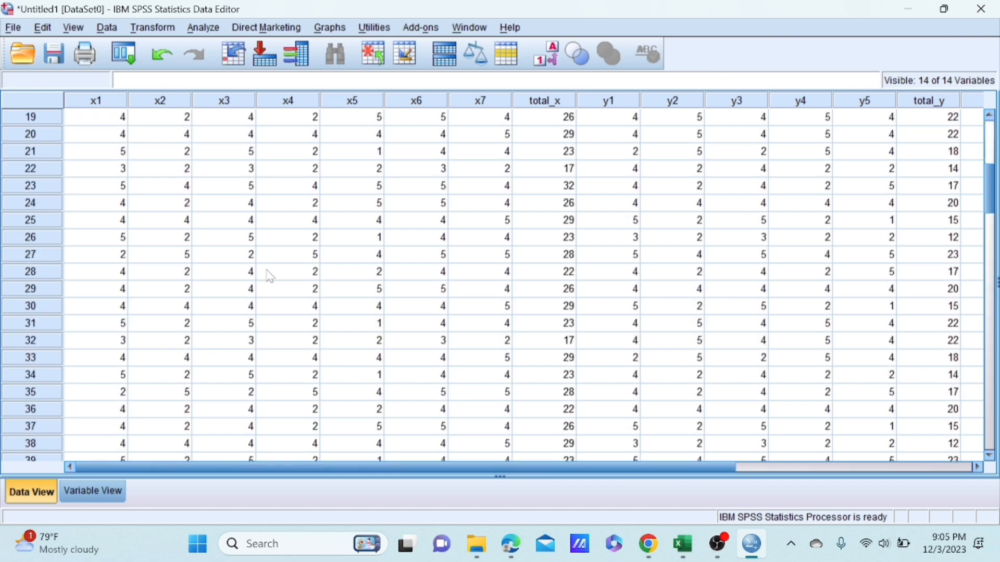
scroll(270, 277, down, 2)
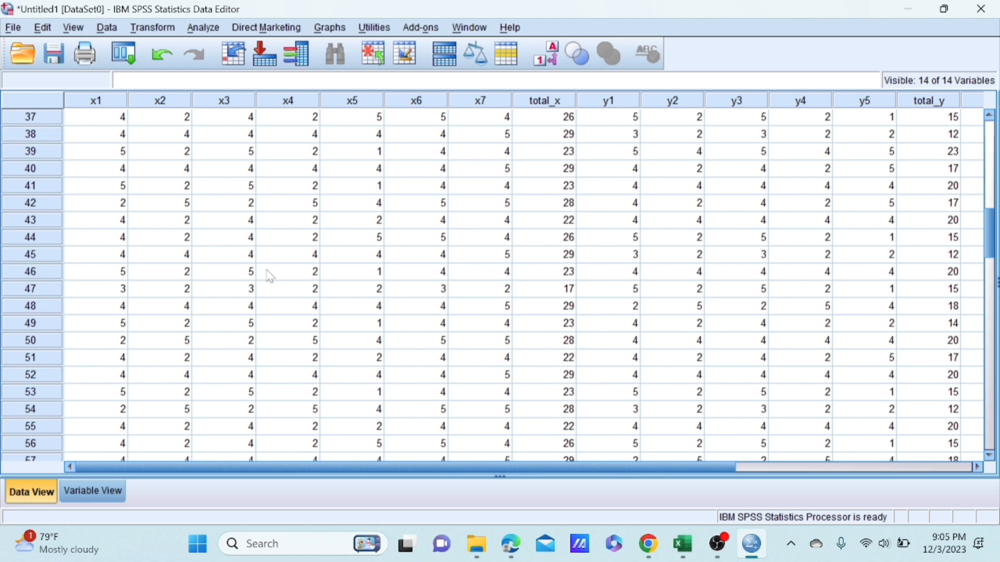
Step: Run a linear regression with kewirausahaan [y1] as the dependent and dukungan sosial [x1] as the independent variable, and review the output
click(204, 31)
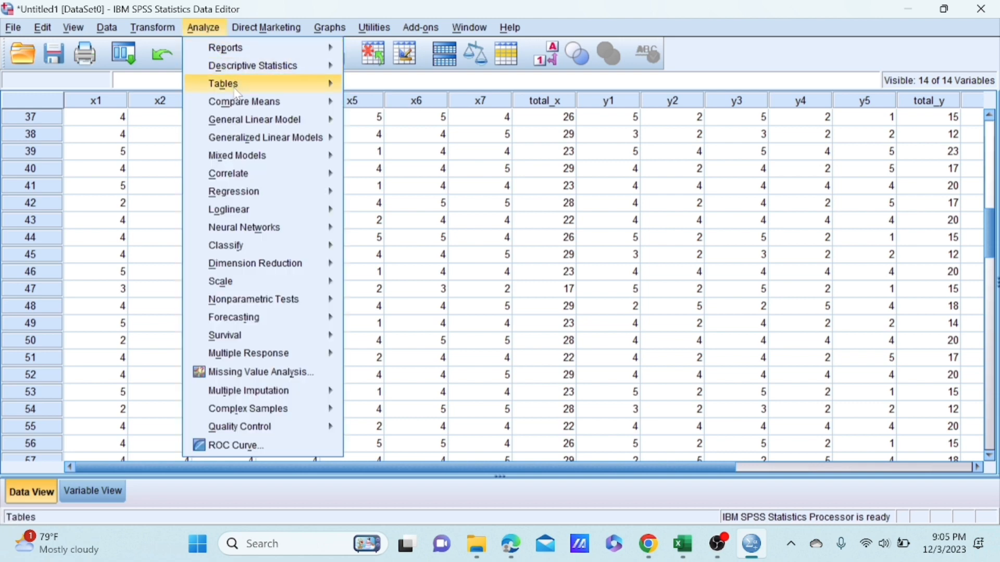
mouse_move(242, 176)
mouse_move(253, 198)
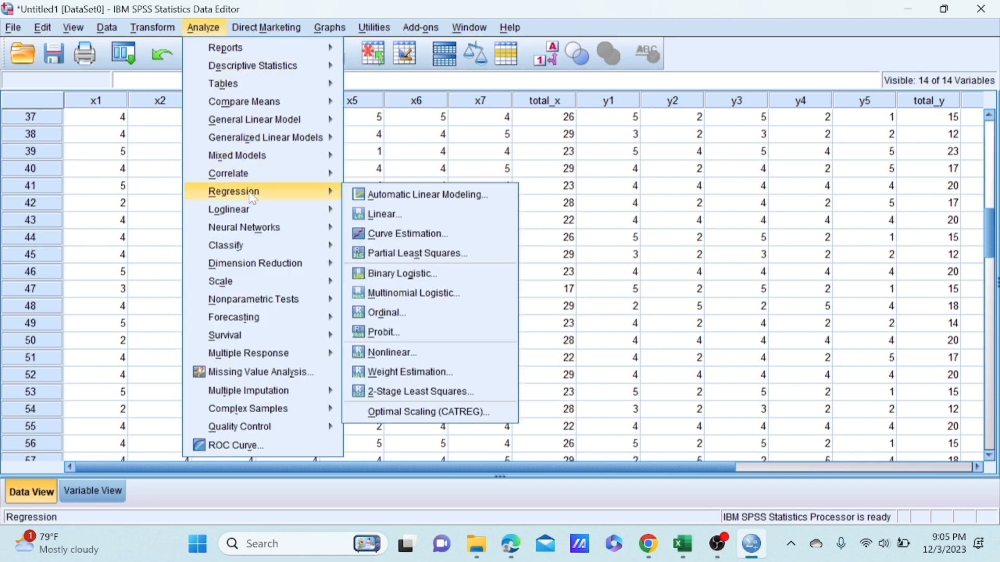
click(386, 215)
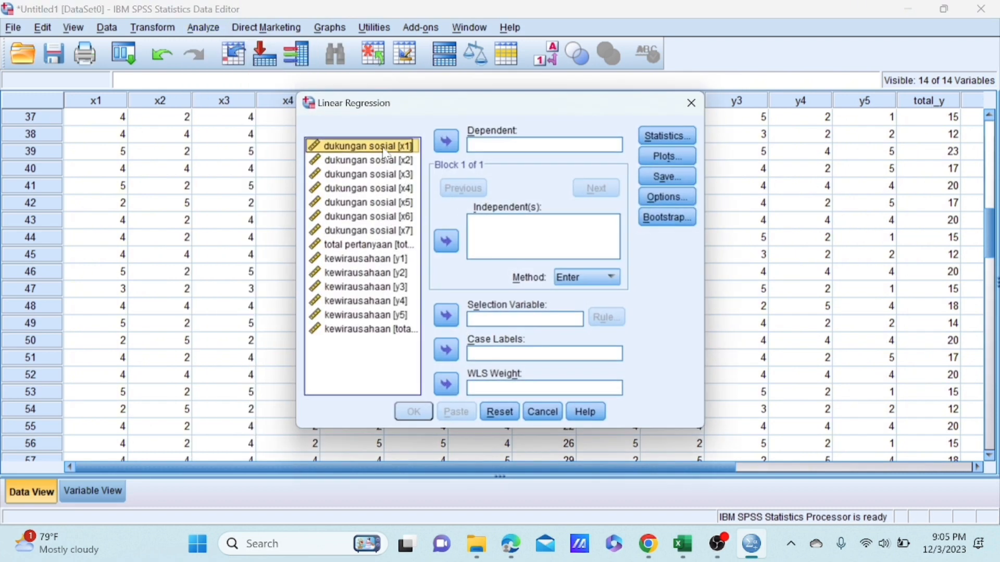
click(446, 241)
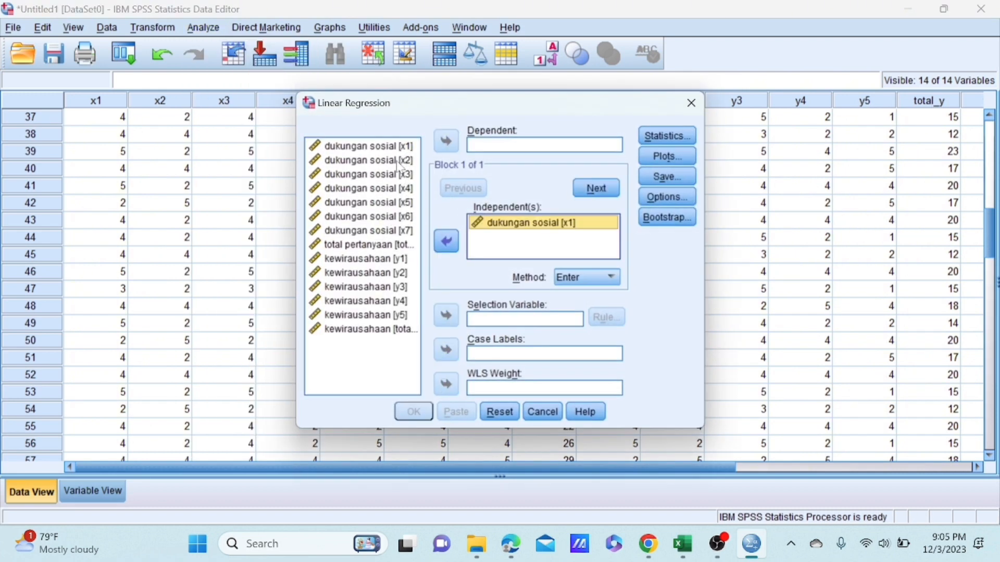
click(383, 260)
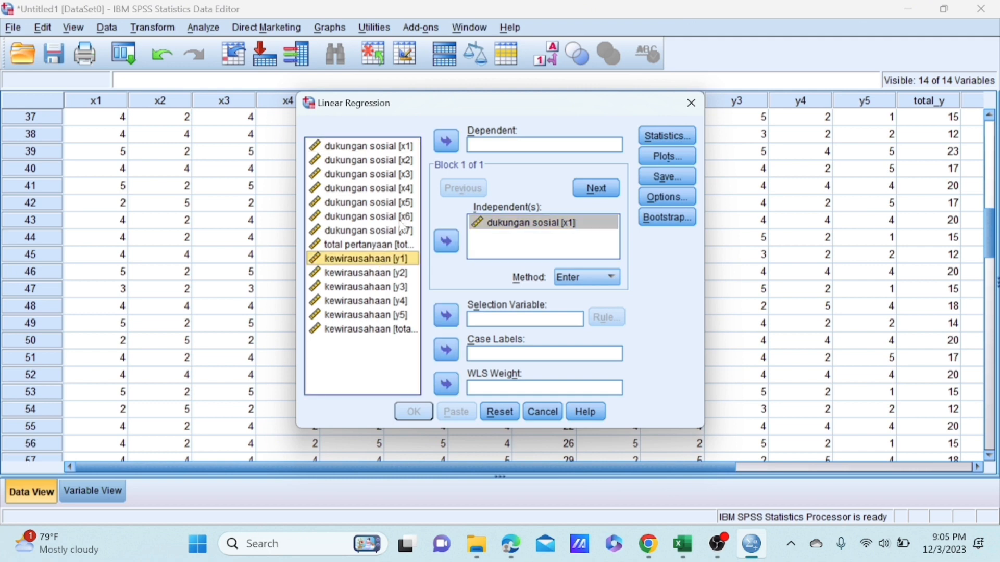
click(446, 141)
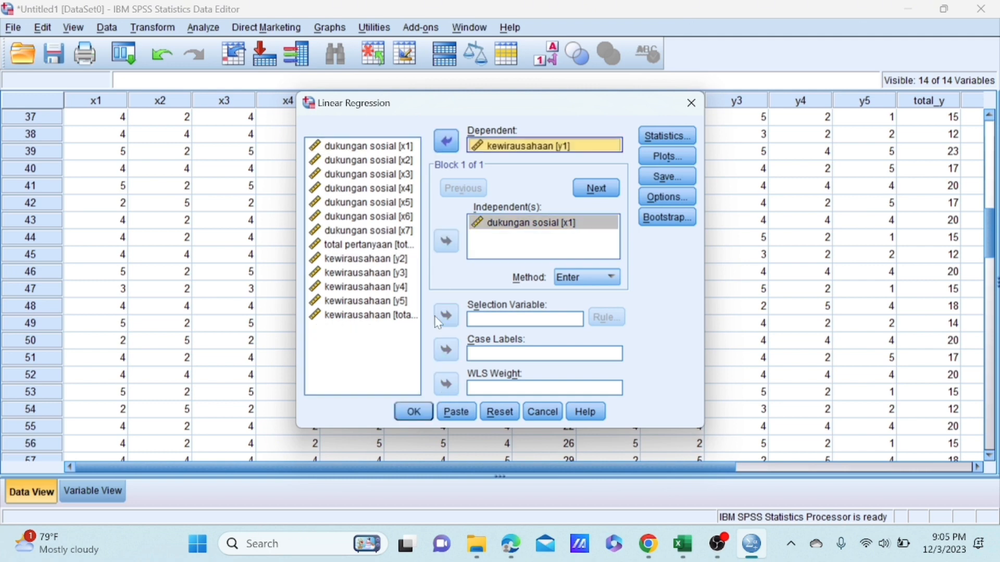
click(413, 411)
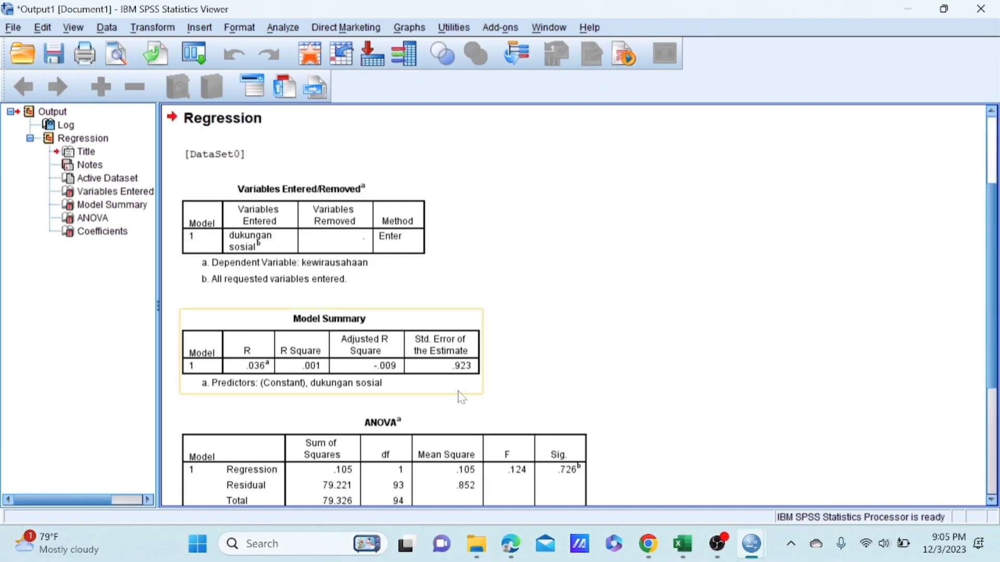
scroll(508, 375, down, 4)
scroll(509, 374, up, 6)
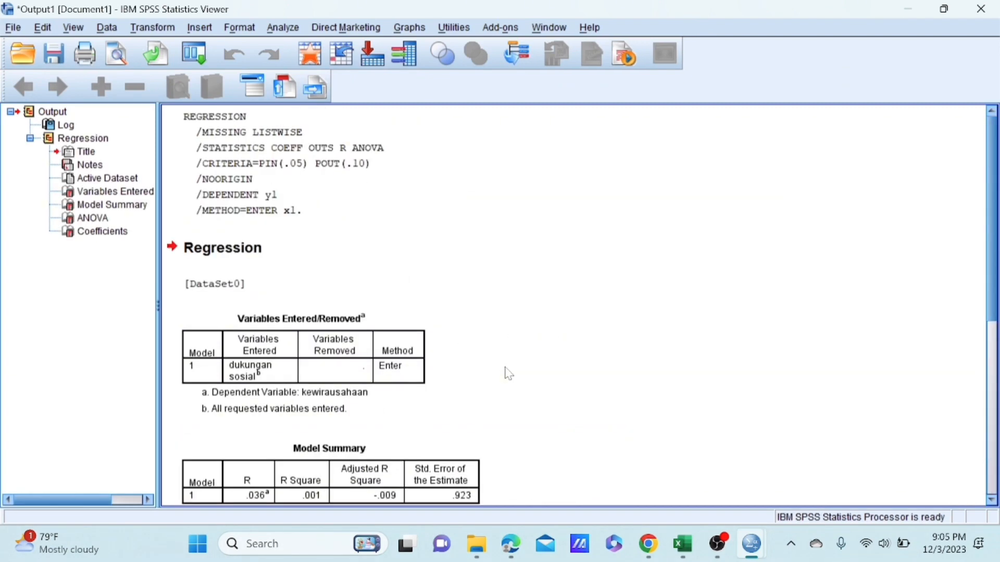
scroll(508, 374, down, 3)
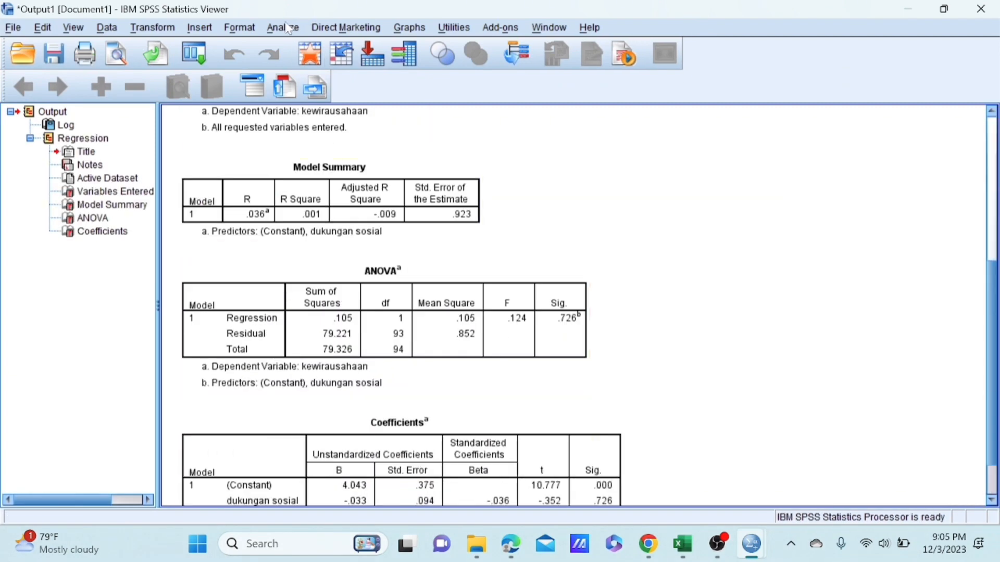
Step: Set up a bivariate correlation analysis that includes all variables from x1 through total_y
click(284, 28)
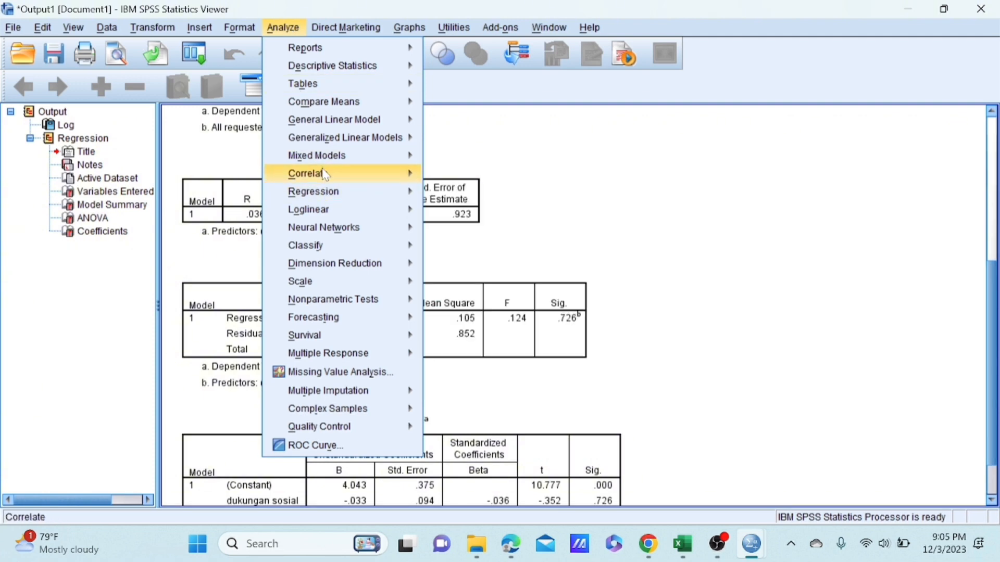
mouse_move(325, 174)
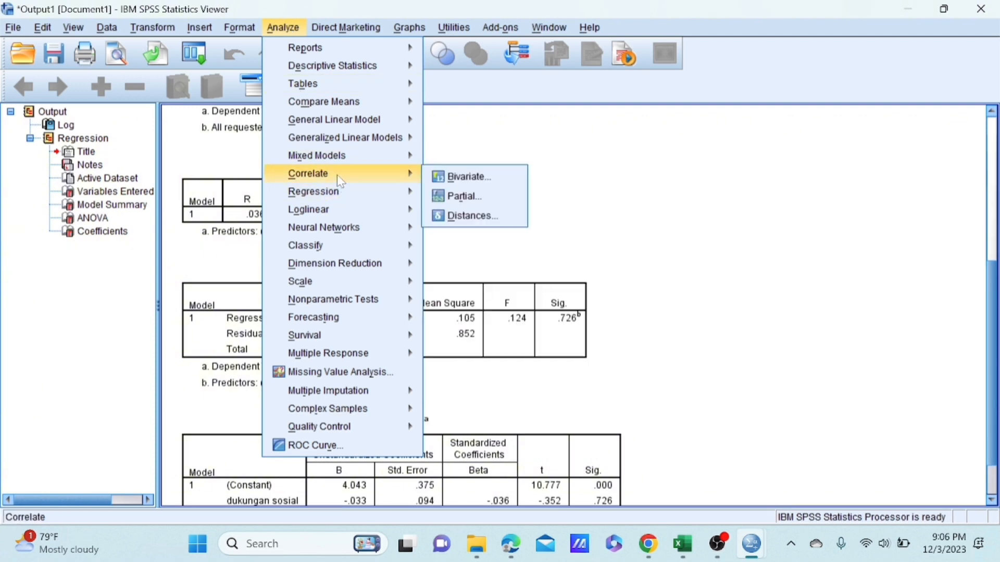
click(459, 176)
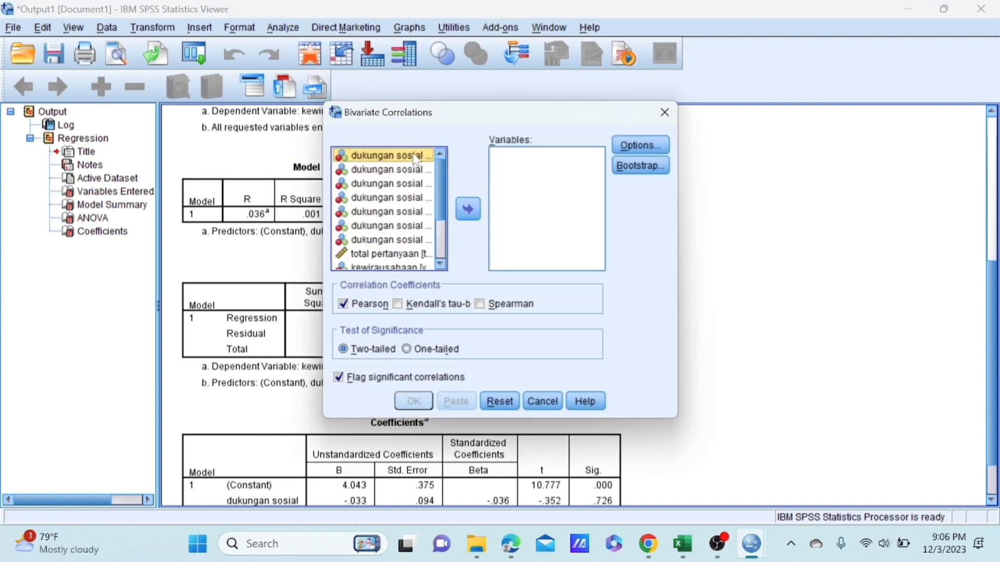
key(shift+Down)
key(shift+Down)
key(shift+Down)
key(shift+Down)
key(shift+Down)
key(shift+Down)
key(shift+Down)
key(shift+Down)
key(shift+Down)
key(shift+Down)
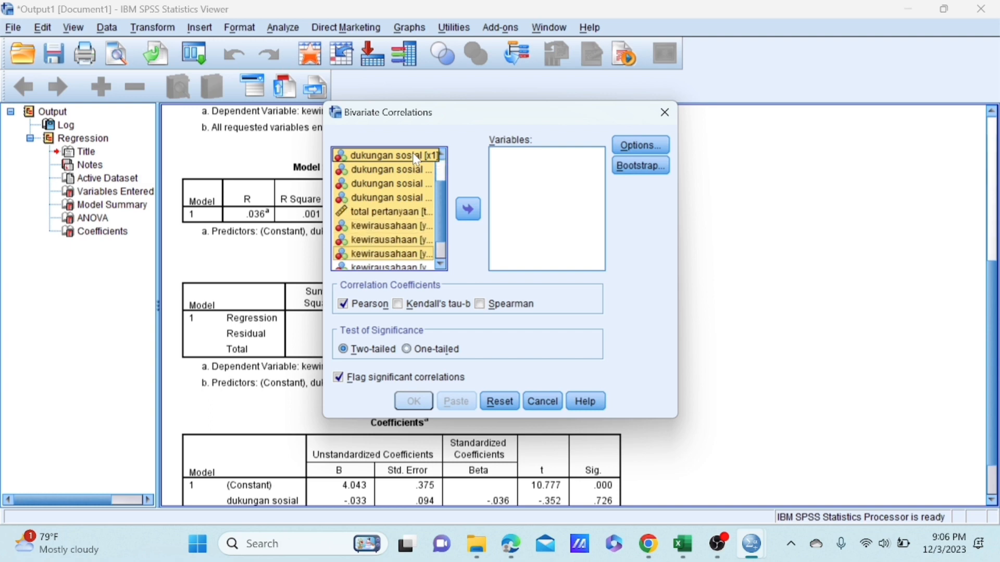
key(shift+Down)
key(shift+Down)
key(shift+Down)
key(shift+Down)
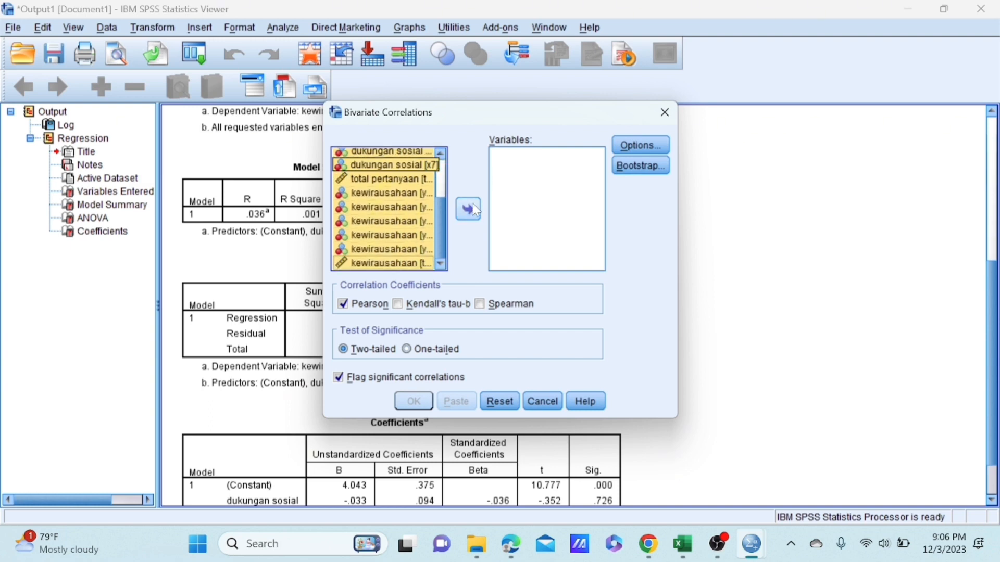
click(467, 218)
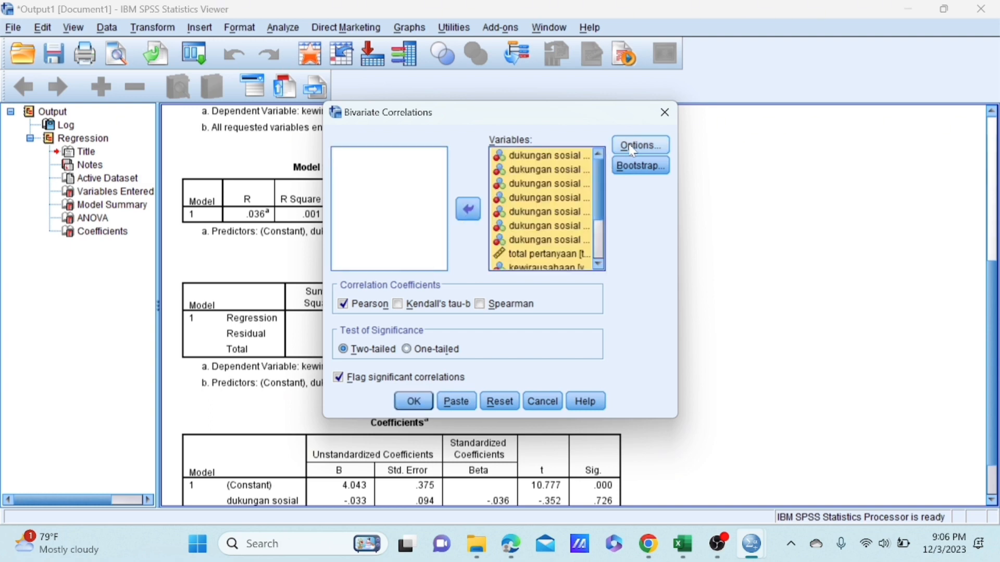
Step: Enable means and standard deviations plus cross-product deviations and covariances, run the bivariate correlation, and review its output
click(641, 144)
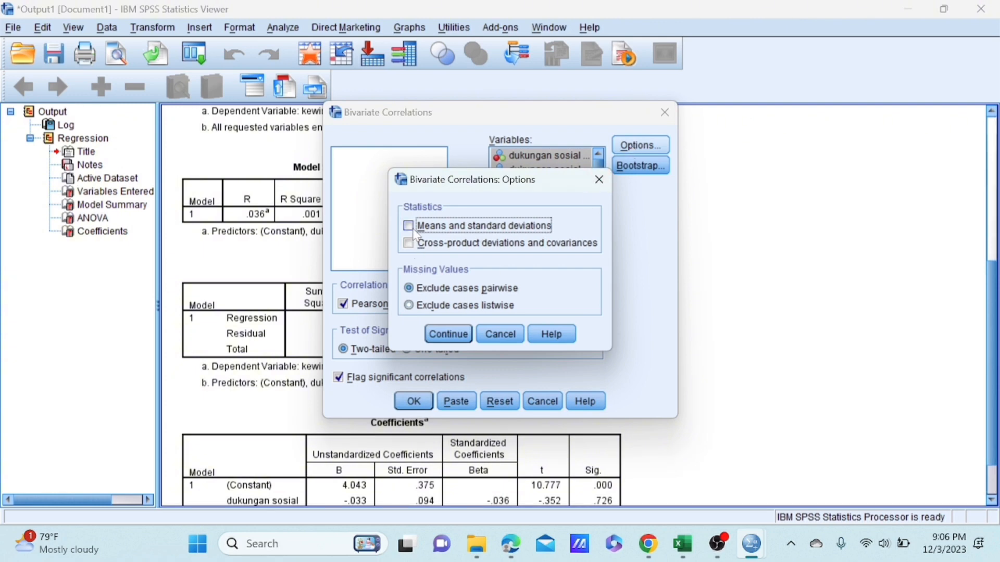
click(410, 228)
click(409, 244)
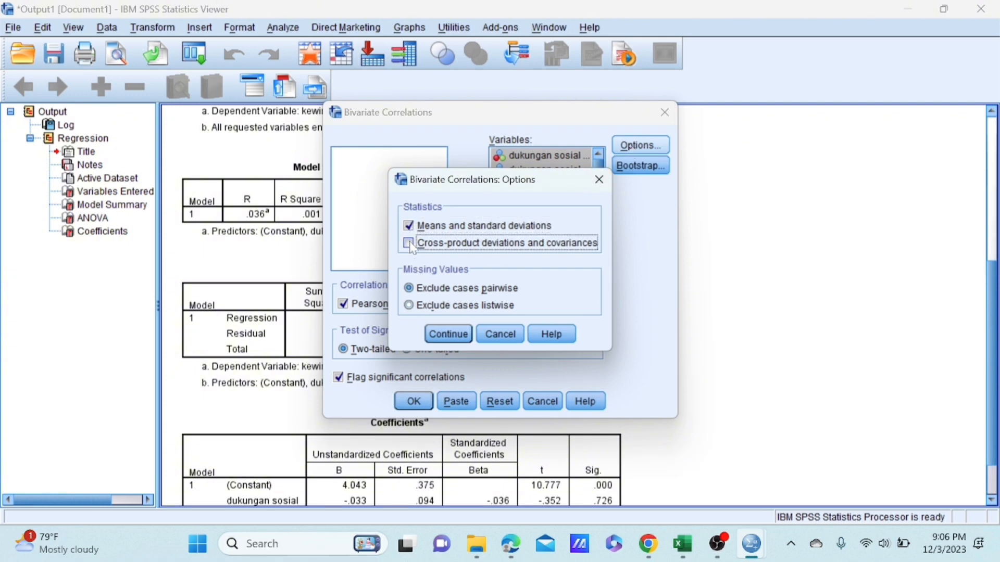
click(449, 334)
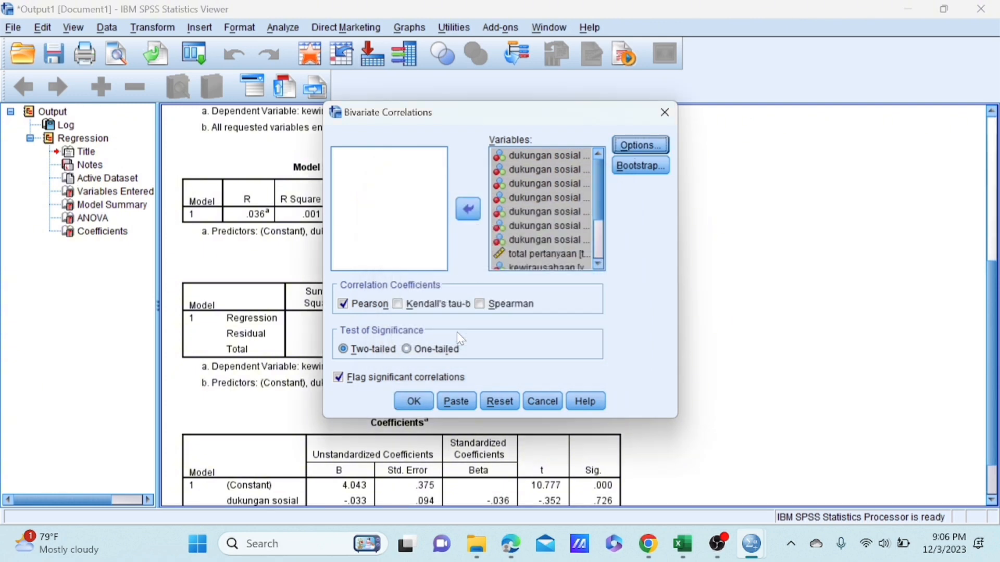
click(416, 404)
scroll(421, 412, down, 15)
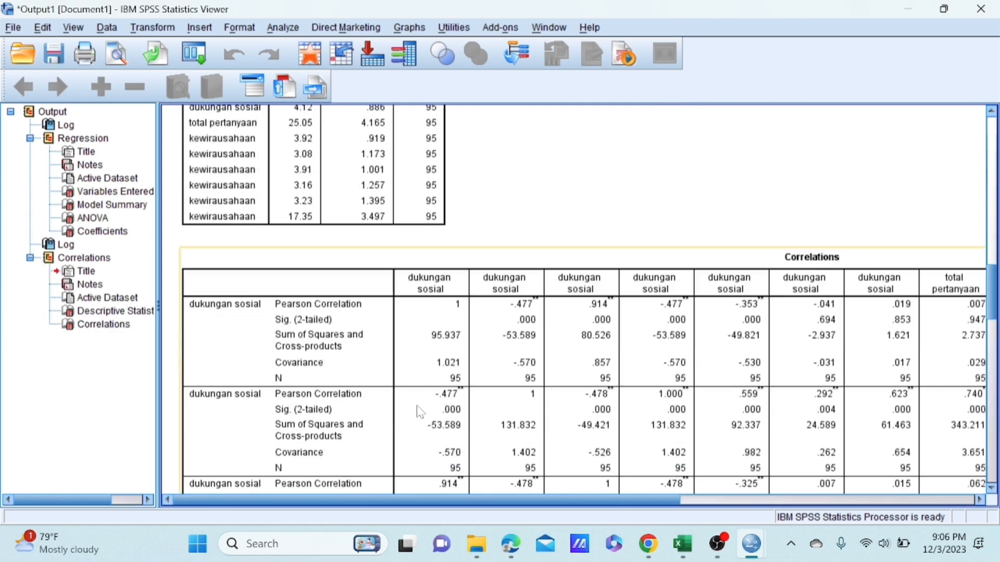
scroll(421, 412, up, 20)
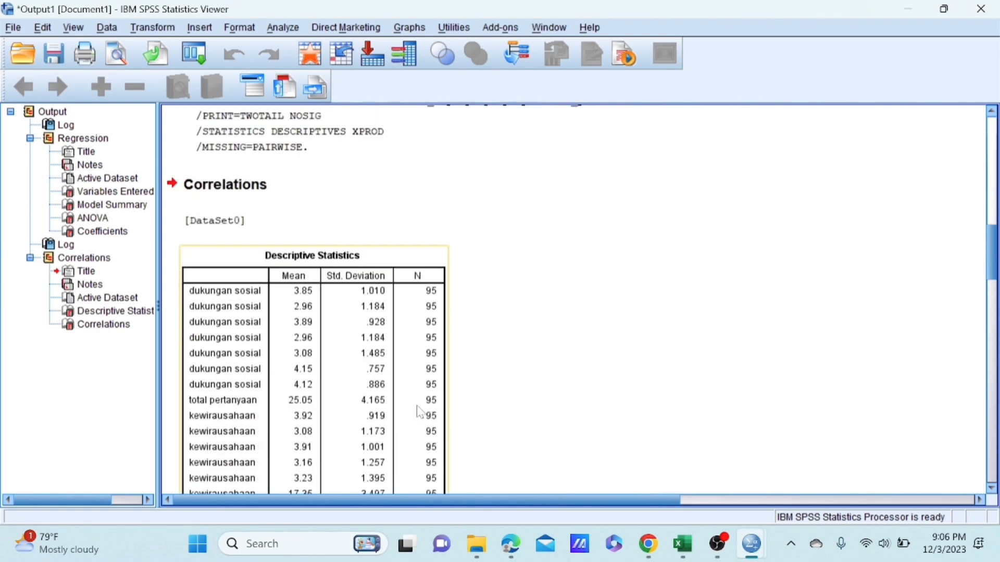
scroll(421, 412, down, 20)
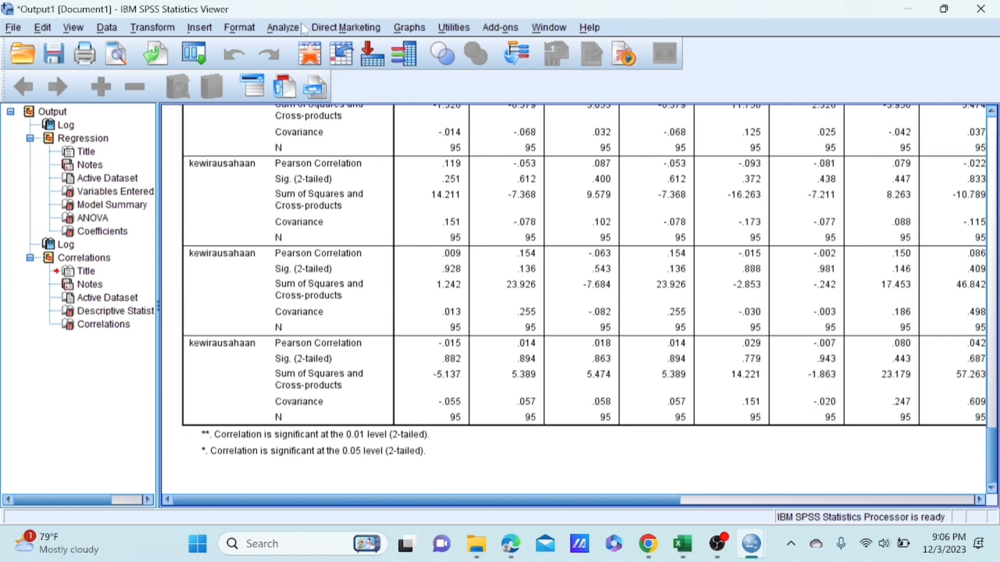
Step: Set up a reliability analysis that includes all variables from x1 through total_y as items
click(283, 27)
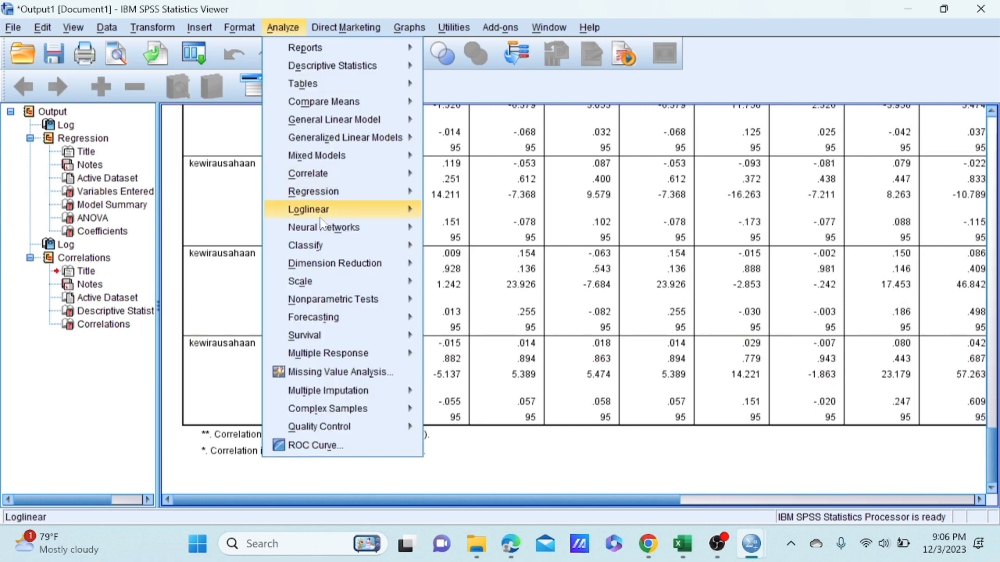
mouse_move(320, 282)
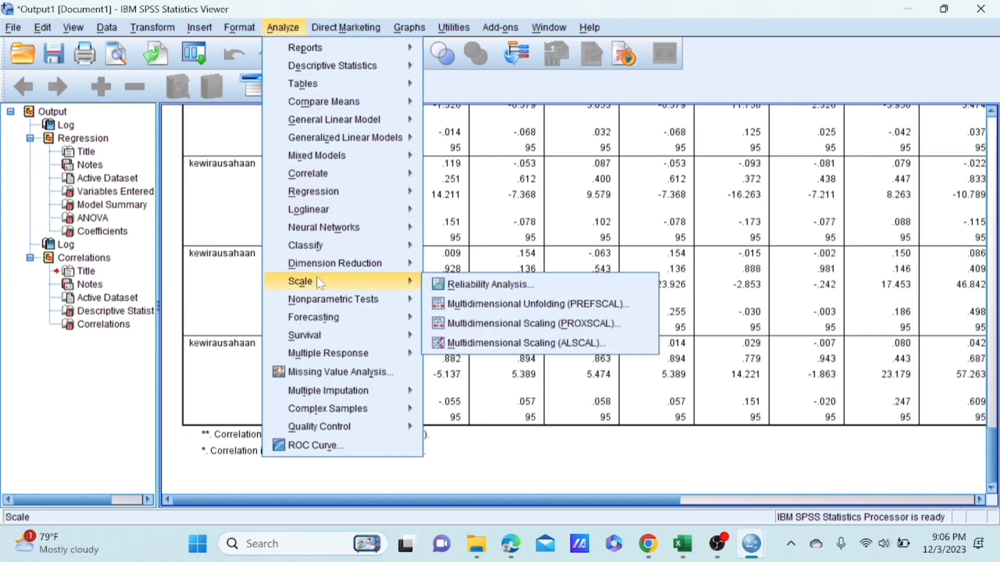
click(497, 290)
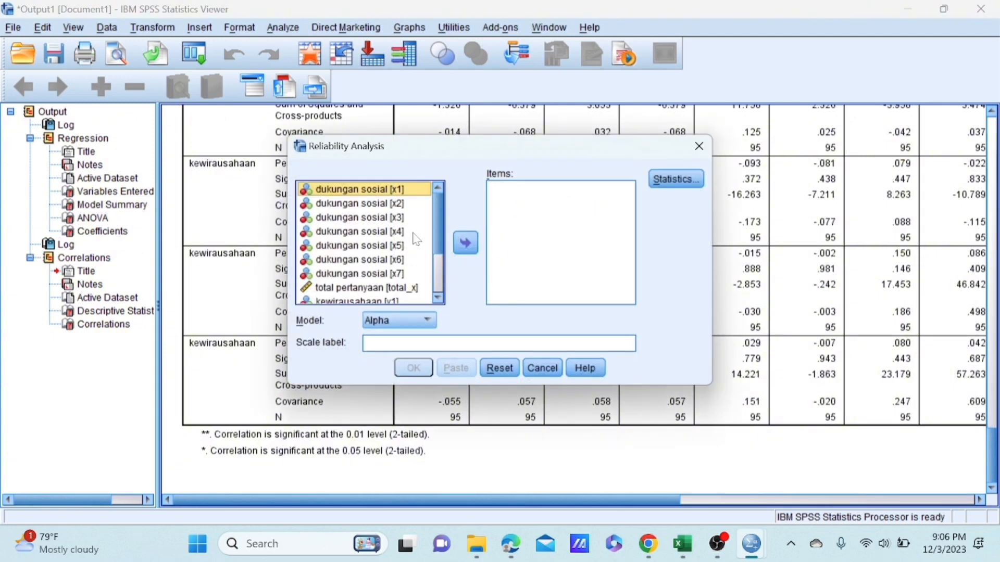
click(414, 233)
key(shift+Down)
key(shift+Down)
key(shift+Down)
key(shift+Down)
key(shift+Down)
key(shift+Down)
key(shift+Down)
key(shift+Down)
key(shift+Down)
key(shift+Down)
key(shift+Down)
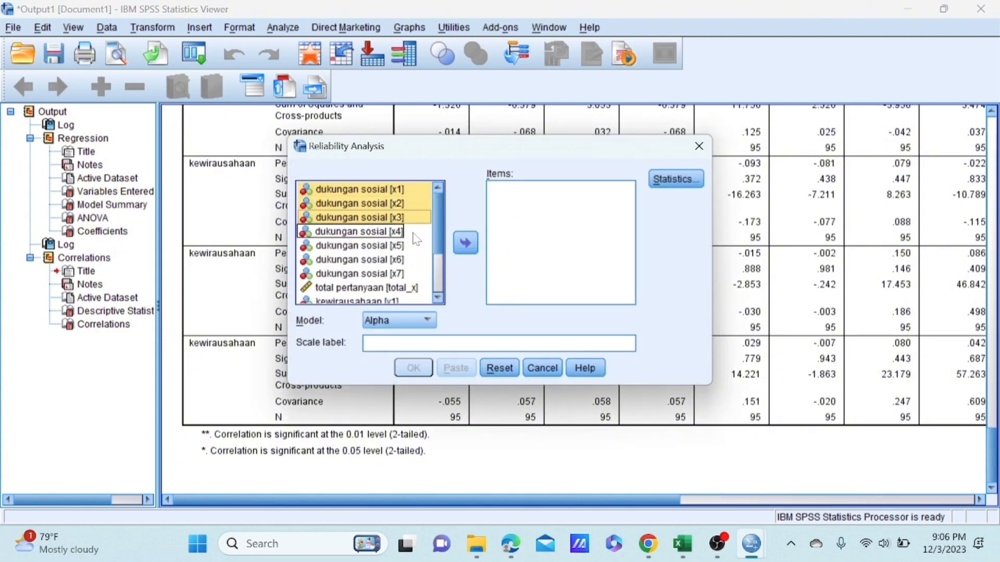
key(shift+Down)
key(shift+Down)
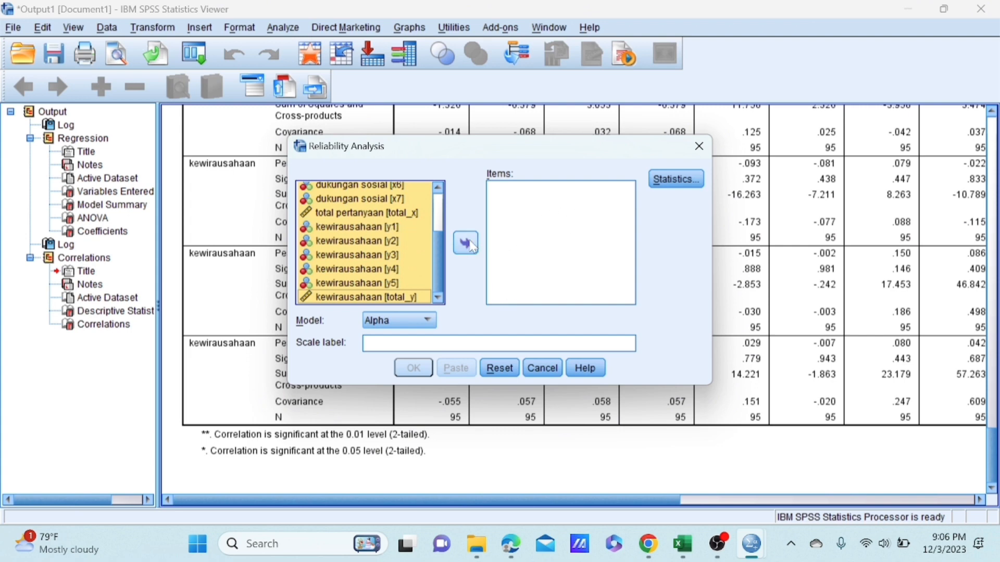
click(469, 245)
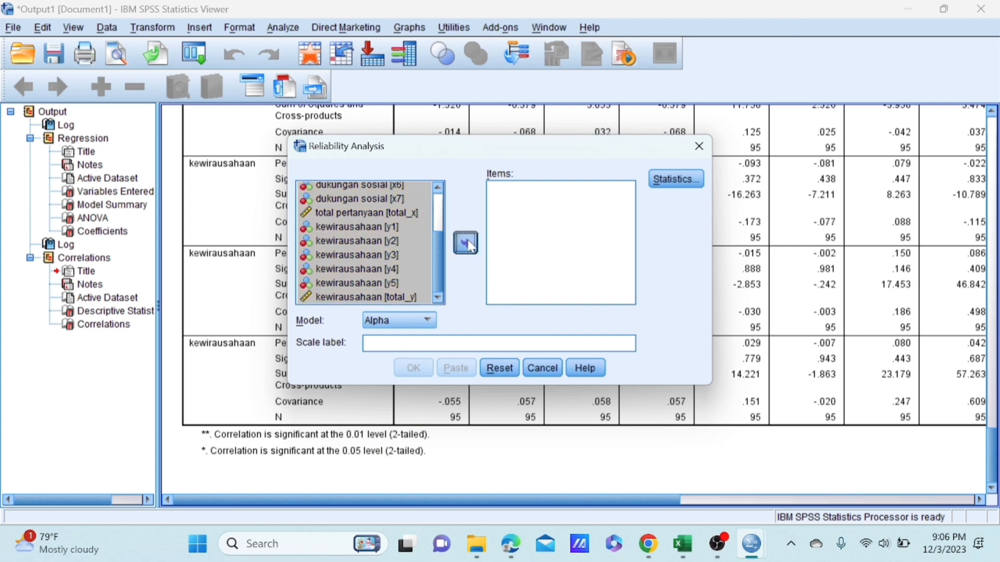
Step: Enable the item and scale-if-item-deleted descriptives plus the means summary for the reliability analysis
click(676, 179)
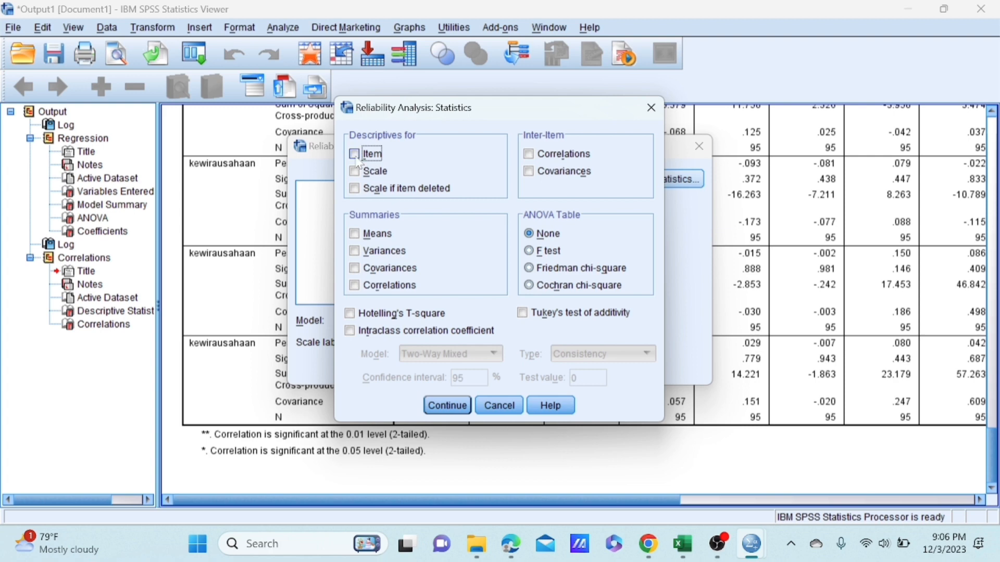
click(356, 154)
click(356, 188)
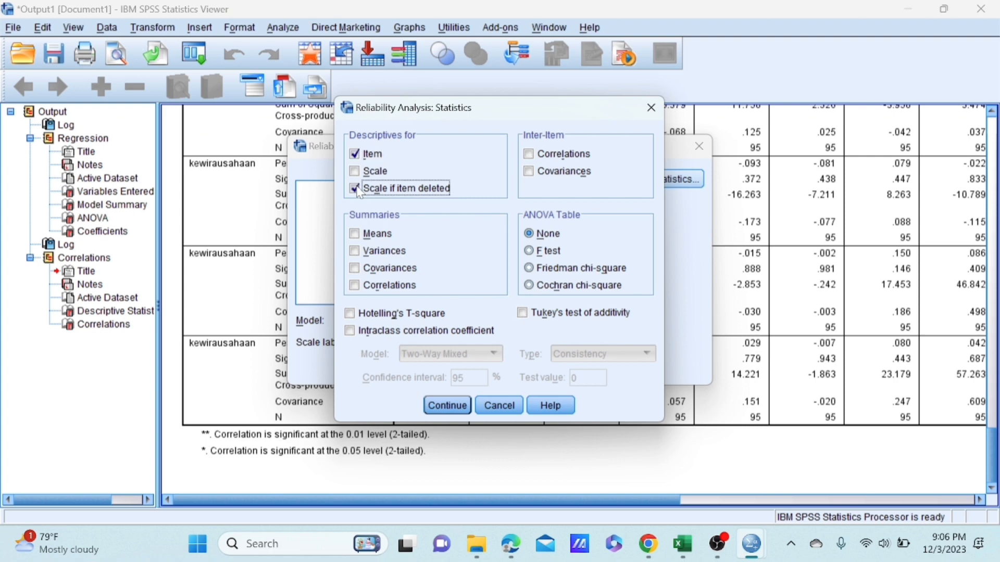
click(356, 234)
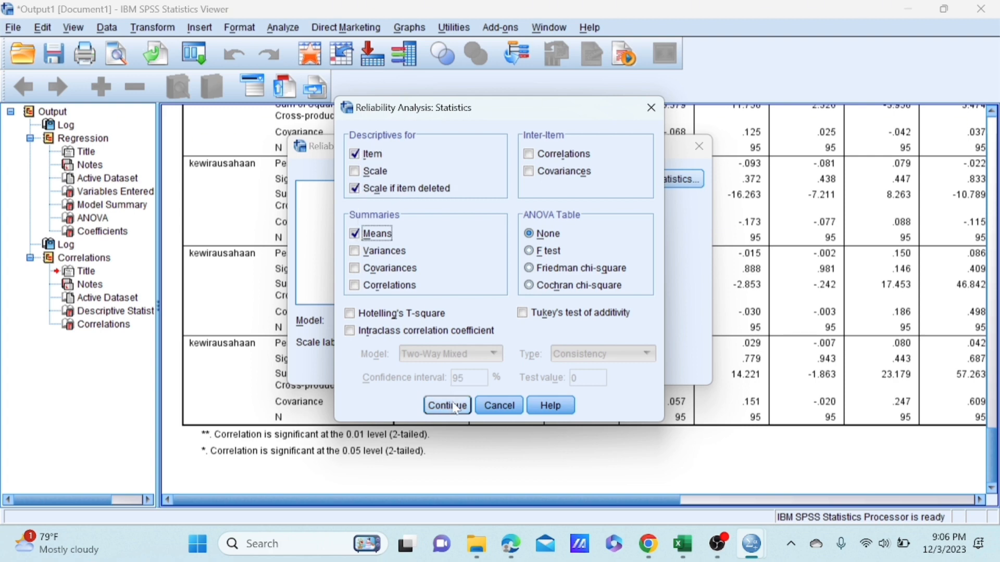
click(451, 406)
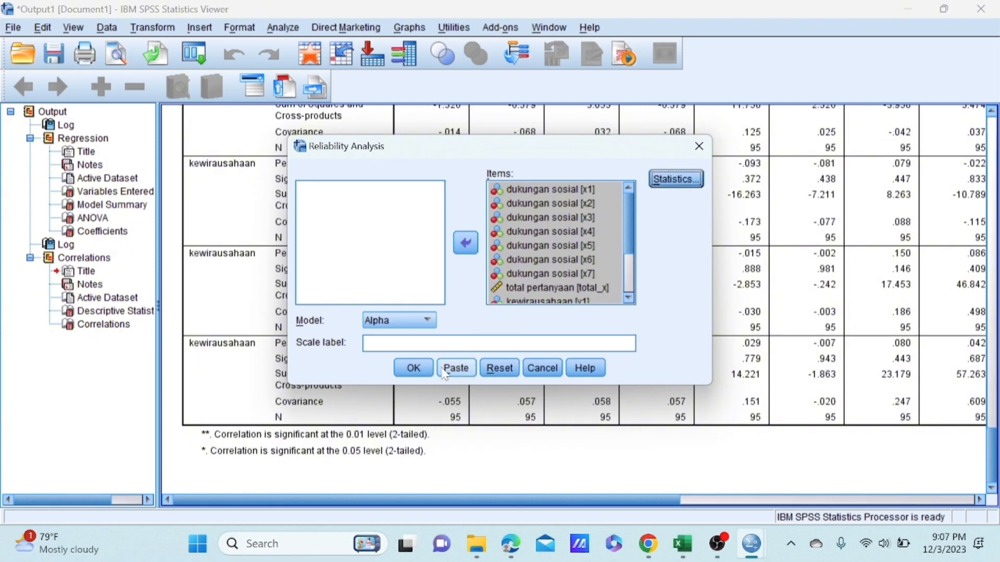
Step: Run the reliability analysis and review its output, including the reliability, item and item-total statistics
click(417, 367)
scroll(418, 372, down, 5)
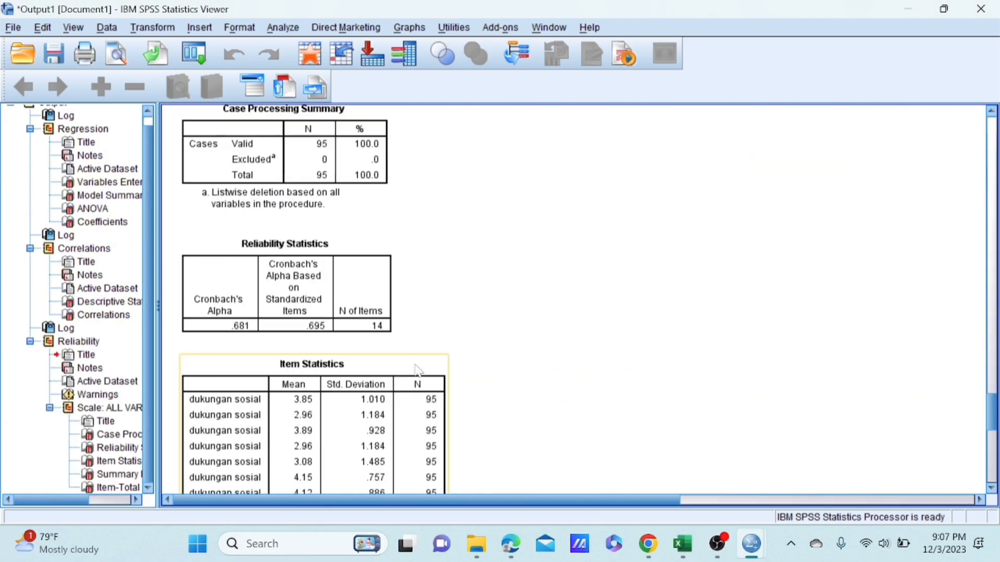
scroll(418, 371, up, 2)
scroll(418, 371, down, 10)
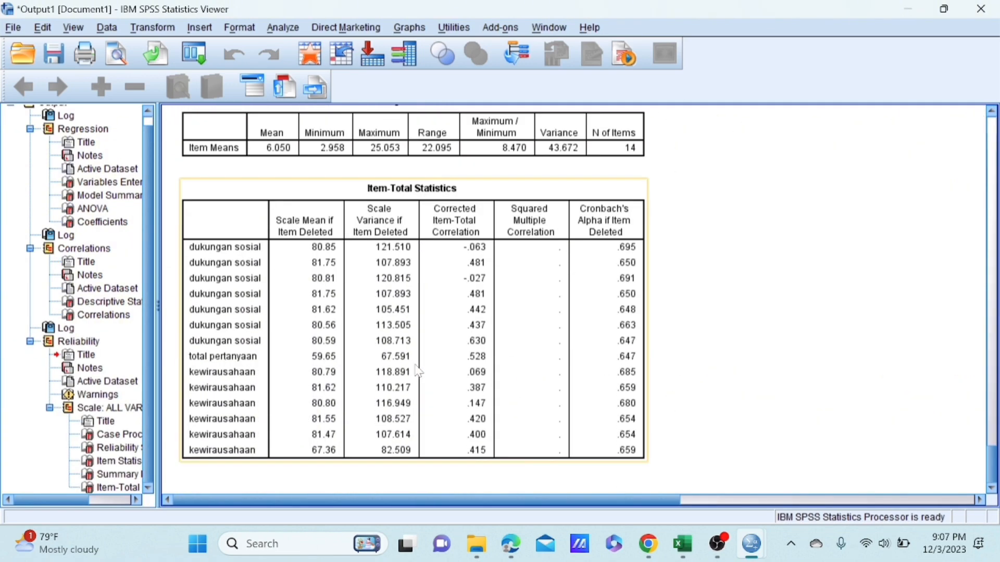
scroll(418, 371, up, 20)
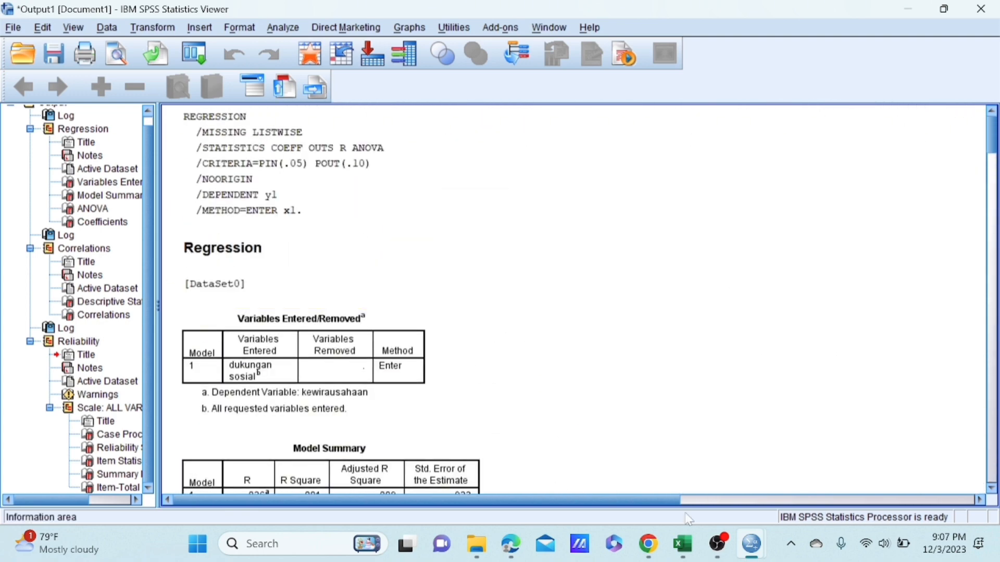
mouse_move(719, 544)
click(730, 514)
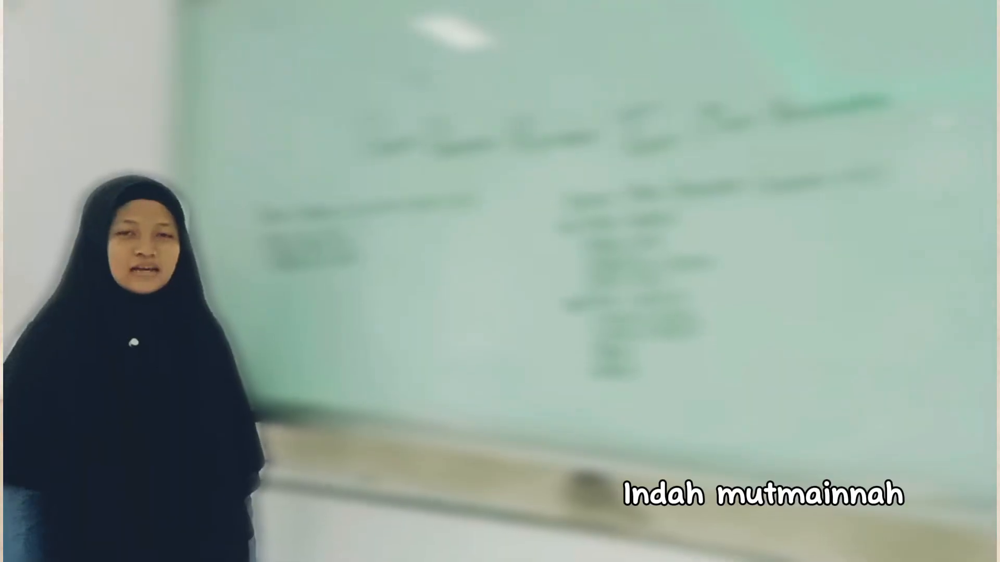
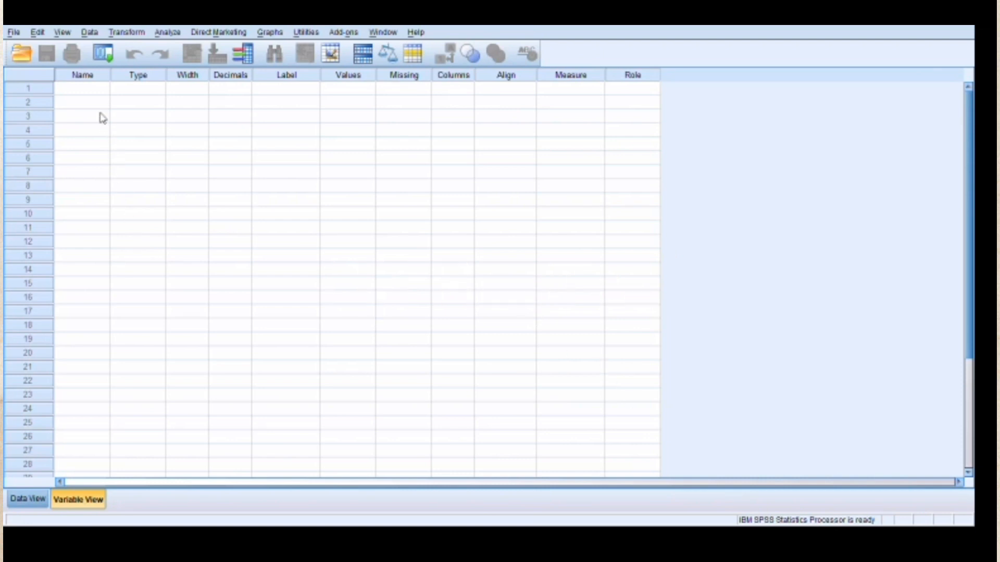
Step: Define the first eight variables with the names x1 through x7 and Totak_X
click(98, 98)
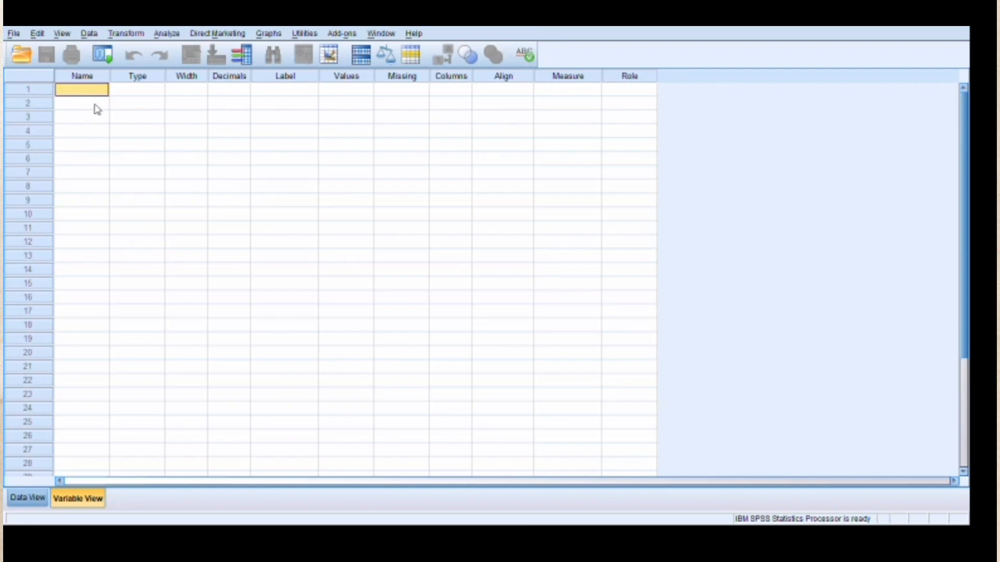
text(x)
key(Return)
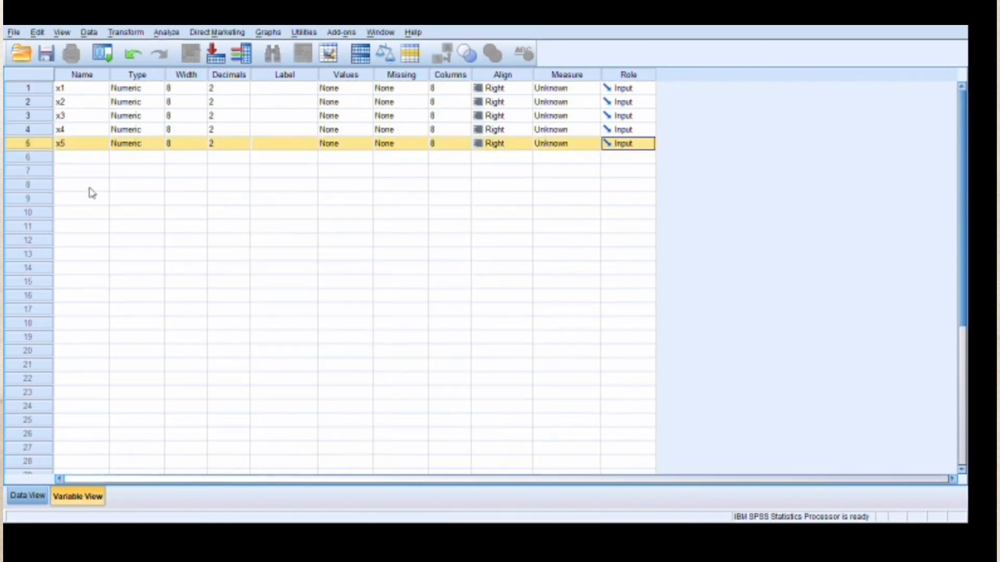
text(x6)
key(Return)
text(x7)
key(Return)
text(Totak_X)
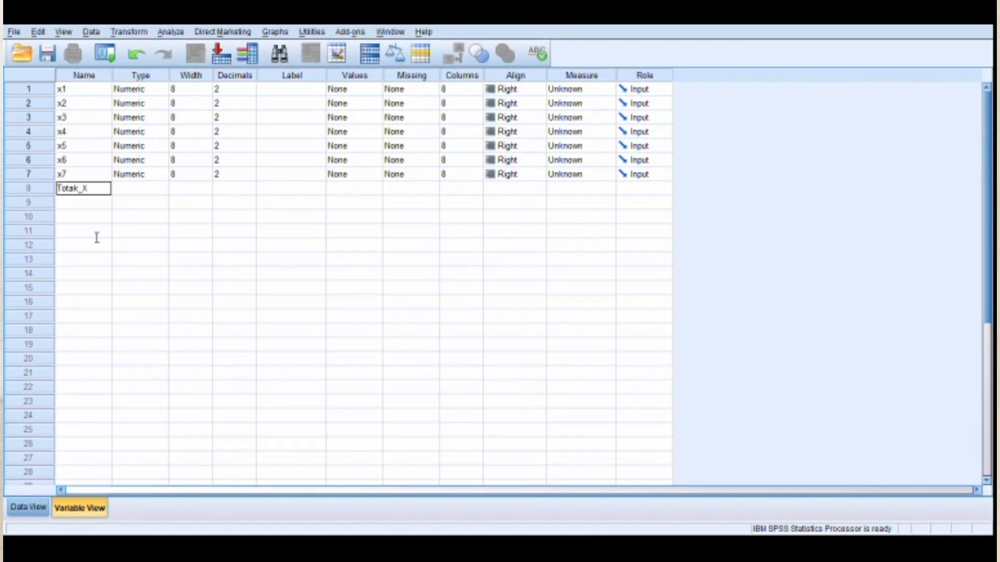
click(95, 249)
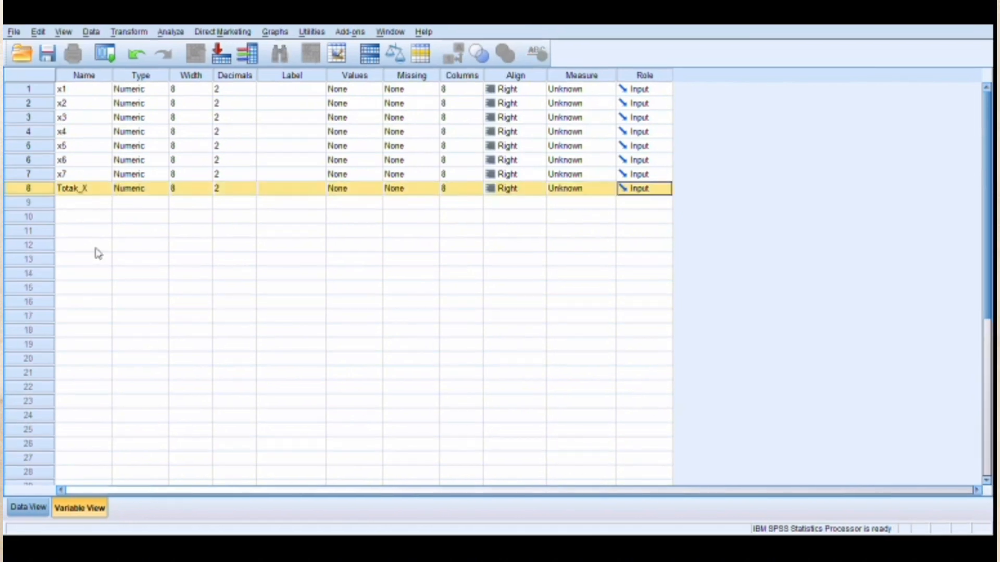
key(Tab)
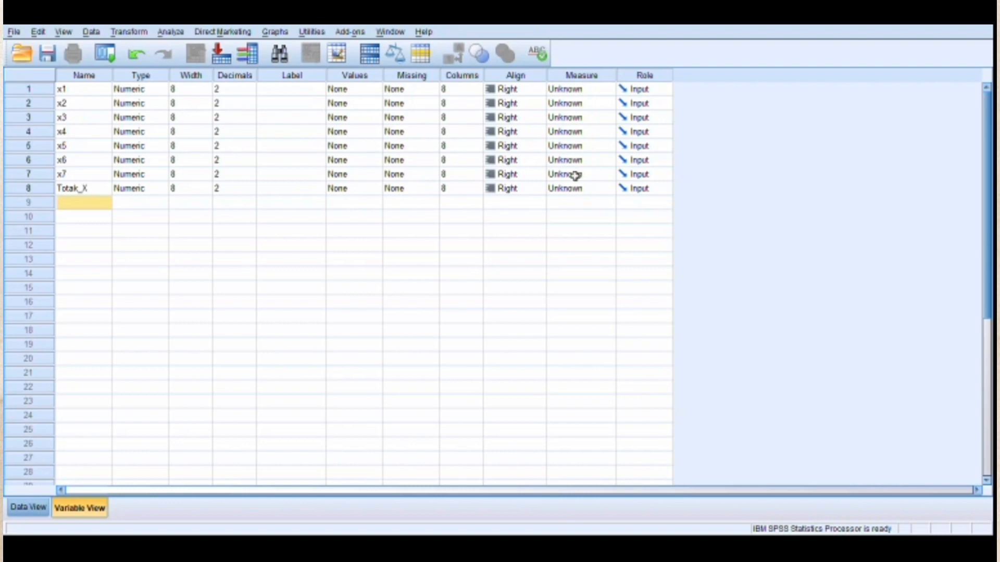
Step: Define variables Y1 through Y5 and Total_Y in rows 9 to 14
text(Y1)
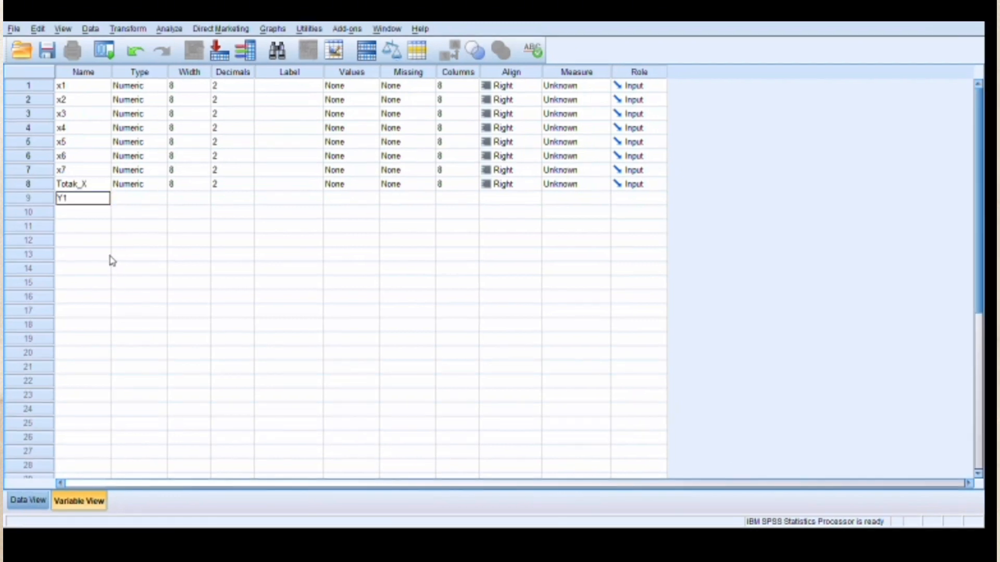
key(Return)
text(Y2)
key(Return)
text(Y3)
key(Return)
text(Y4)
key(Return)
text(Y5)
key(Return)
text(Total_Y)
key(Return)
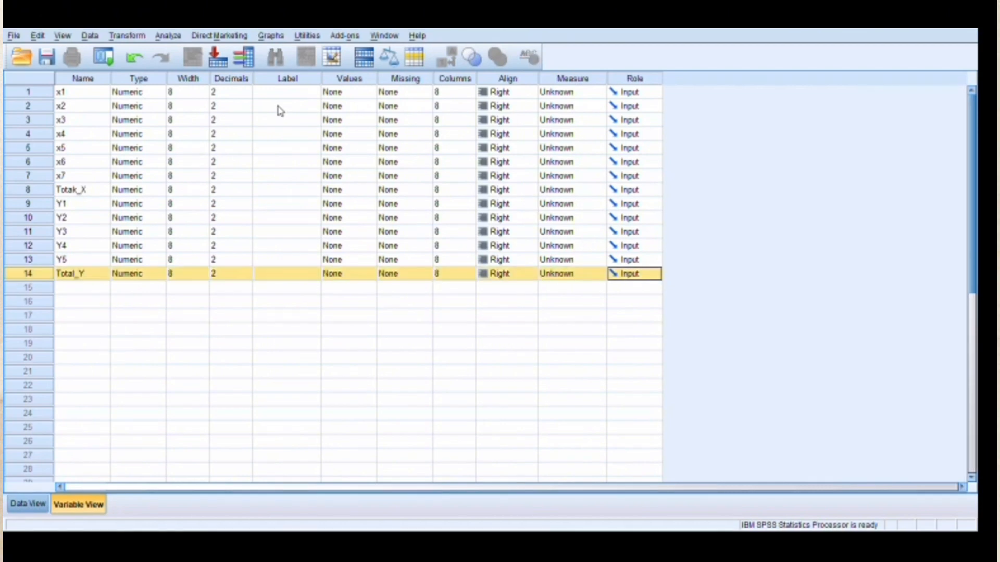
Step: Set the decimals of all fourteen variables to 0
click(231, 92)
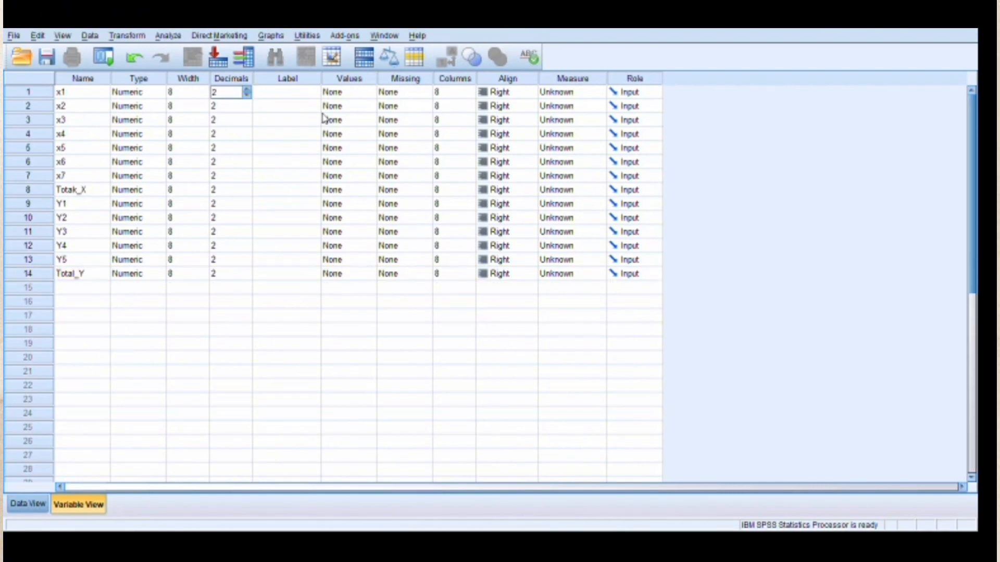
text(0)
key(Return)
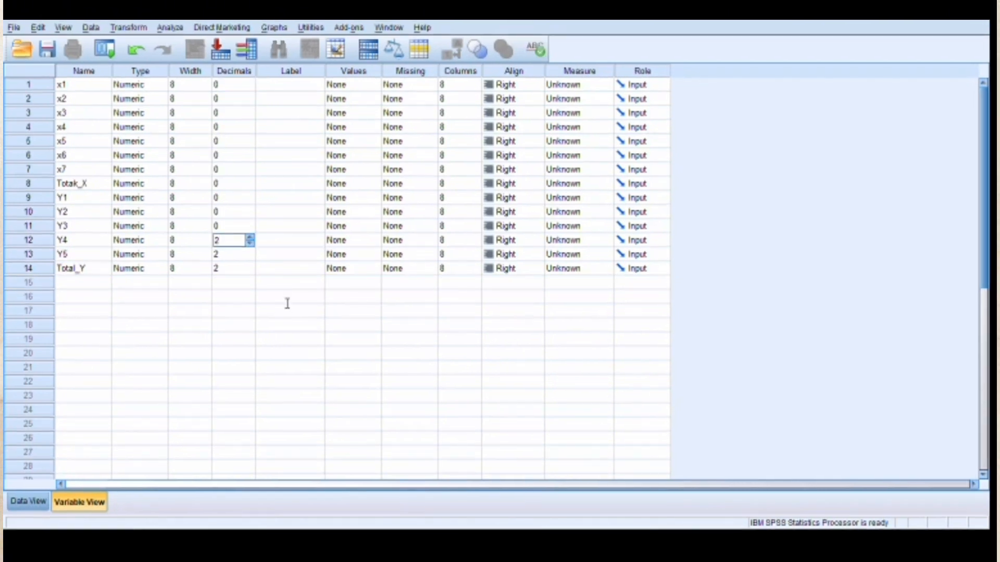
text(0)
key(Return)
key(BackSpace)
text(0)
key(Return)
text(0)
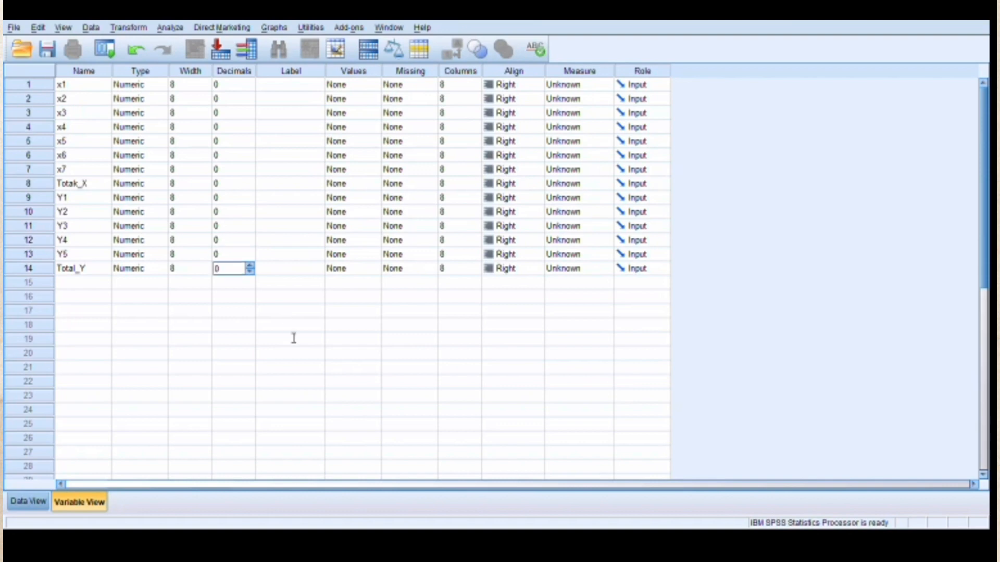
Step: Label variables x1 through x7 as Pengetahuan Kewirausahaan, copying the label down from x1
click(290, 85)
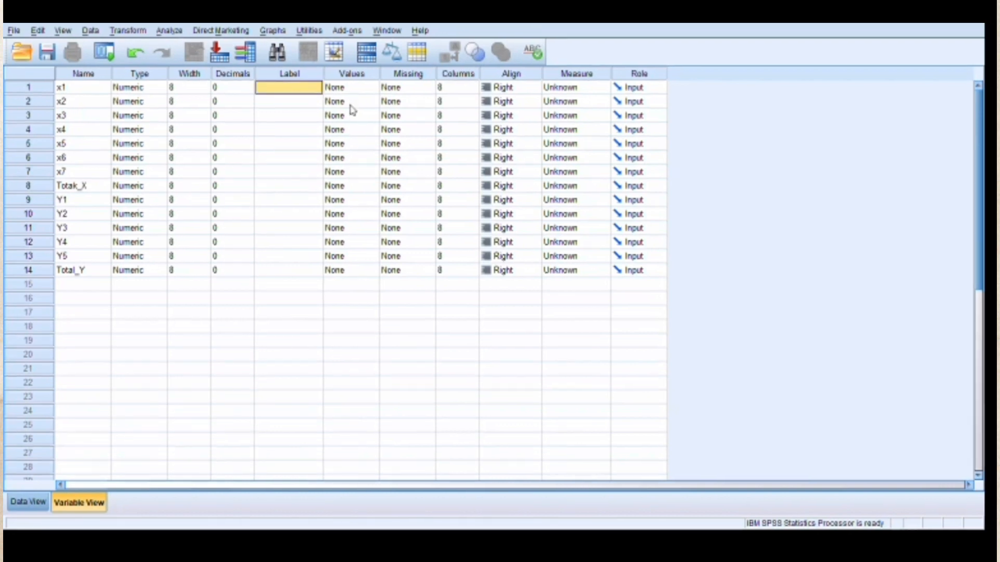
text(Pengetahuan Keuangan)
key(Return)
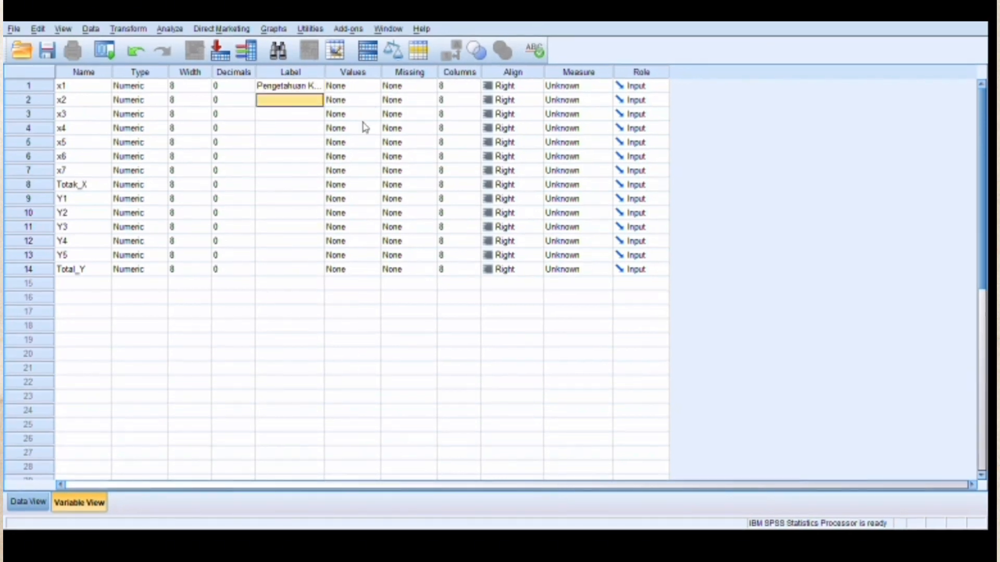
key(ctrl+v)
key(Down)
key(ctrl+v)
key(Down)
key(ctrl+v)
key(Down)
key(ctrl+v)
key(Down)
key(ctrl+v)
key(Down)
key(ctrl+v)
key(Down)
Step: Label the Totak_X variable as Total Pengatahuan Kewirausahaan
text(Total P)
key(BackSpace)
text(Pengetahuan Keuangan)
key(Return)
Step: Label Y1 through Y5 as Minat Berwirausaha and Total_Y as Total Minat Berwirausaha
text(Minat Berwirausaha)
key(Return)
click(308, 199)
key(ctrl+c)
key(Down)
key(ctrl+v)
key(Down)
key(ctrl+v)
key(Down)
key(ctrl+v)
key(Down)
key(ctrl+v)
key(Down)
text(Total Minat Berwirausaha)
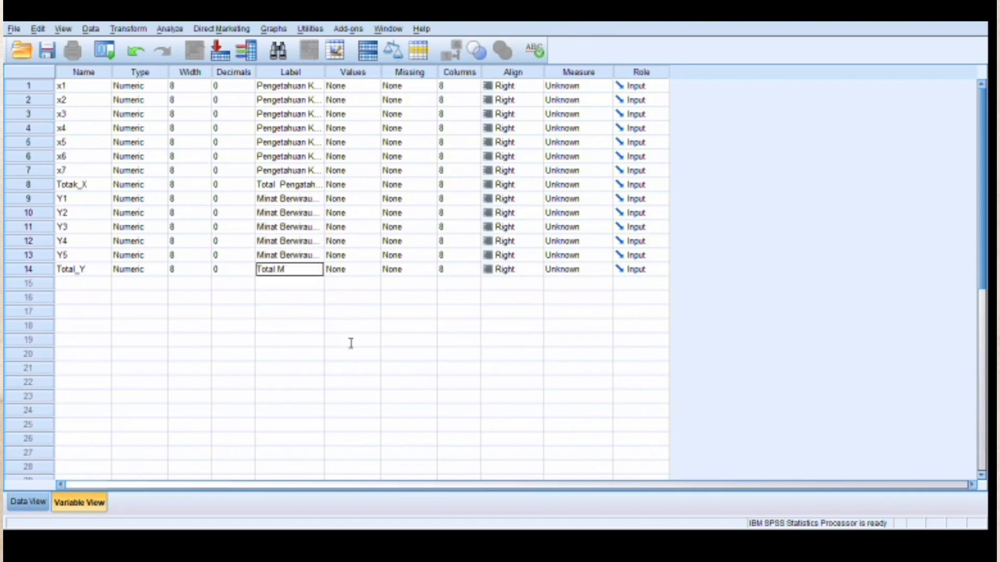
key(Return)
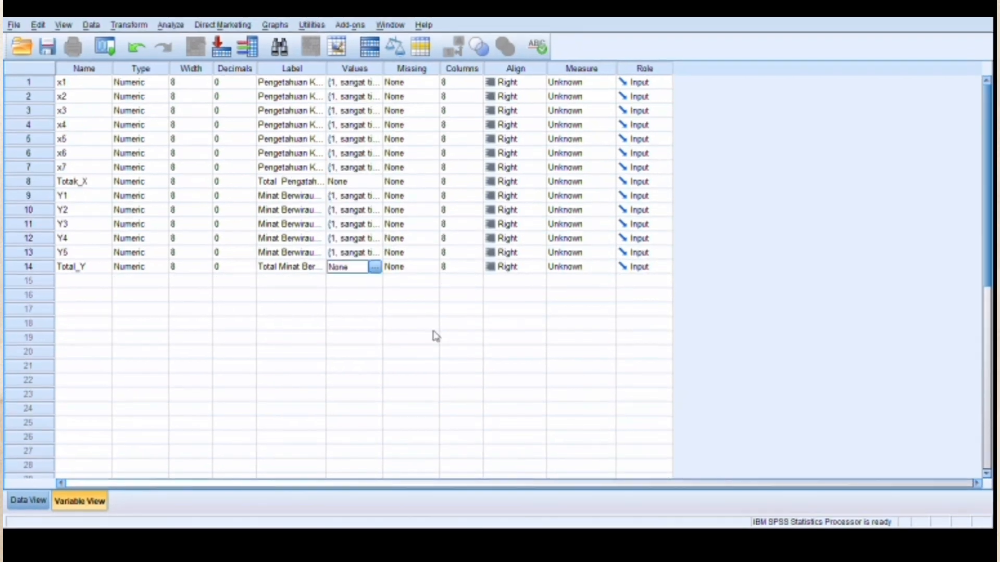
Step: Paste the copied questionnaire responses into the data grid starting at row 1 of x1
click(399, 310)
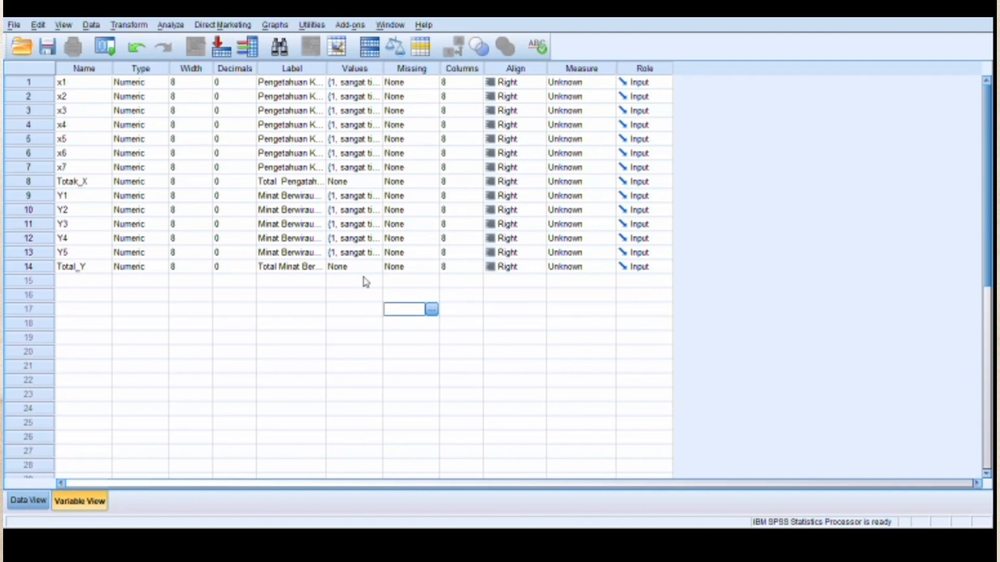
click(28, 500)
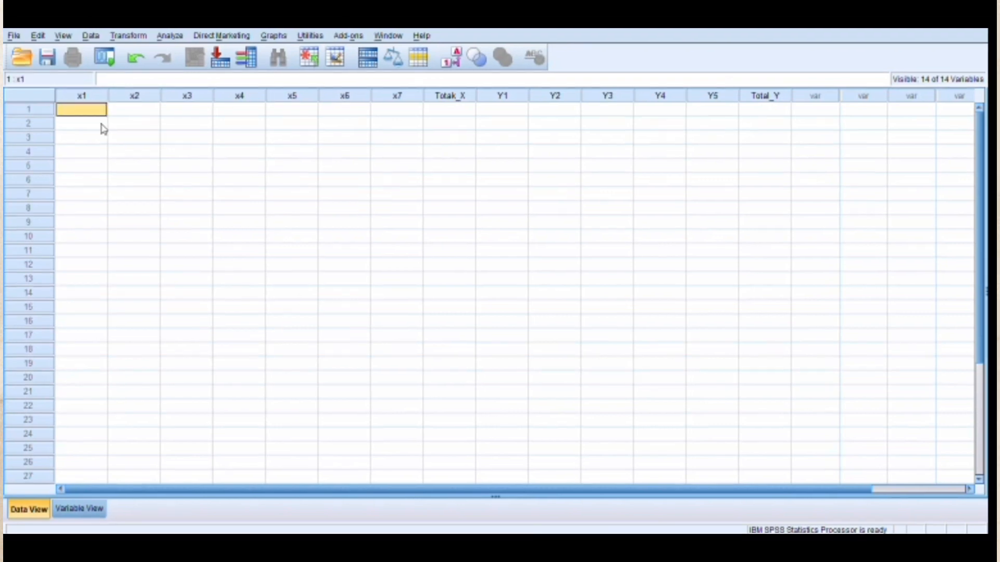
key(ctrl+v)
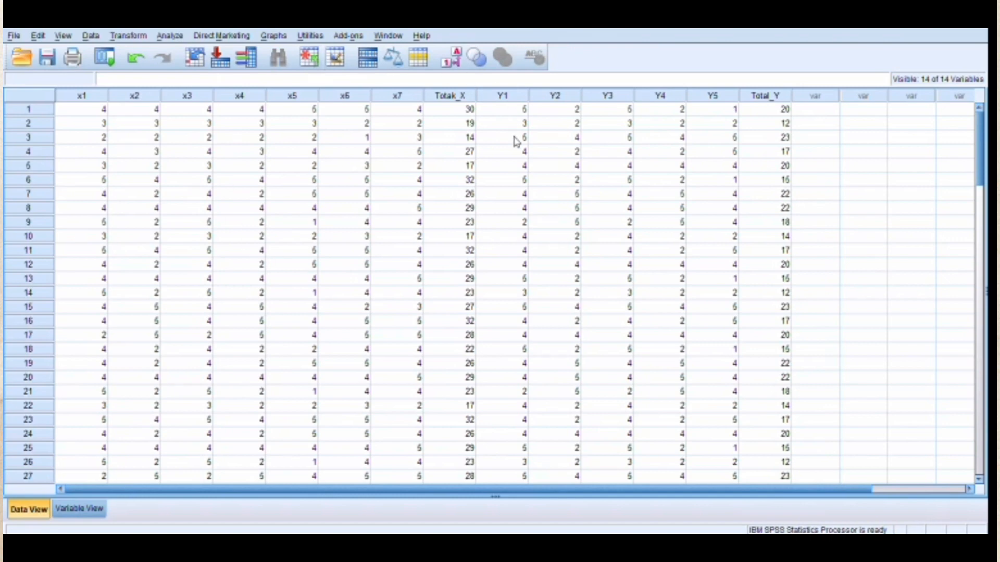
Step: Open the linear regression setup for the pasted response data
click(172, 35)
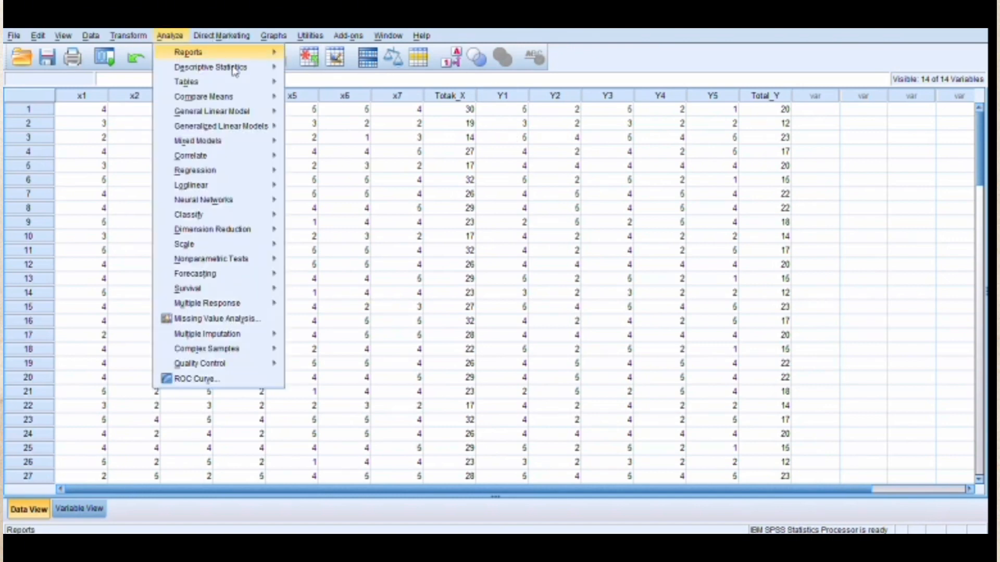
mouse_move(245, 170)
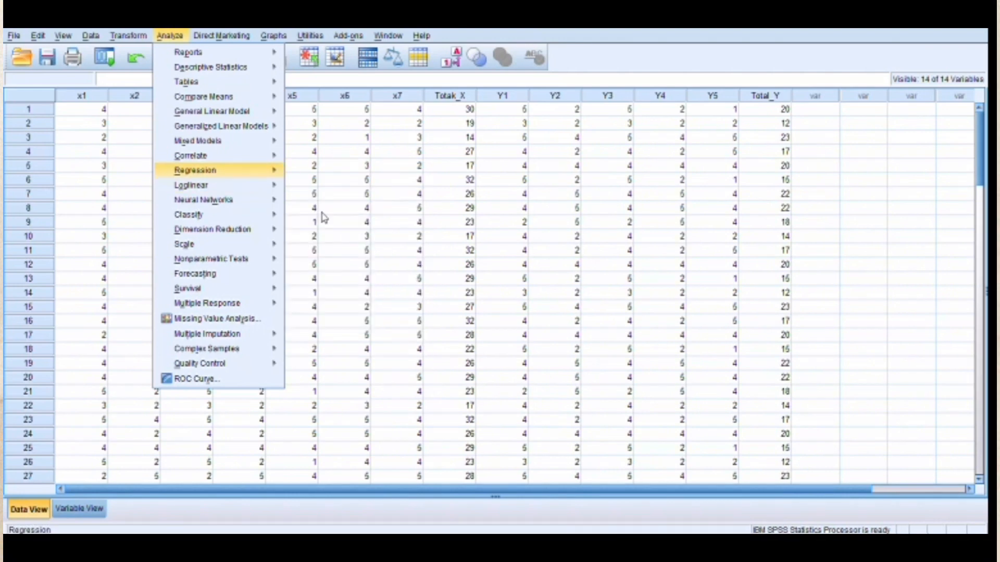
click(365, 189)
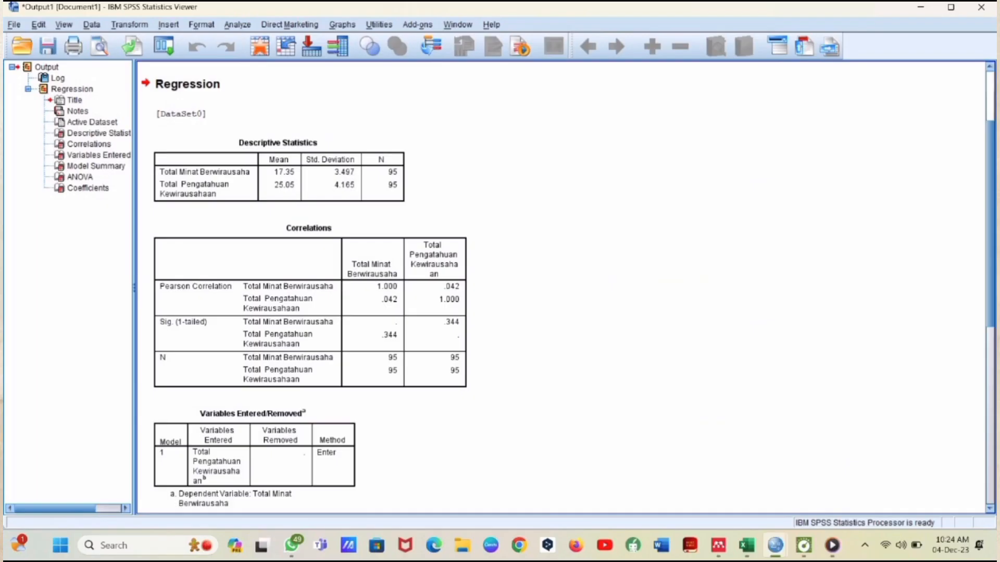
Step: Open the bivariate correlation setup for the dataset containing X.1 to X5 and Total_y
scroll(561, 288, down, 7)
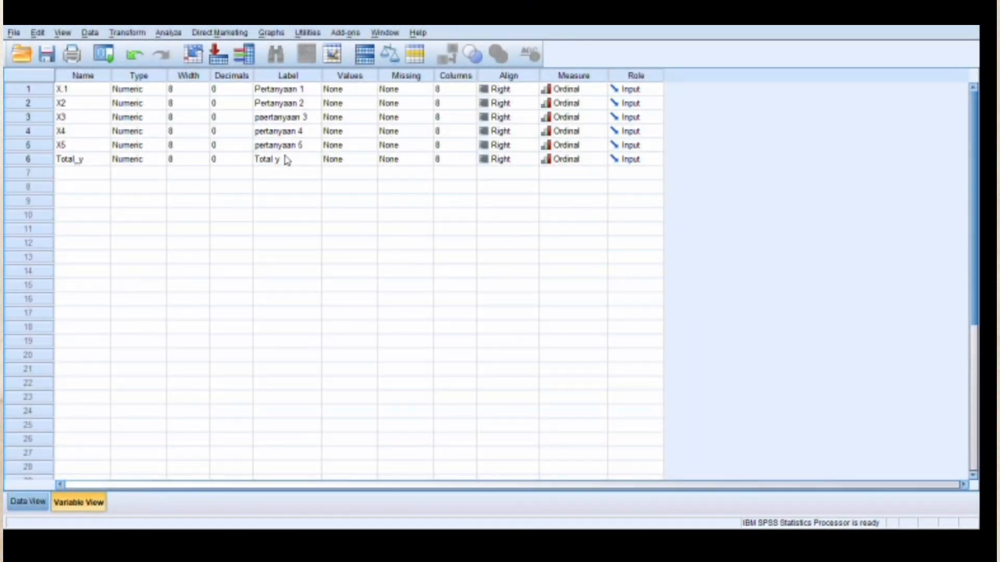
click(27, 502)
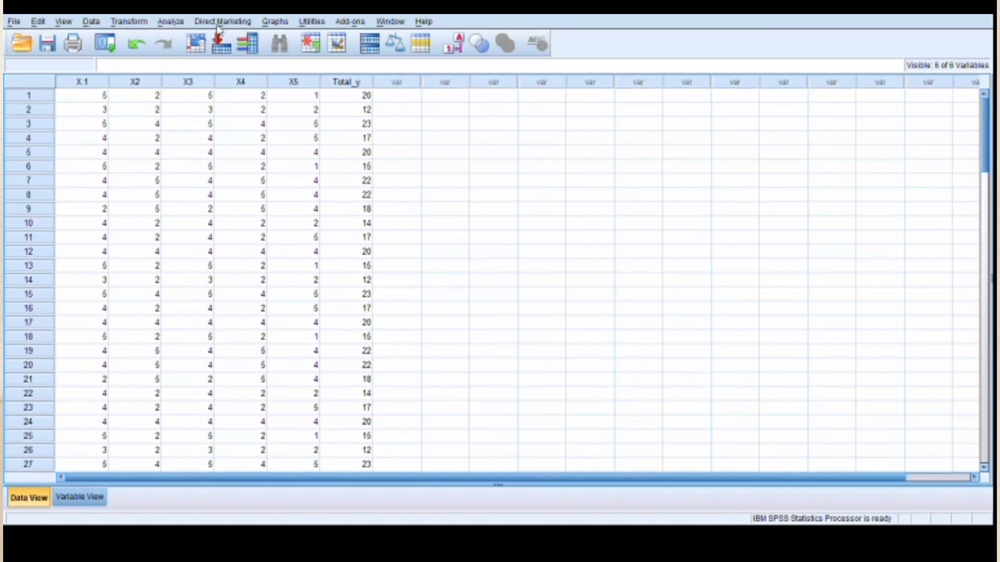
click(170, 22)
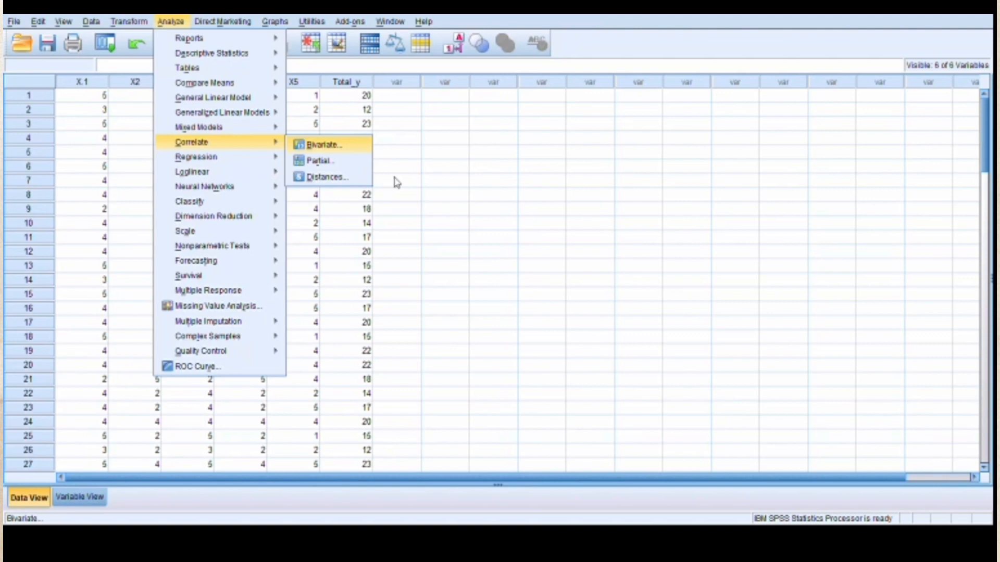
click(323, 144)
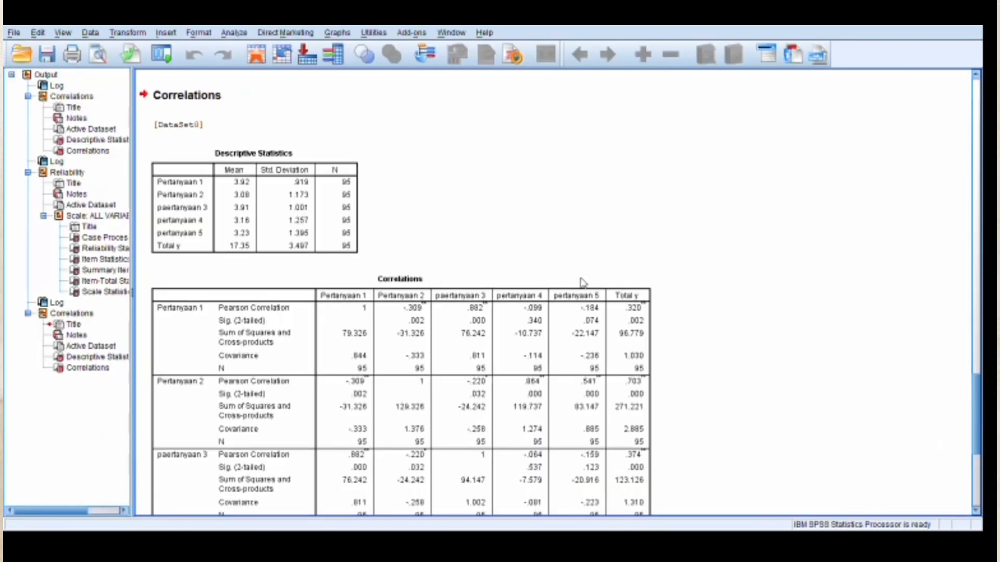
Step: Examine the correlation table and the reliability output, including Cronbach's alpha, item statistics and item-total statistics
click(515, 359)
scroll(925, 193, down, 4)
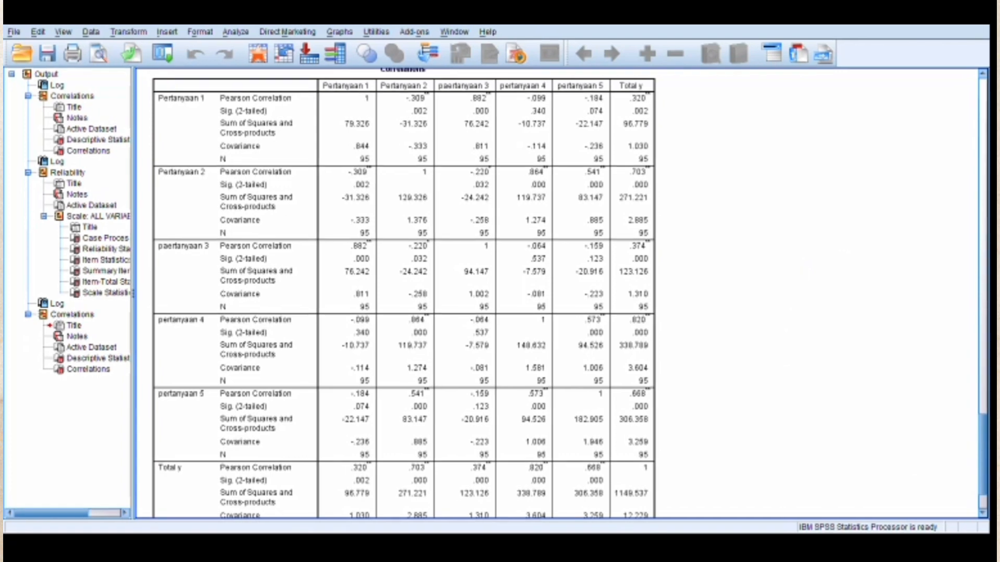
scroll(568, 292, down, 2)
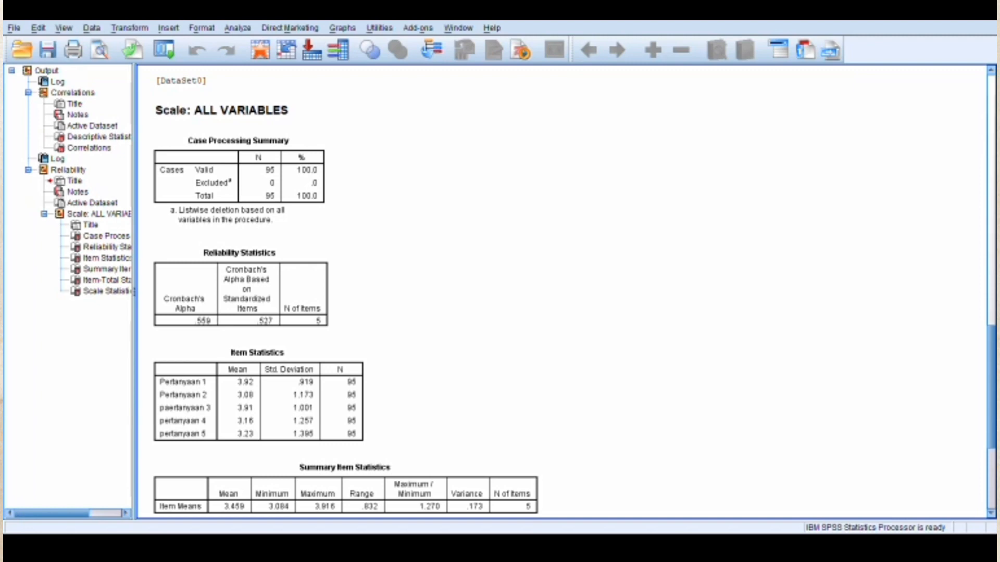
scroll(562, 291, up, 10)
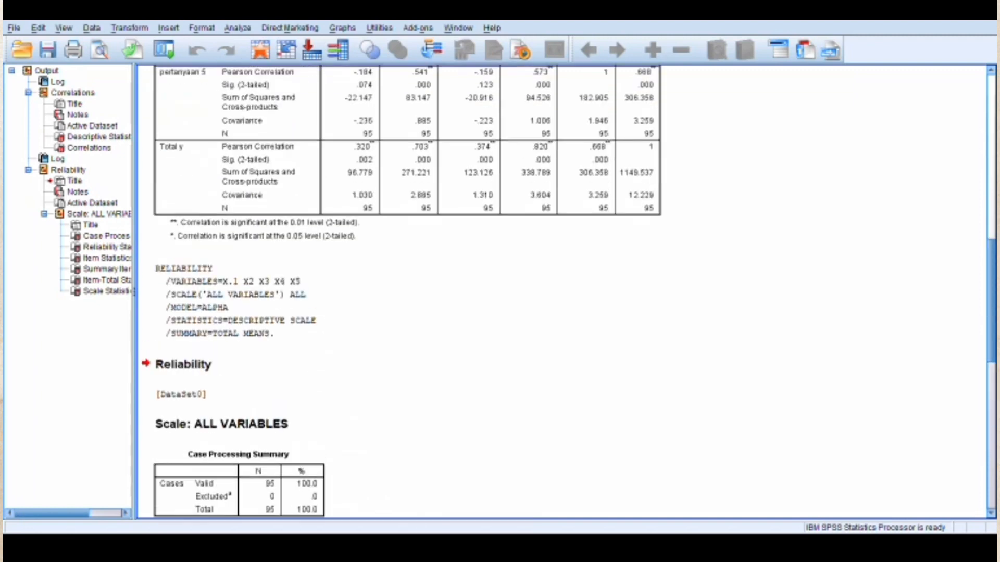
scroll(562, 292, down, 5)
scroll(563, 292, down, 4)
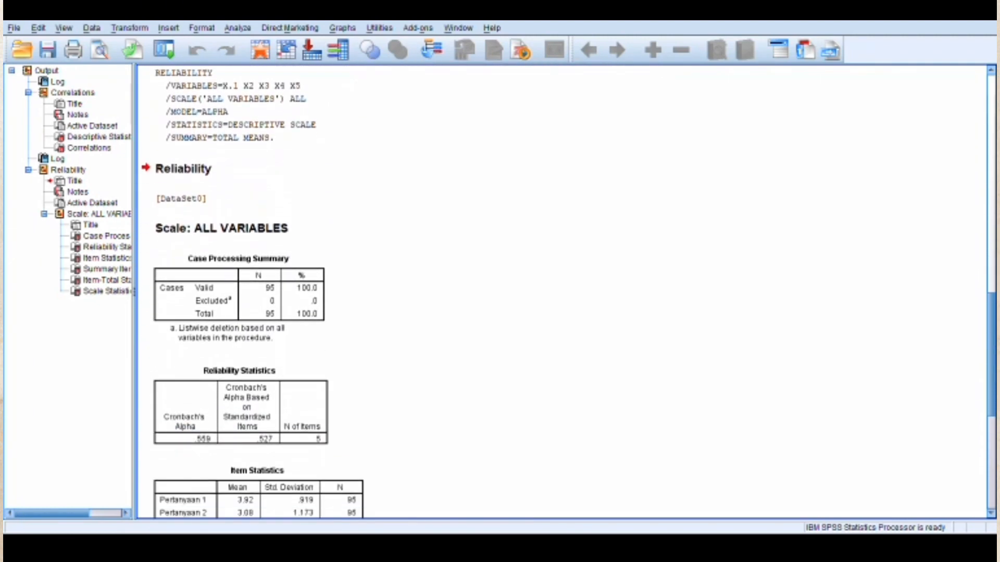
scroll(562, 292, down, 3)
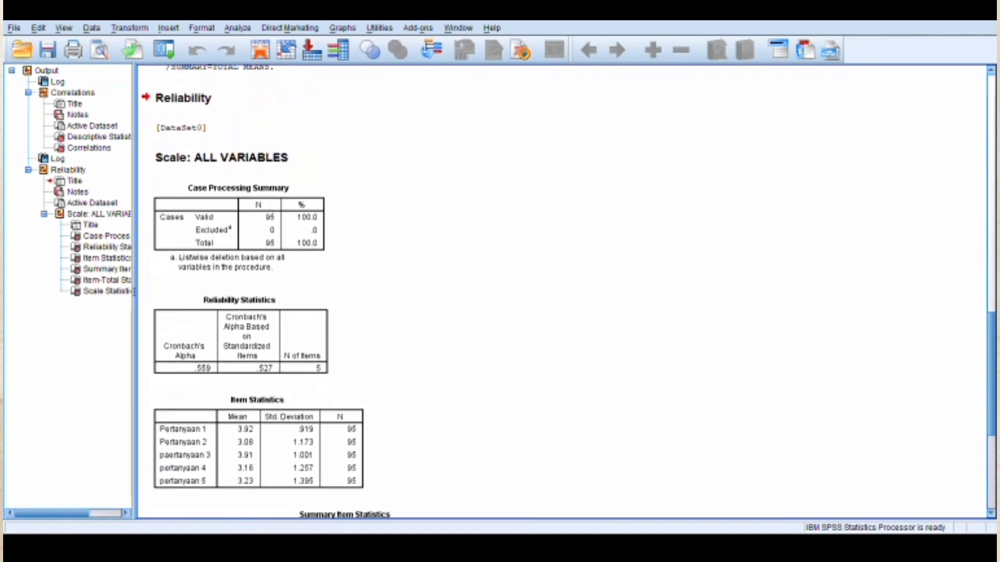
scroll(562, 292, down, 6)
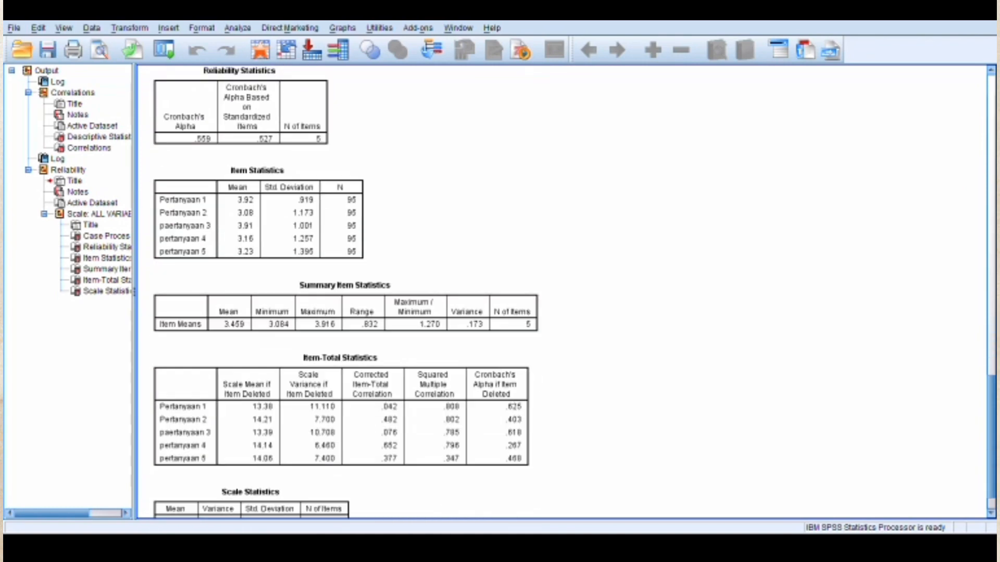
scroll(862, 446, up, 3)
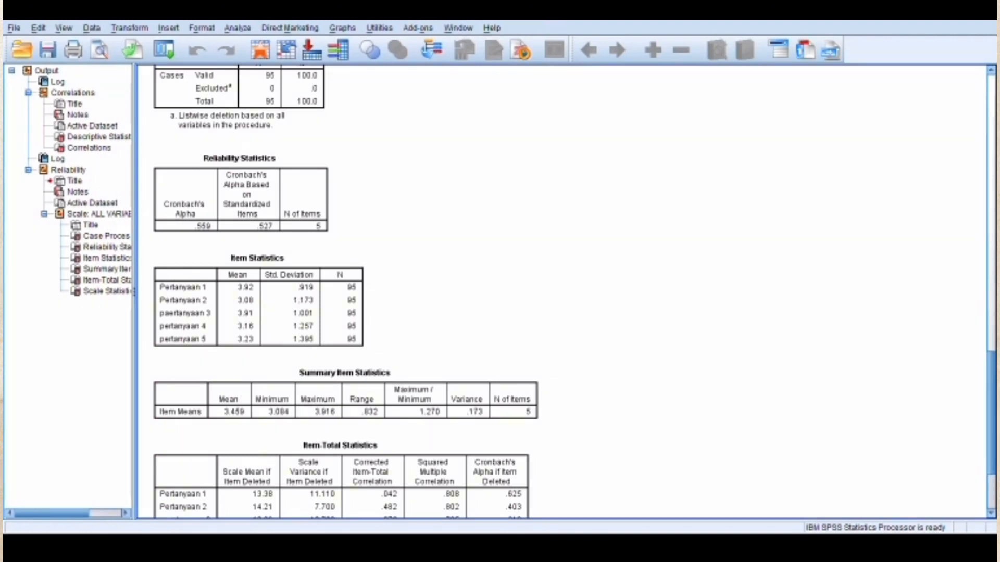
scroll(562, 292, down, 5)
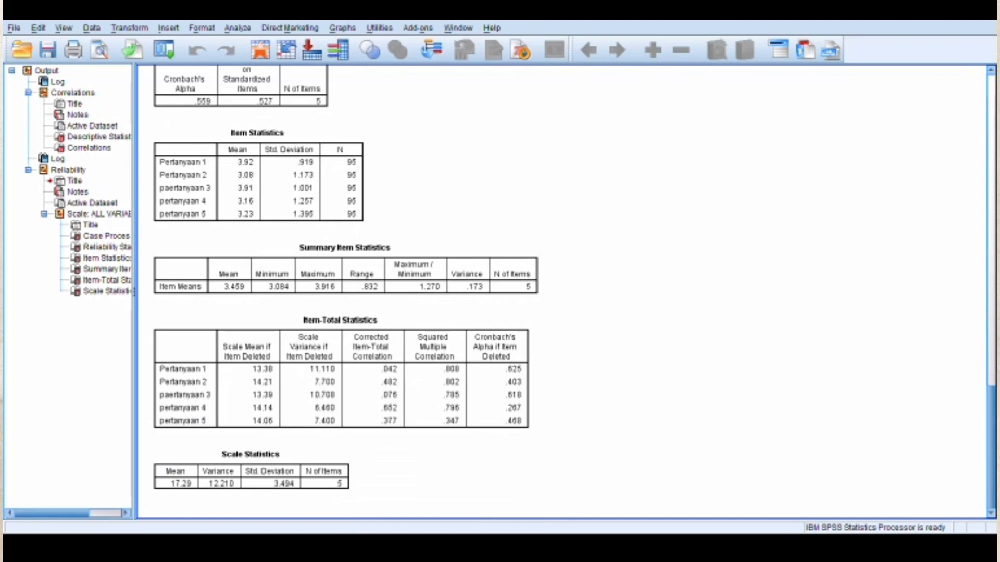
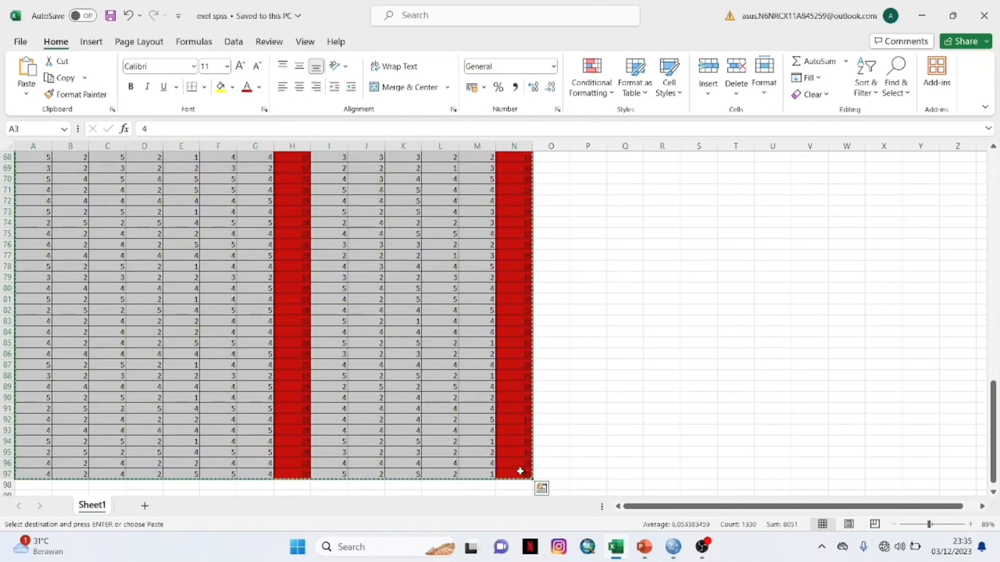
Step: Switch from Excel to the empty SPSS dataset and define seven variables named x1 through x7
key(alt+Tab)
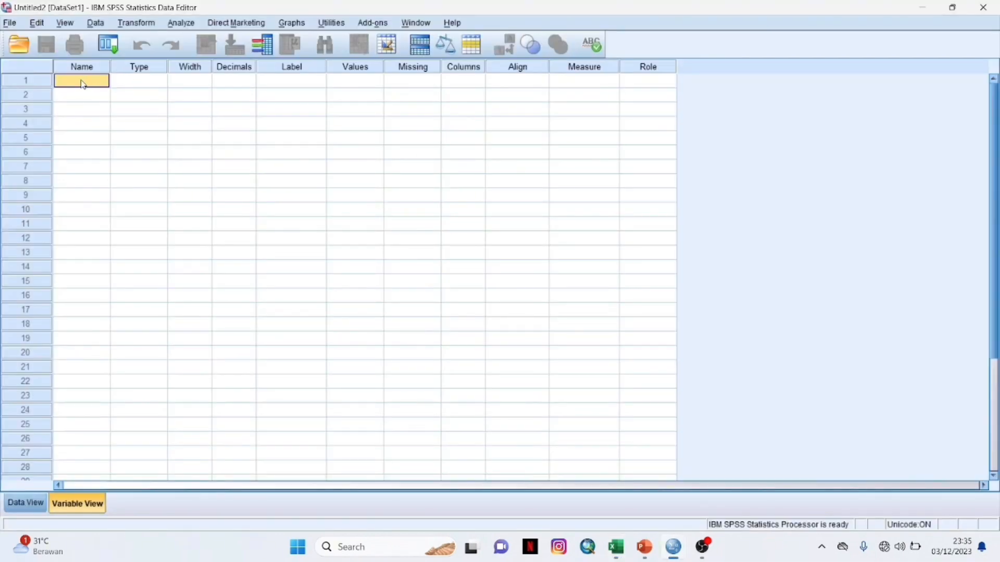
text(x1)
key(Return)
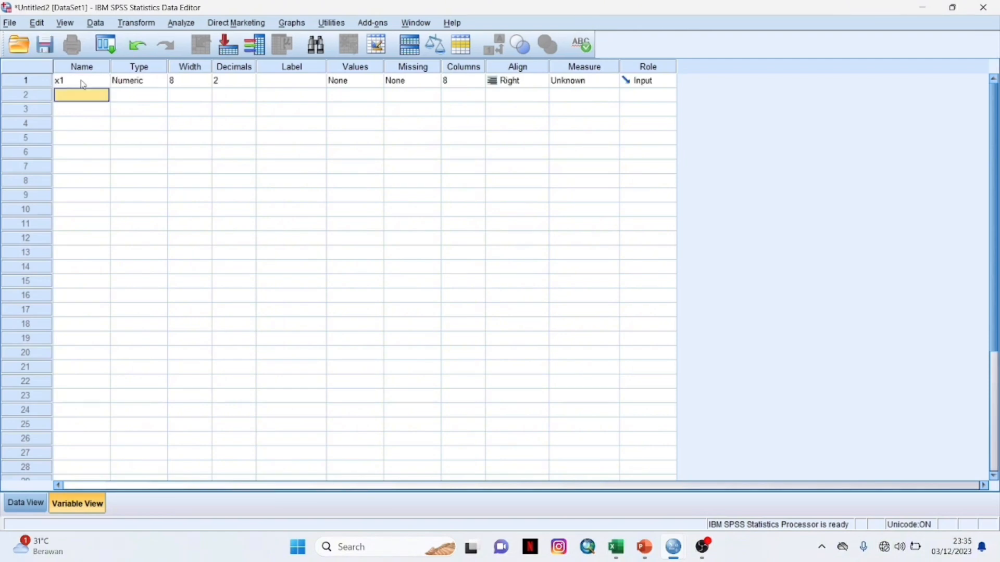
text(x2)
key(Return)
text(x3)
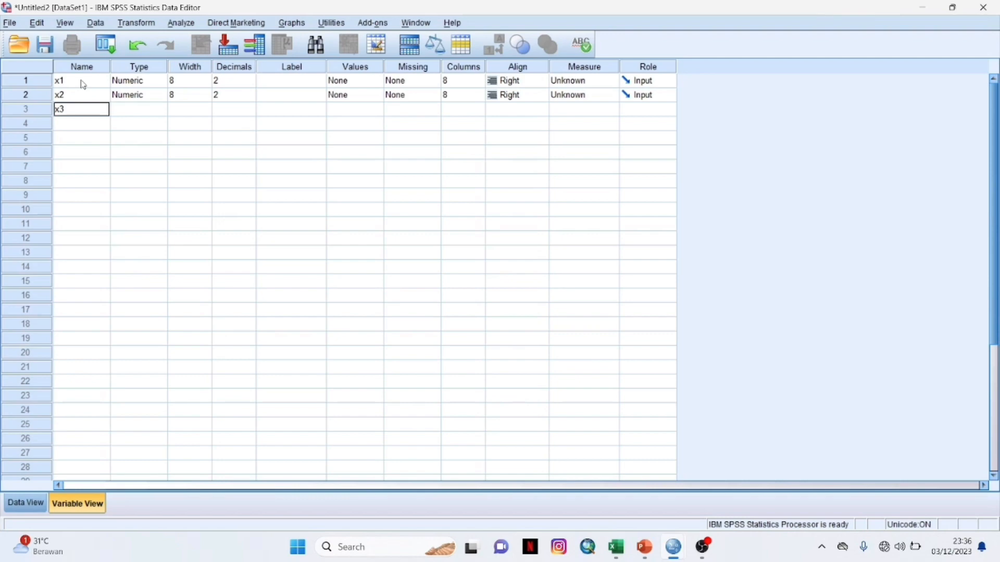
key(Return)
text(x4)
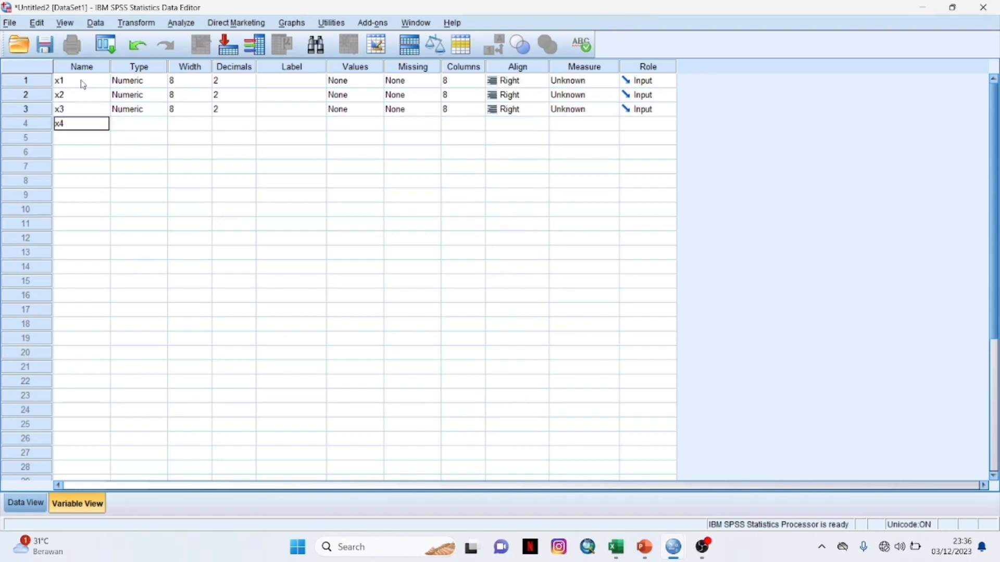
key(Return)
text(x5)
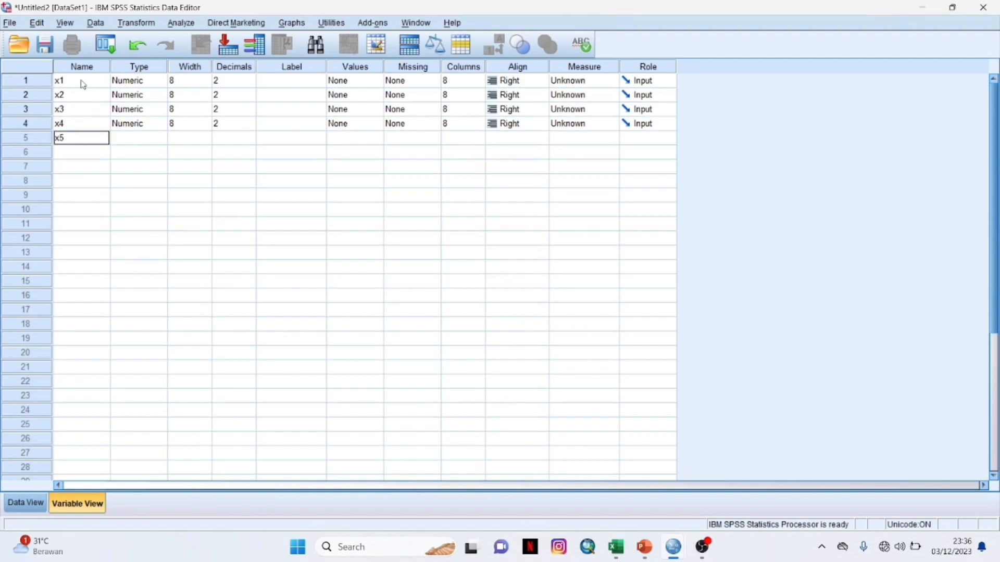
key(Return)
text(x6)
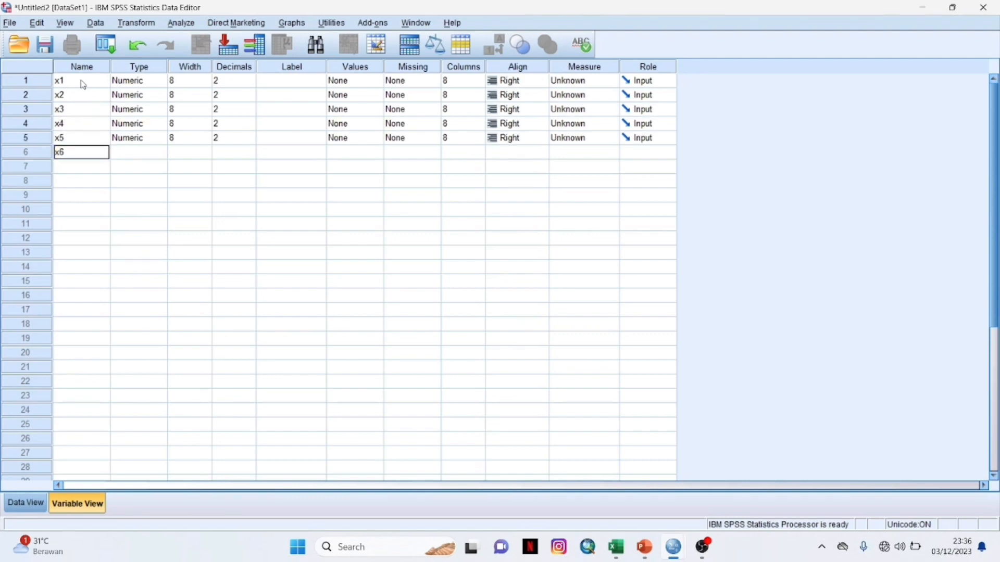
key(Return)
text(x7)
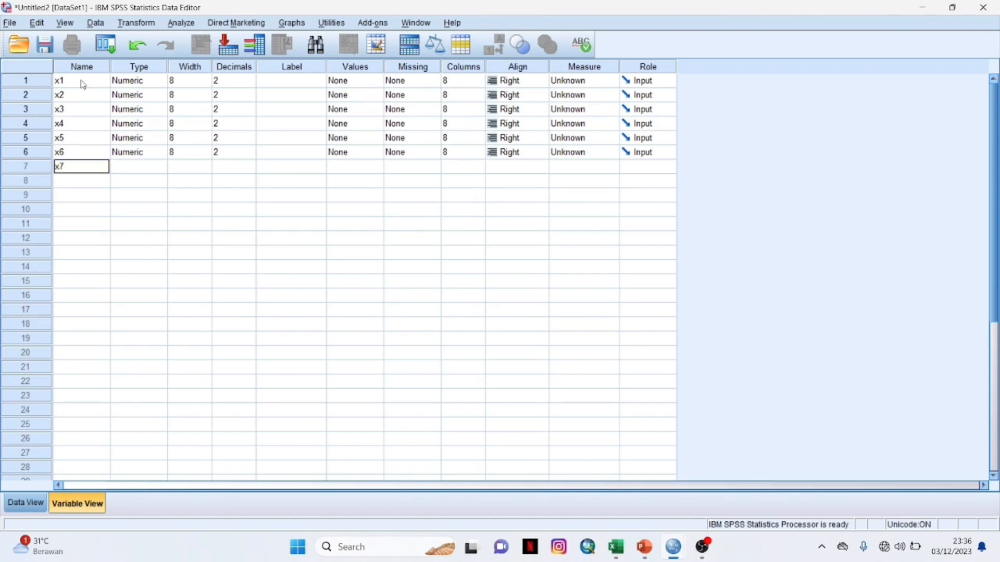
key(Return)
Step: Add a variable named Total_X after x7
text(To)
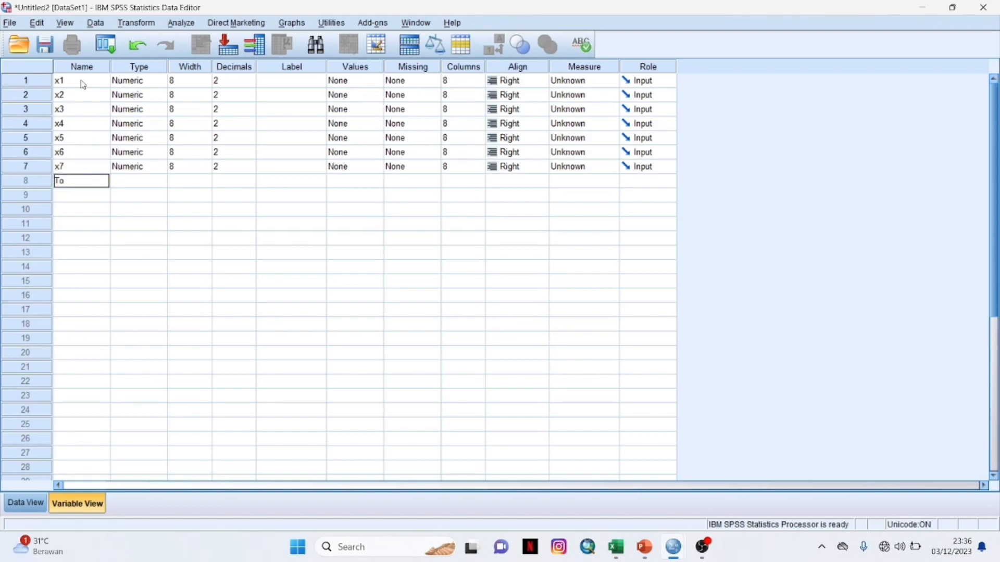
text(ta)
text(l_X)
key(Return)
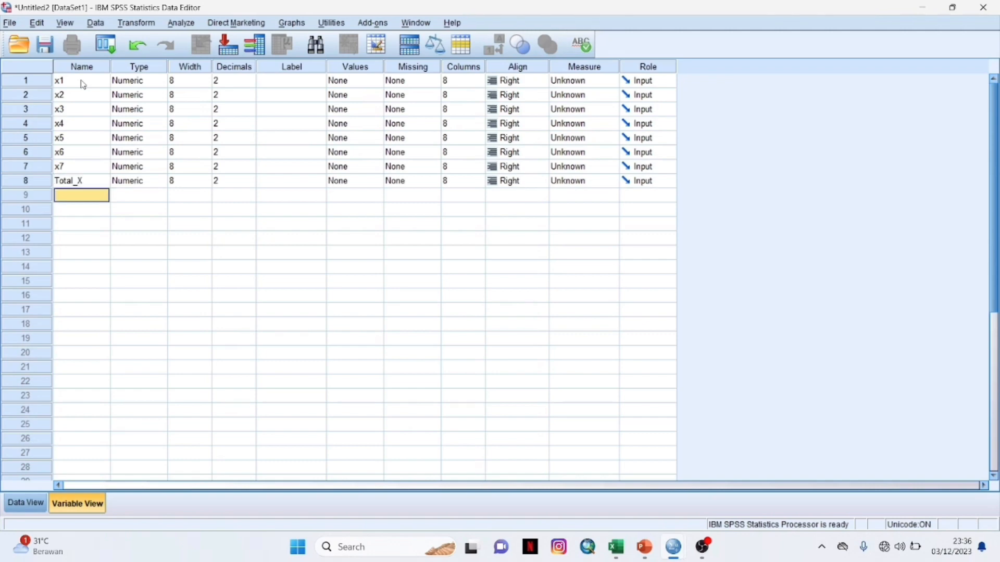
Step: Add five variables named y1 through y5 below Total_X
text(y1)
key(Return)
text(y2)
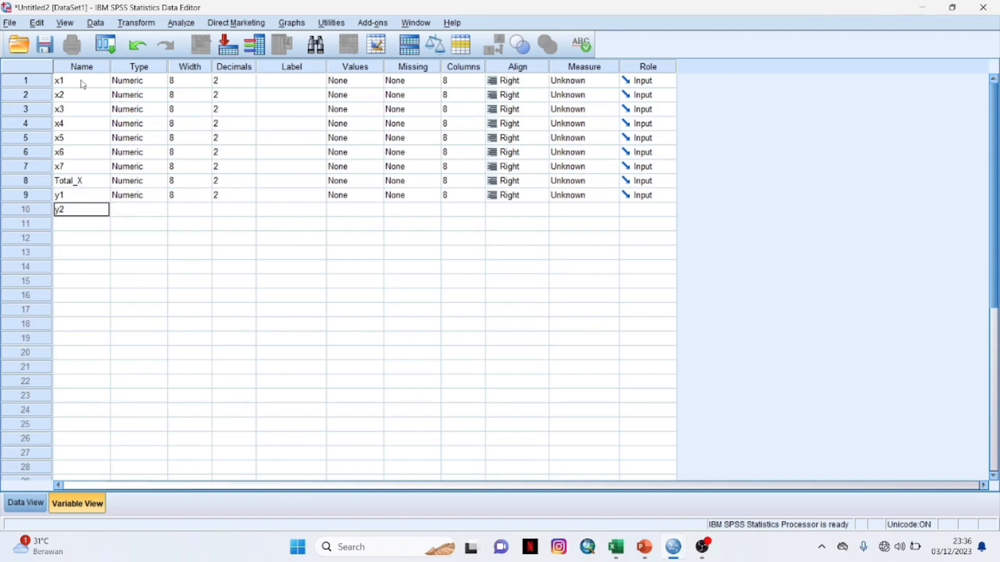
key(Return)
text(y3)
key(Return)
text(y4)
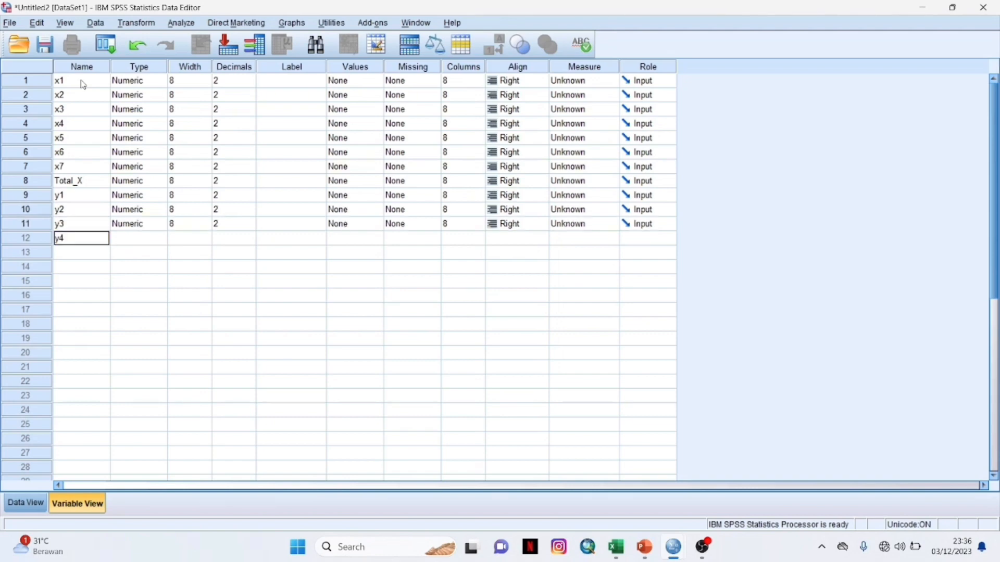
key(Return)
text(y5)
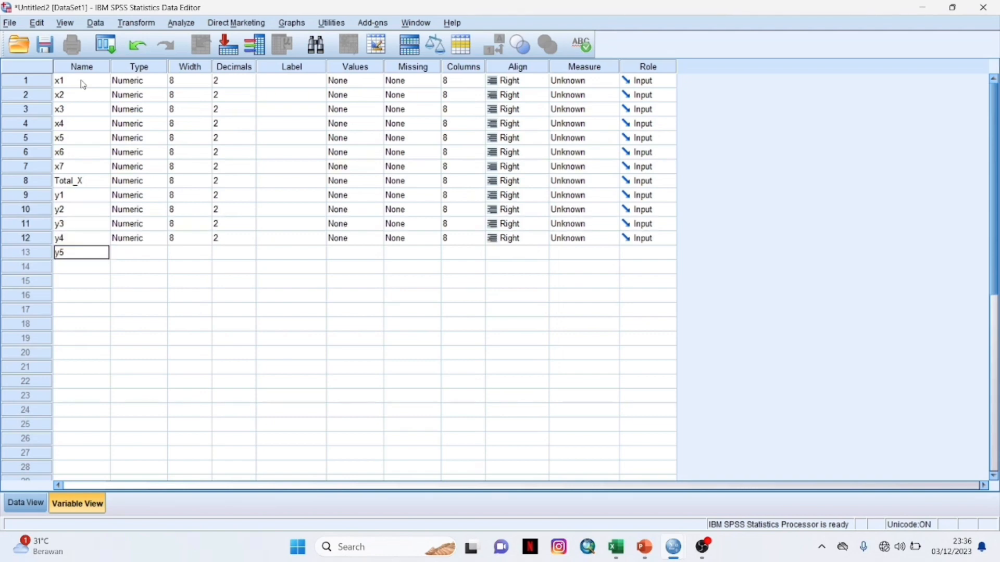
key(Return)
Step: Add a variable named Total_Y after y5
text(T)
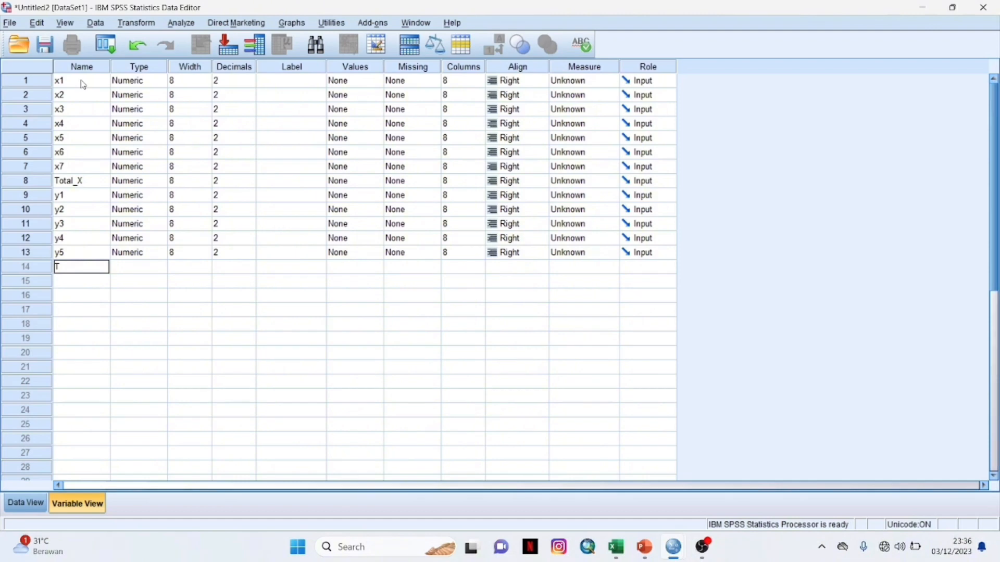
text(otal_Y)
key(Return)
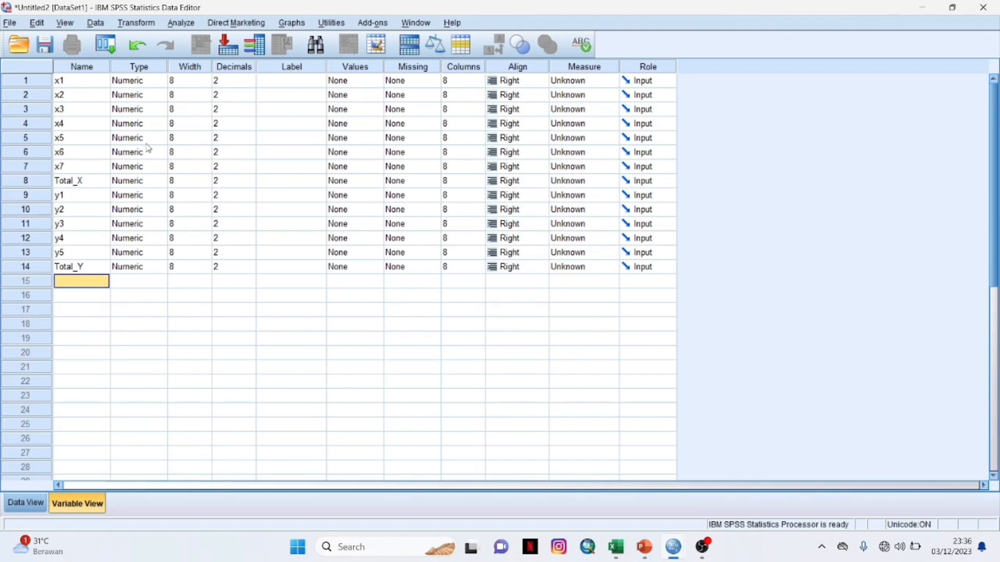
Step: Set the decimals of variables x1 through x7 and Total_X to 0
click(239, 80)
double_click(249, 84)
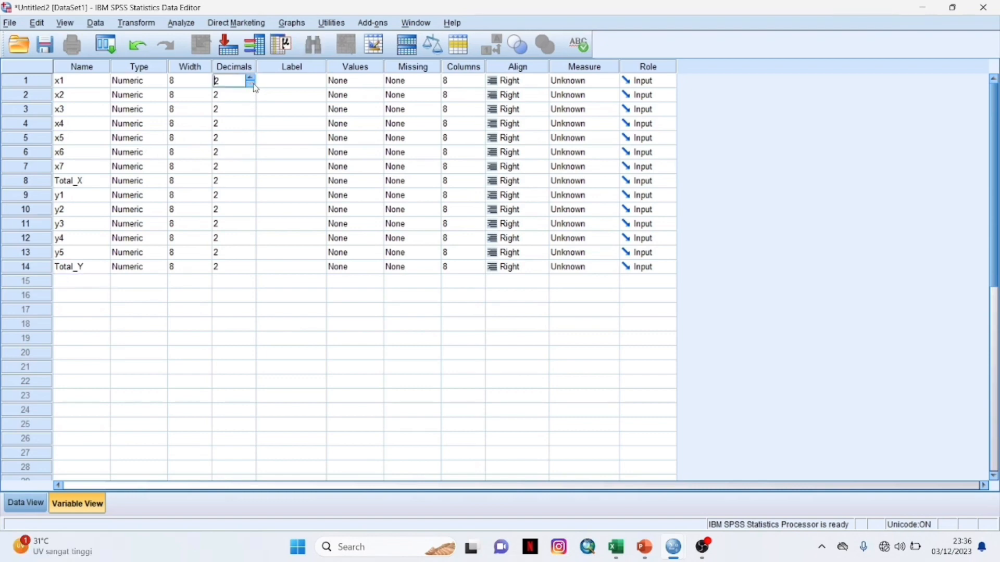
double_click(234, 78)
click(235, 95)
double_click(235, 96)
text(0)
click(235, 107)
double_click(235, 107)
text(0)
click(234, 124)
double_click(235, 124)
text(0)
click(229, 138)
double_click(230, 138)
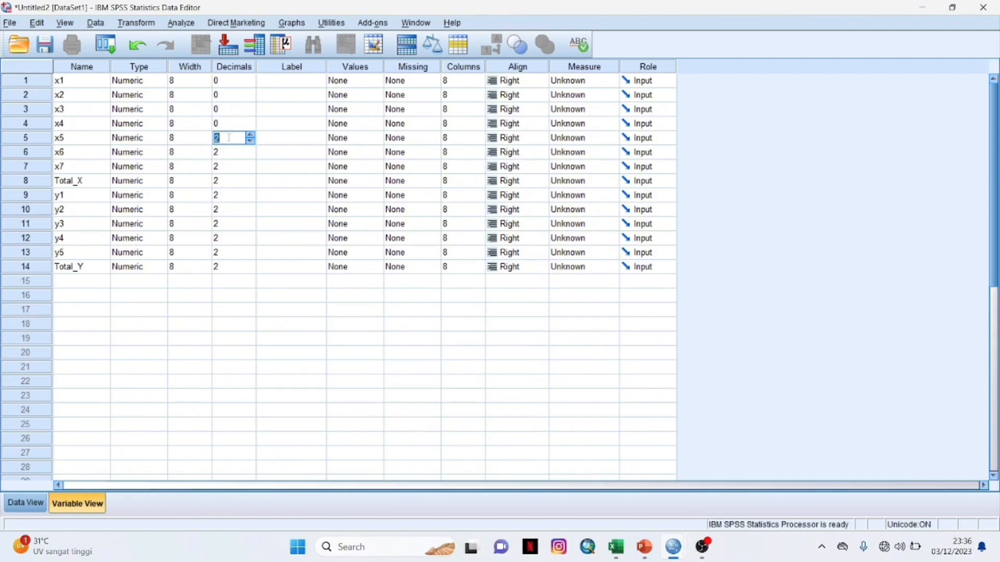
text(0)
click(230, 152)
double_click(231, 151)
text(0)
click(232, 166)
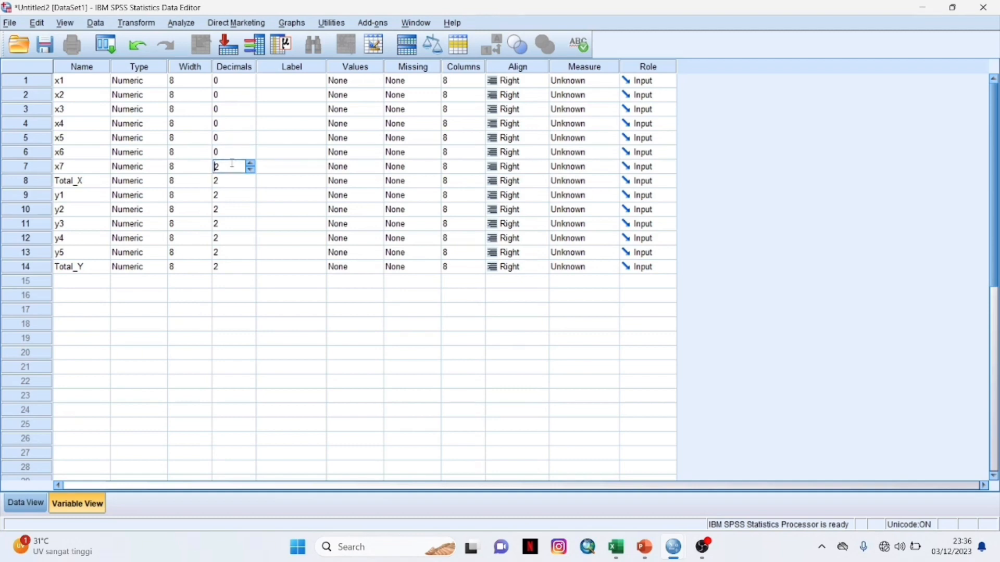
double_click(232, 165)
text(0)
click(230, 181)
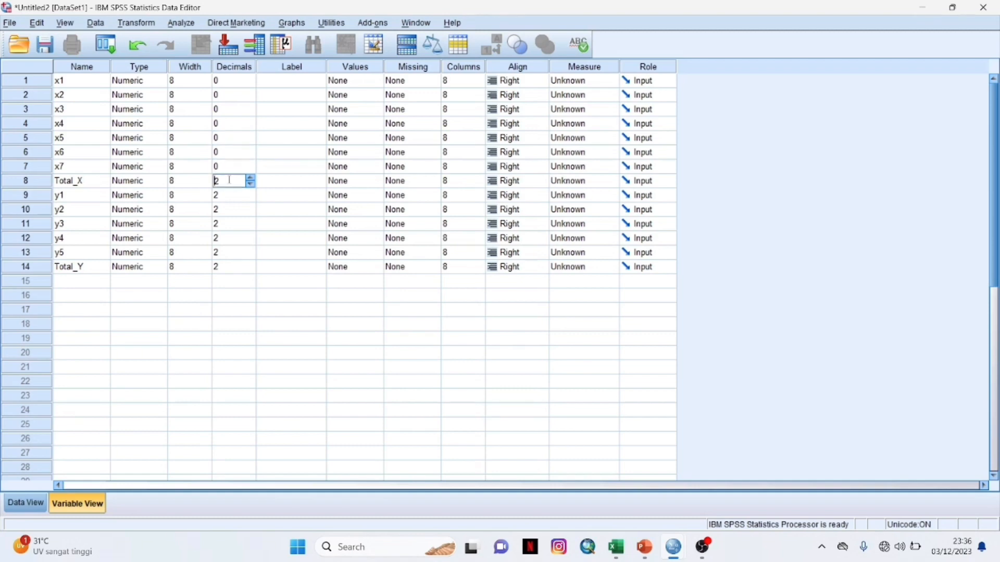
double_click(230, 180)
text(0)
Step: Set the decimals of variables y1 through y5 and Total_Y to 0
click(234, 197)
double_click(234, 197)
text(0)
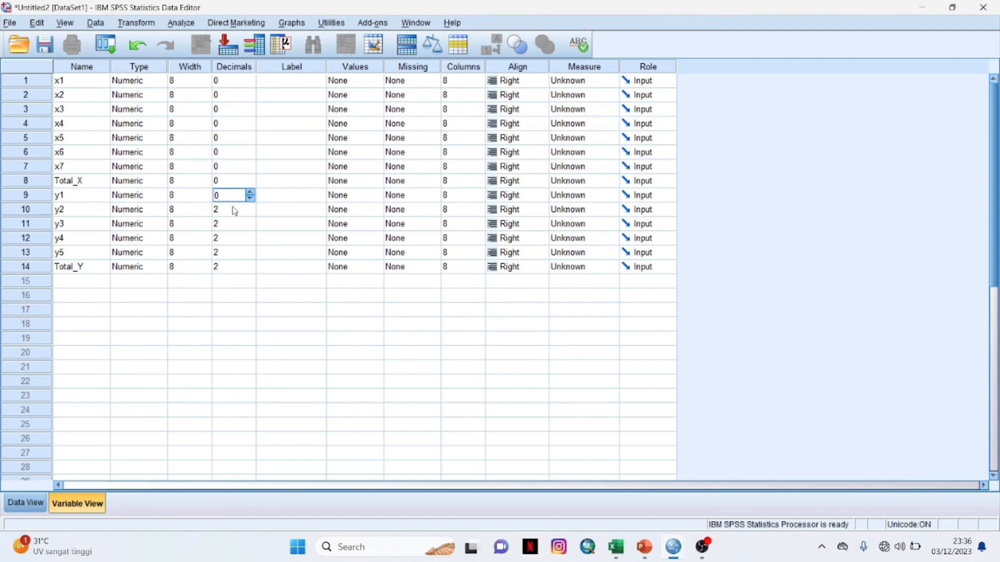
click(234, 207)
double_click(234, 207)
text(0)
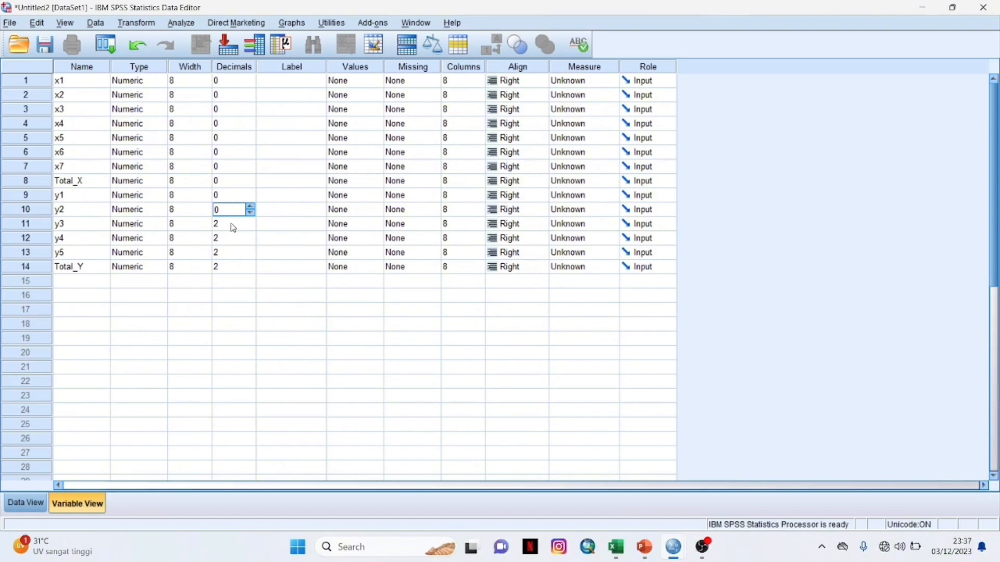
click(232, 224)
double_click(232, 224)
text(0)
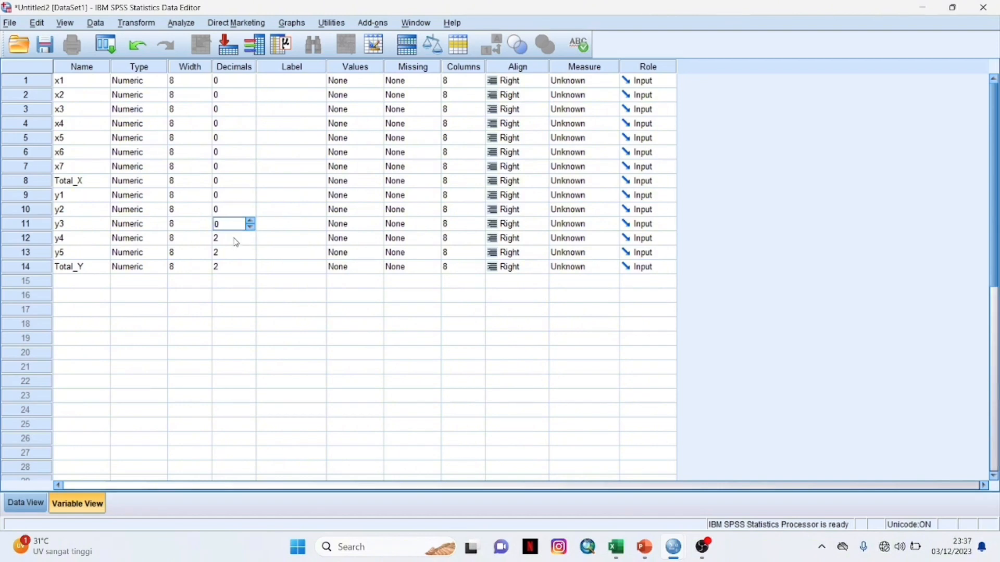
click(235, 238)
double_click(235, 238)
text(0)
click(230, 252)
double_click(230, 252)
text(0)
click(230, 266)
double_click(230, 266)
text(0)
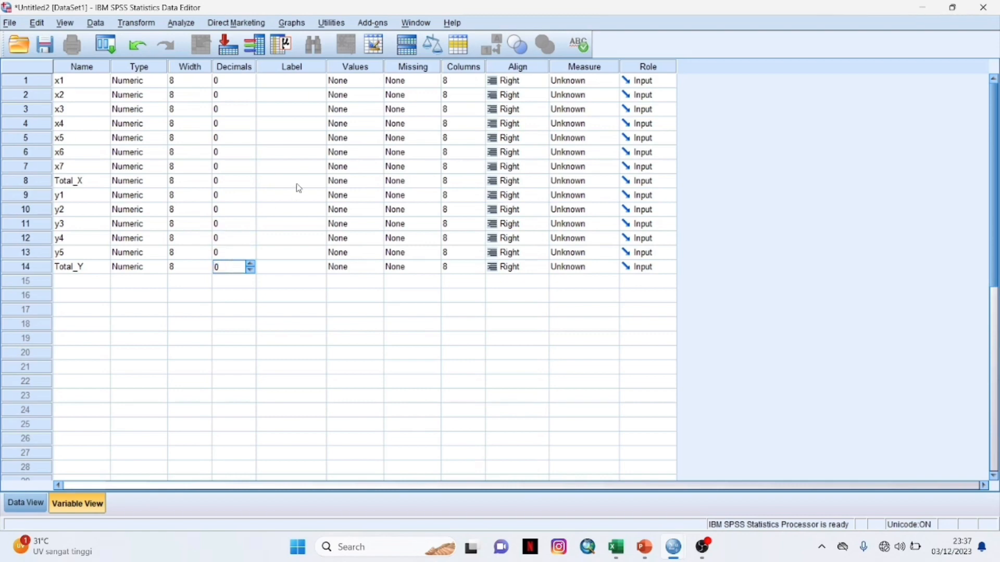
Step: Label variables x1 and x2 as "Teknologi"
click(293, 82)
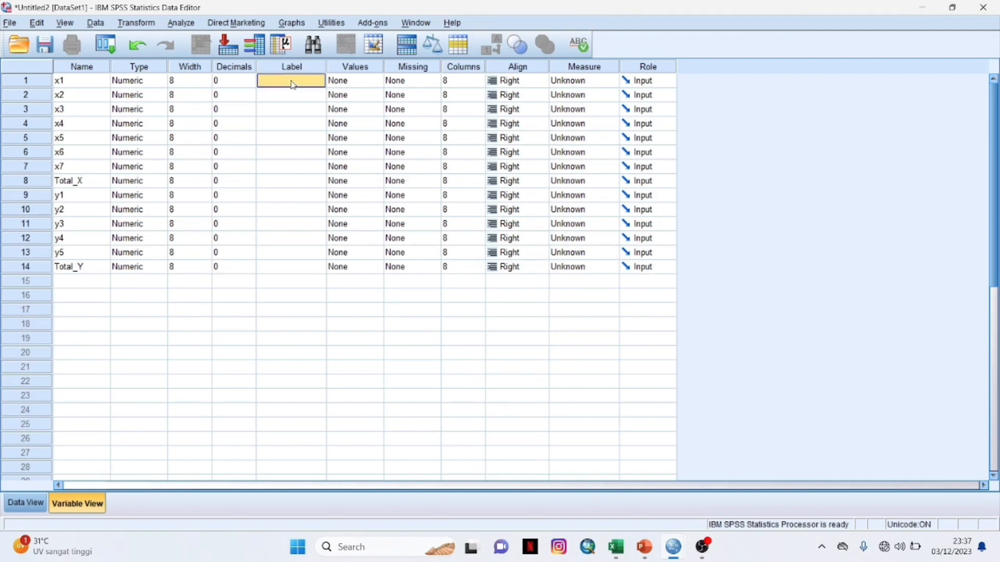
text(Teknologi)
drag(302, 81, 255, 79)
key(ctrl+c)
click(262, 95)
key(ctrl+v)
Step: Give variables x3 through x7 the same "Teknologi" label
click(267, 111)
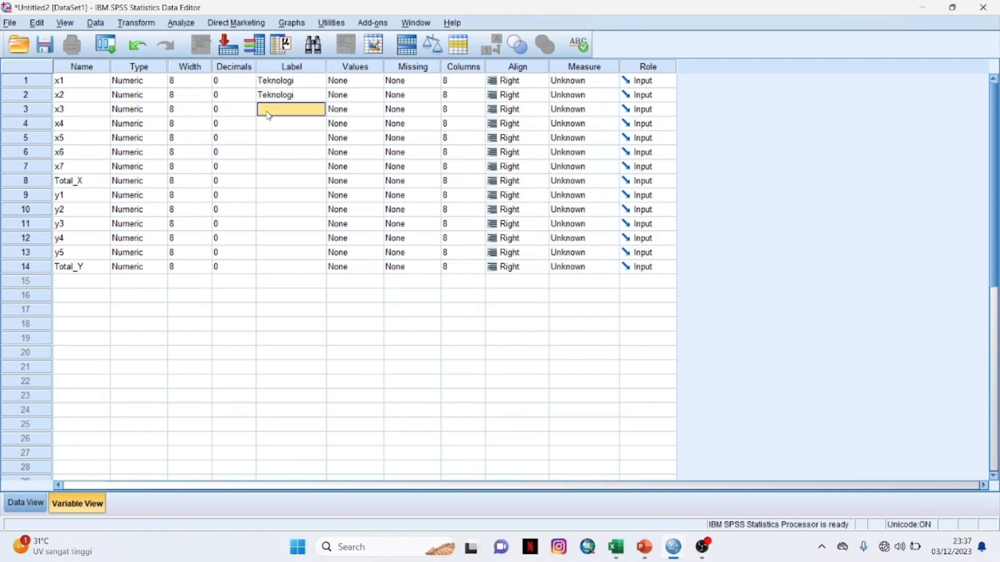
key(ctrl+v)
click(273, 125)
key(ctrl+v)
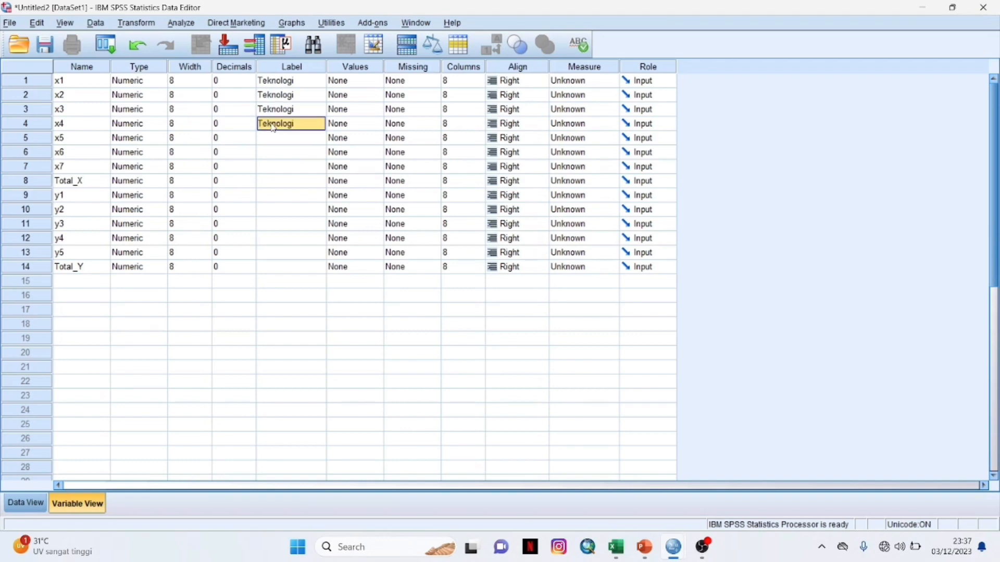
click(278, 140)
key(ctrl+v)
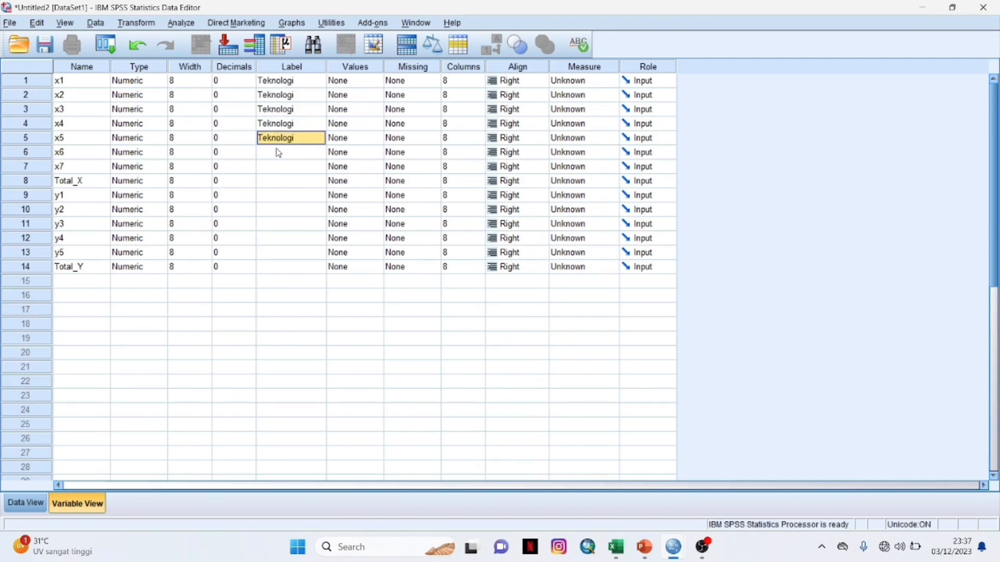
click(279, 153)
key(ctrl+v)
click(276, 168)
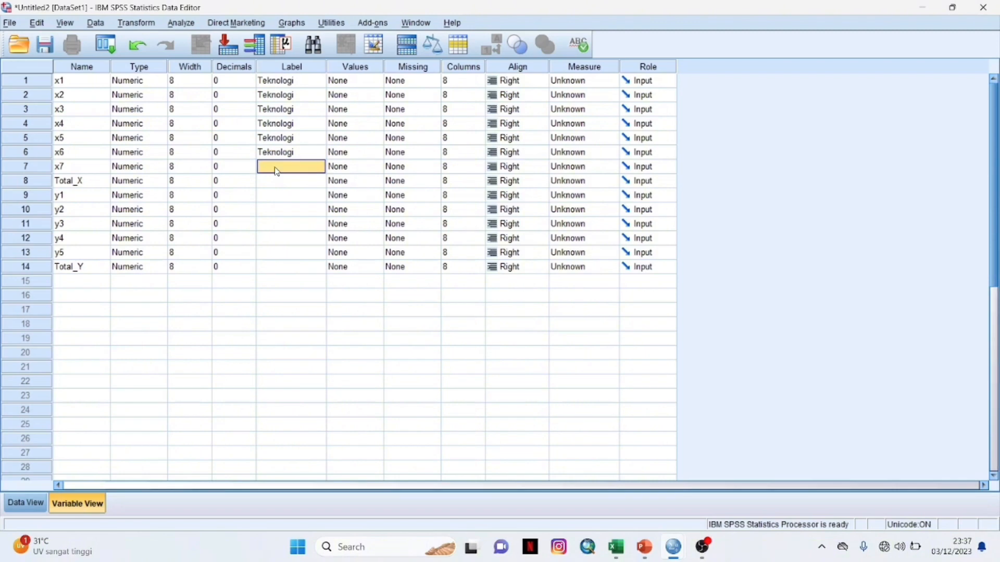
key(ctrl+v)
Step: Label the Total_X variable as "Total perntanyaan x"
click(277, 184)
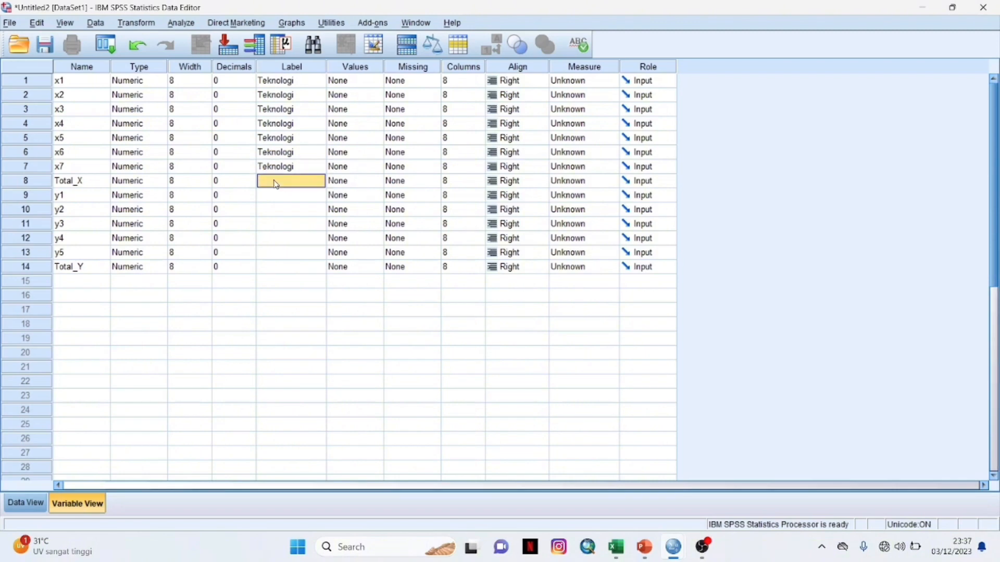
text(Total)
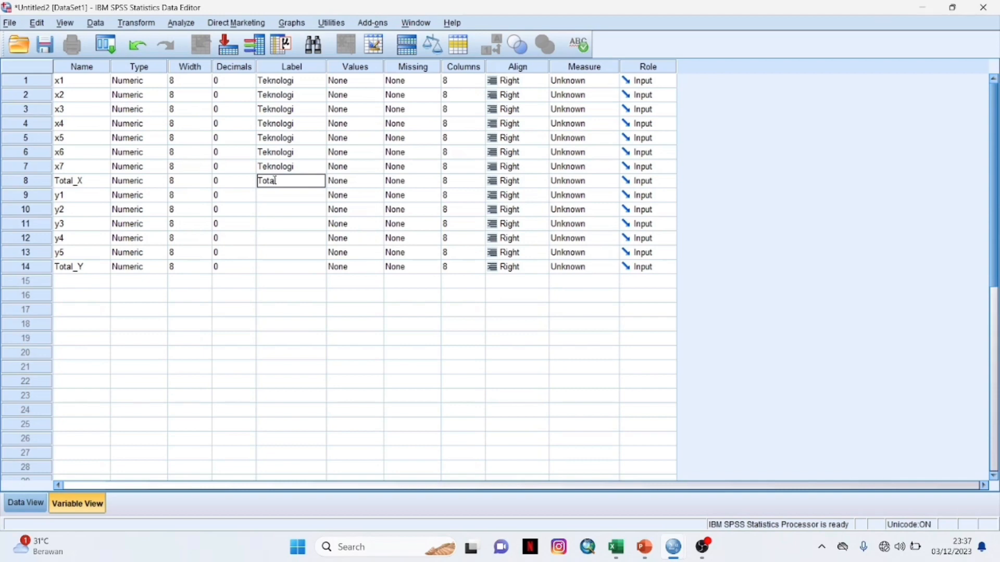
text( pernya)
key(BackSpace)
key(BackSpace)
text(tanyaan x)
key(Return)
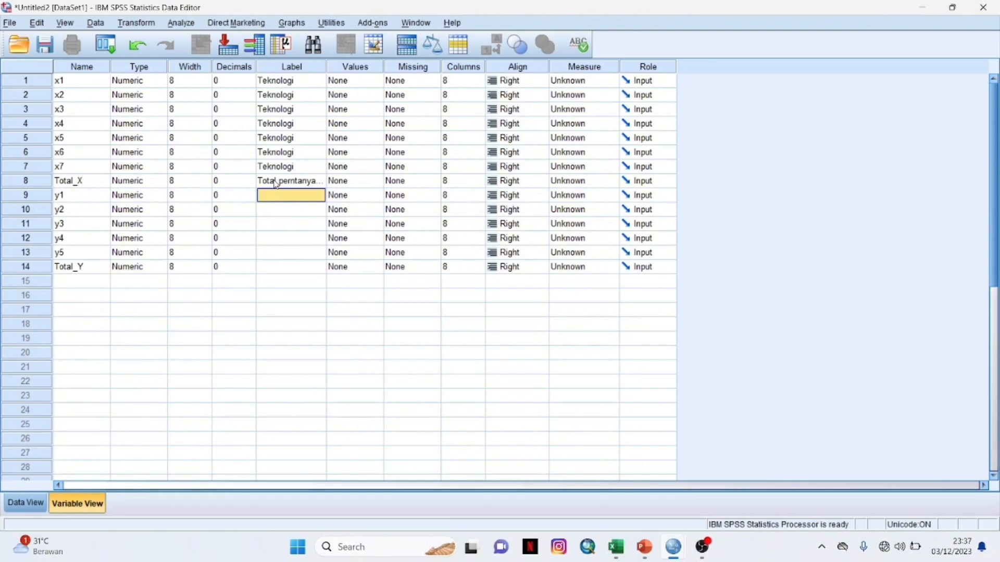
Step: Label variable y1 as "Bisnis pemasaran digital"
text(B)
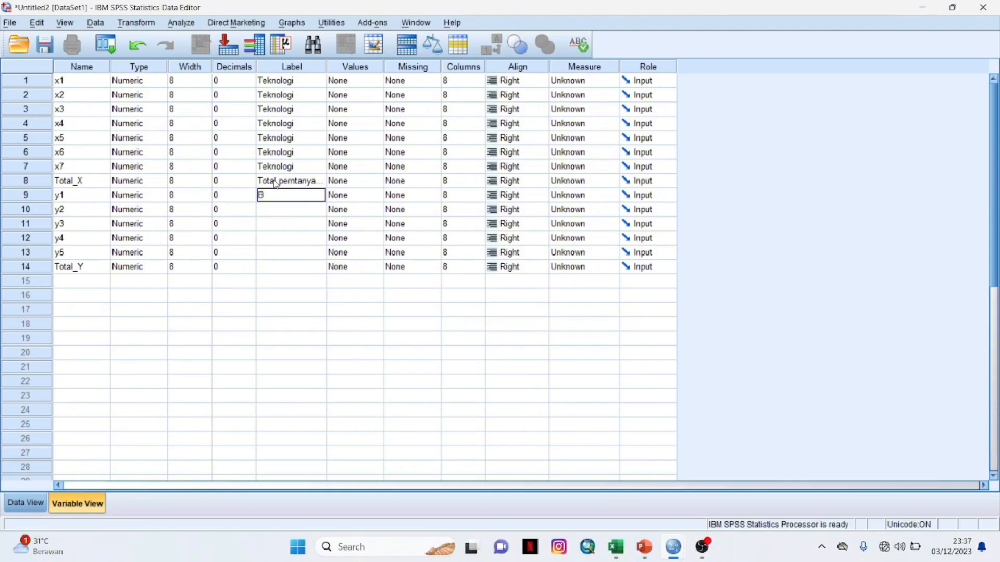
text(isnis)
text( pemasara)
text(n digi)
text(tal)
Step: Copy the label of y1 to variables y2 through y5
double_click(289, 194)
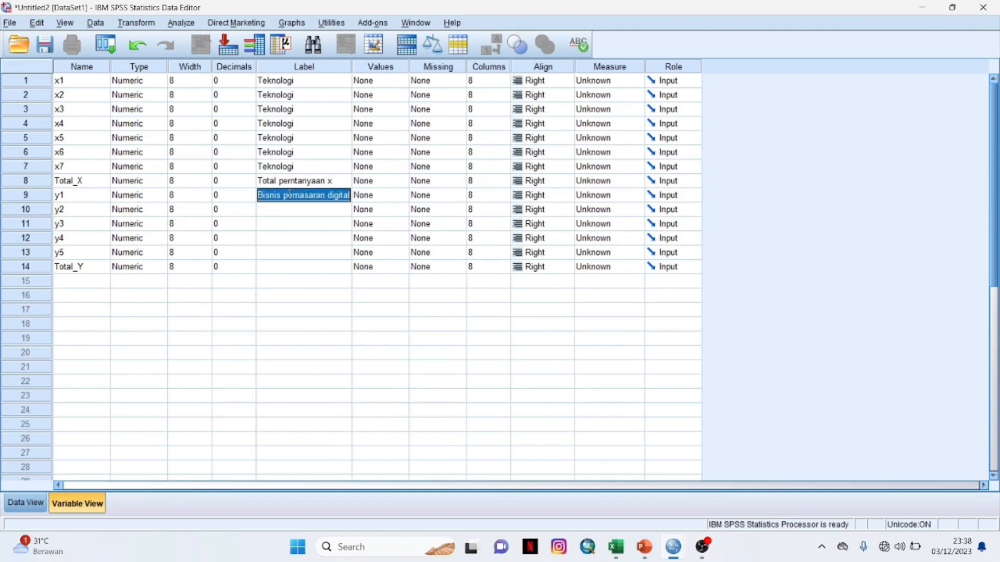
click(290, 210)
key(ctrl+v)
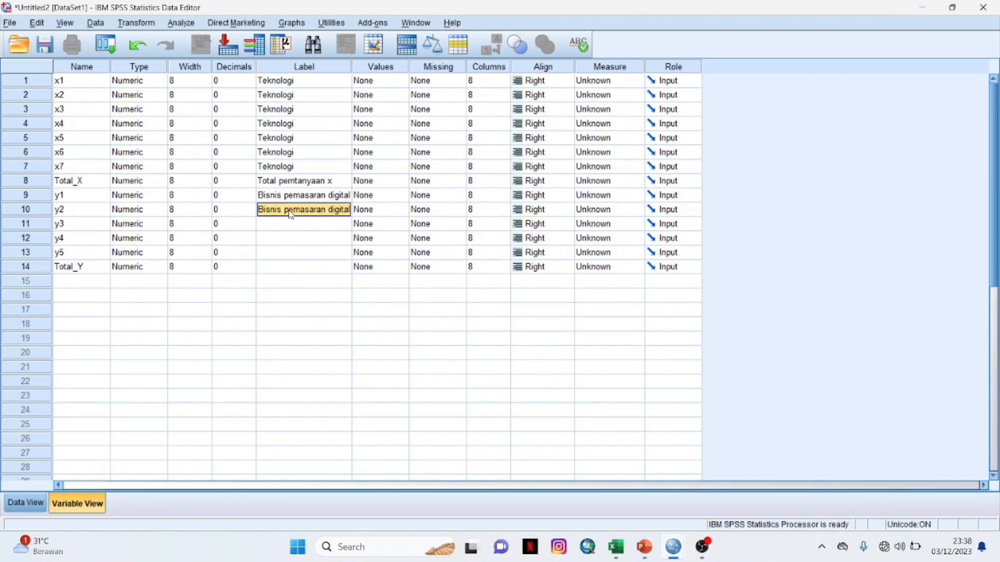
click(292, 225)
key(ctrl+v)
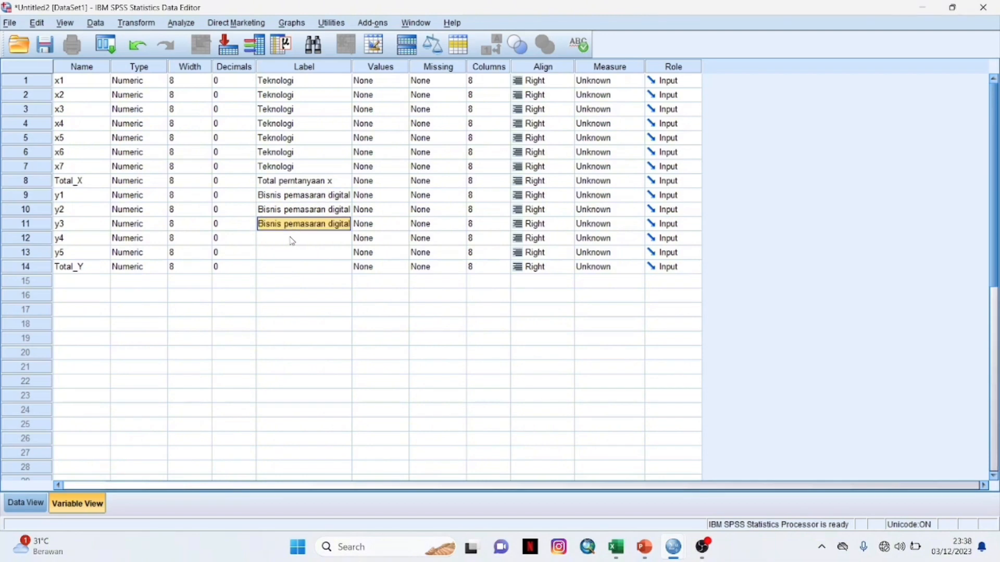
click(292, 239)
key(ctrl+v)
click(292, 259)
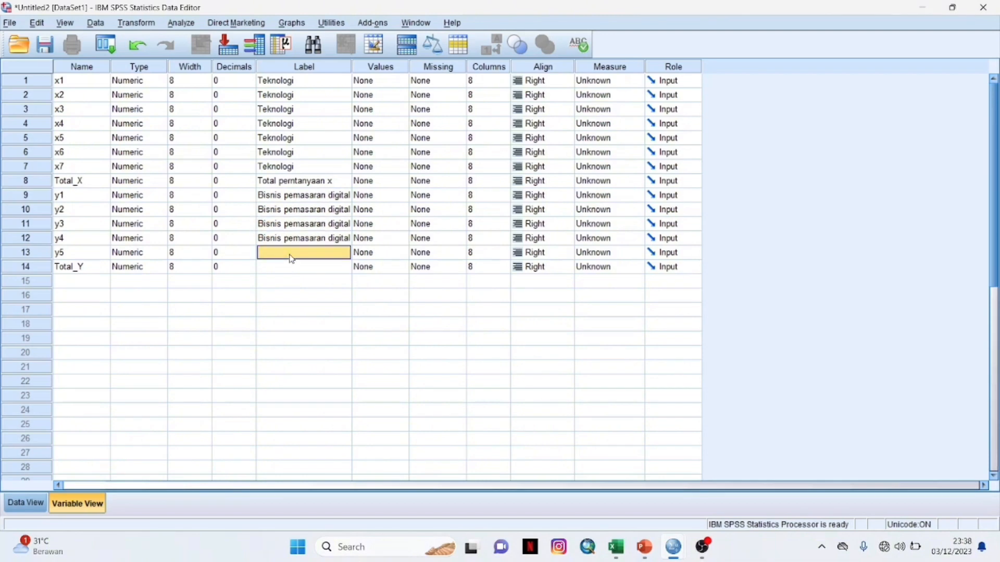
key(ctrl+v)
Step: Label the Total_Y variable as "Total pertanyaan Y"
click(291, 271)
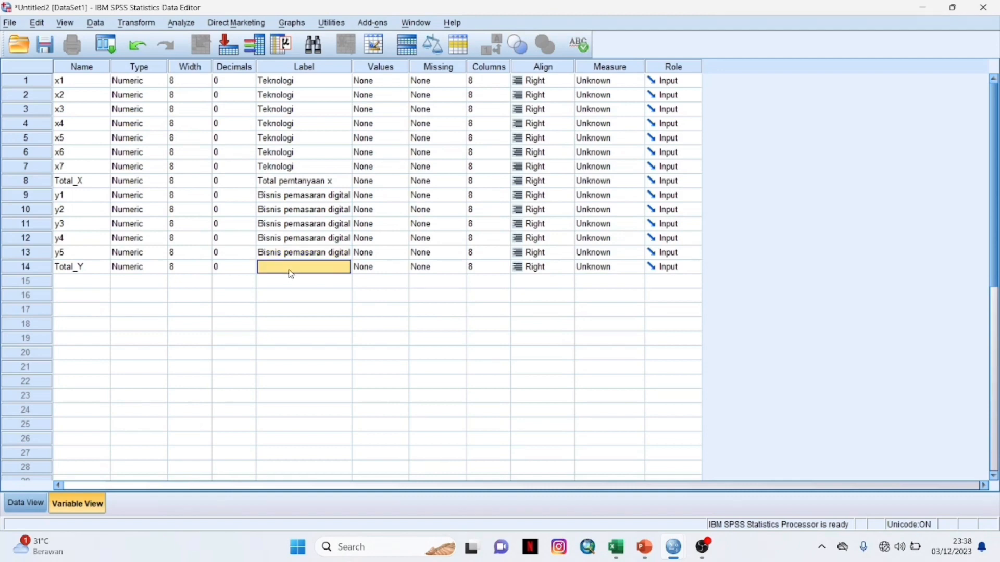
text(Tota)
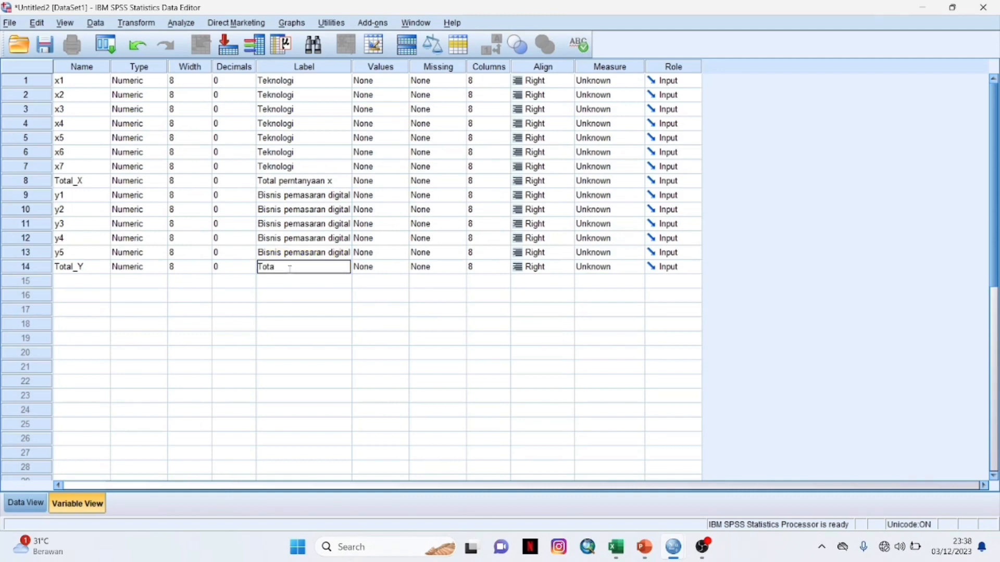
text(l pertanyaan Y)
Step: Add value labels 5 = "sangat setuju" and 4 = "setuju" for variable x1
click(433, 85)
click(385, 86)
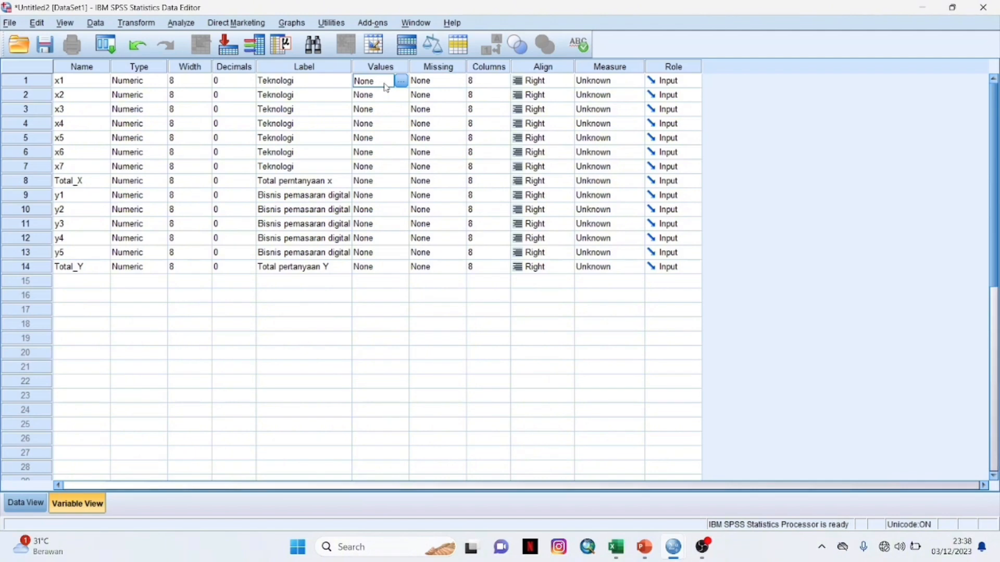
click(402, 82)
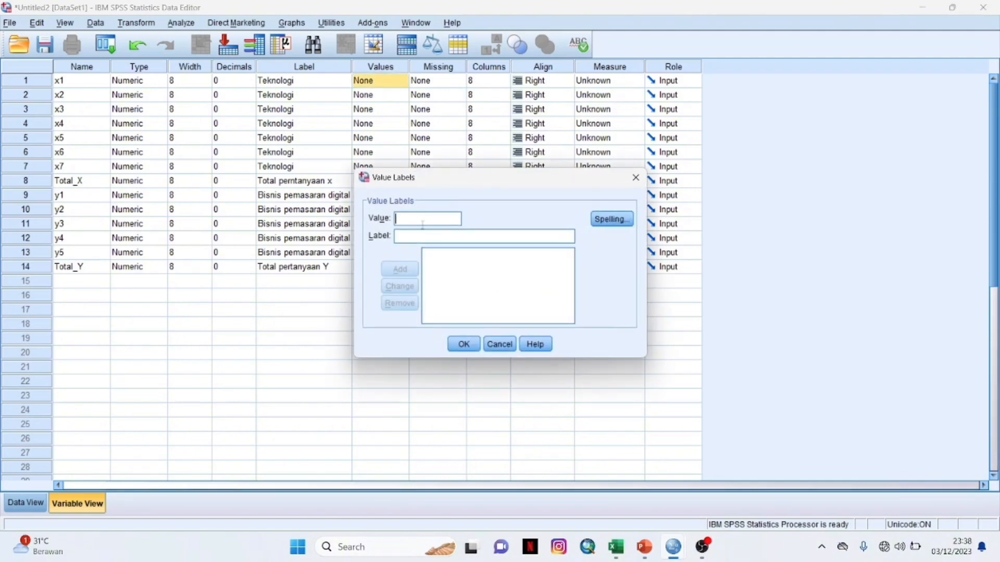
text(5)
click(417, 238)
text(sangat setuju)
click(404, 265)
text(4)
click(403, 238)
text(setuju)
key(Return)
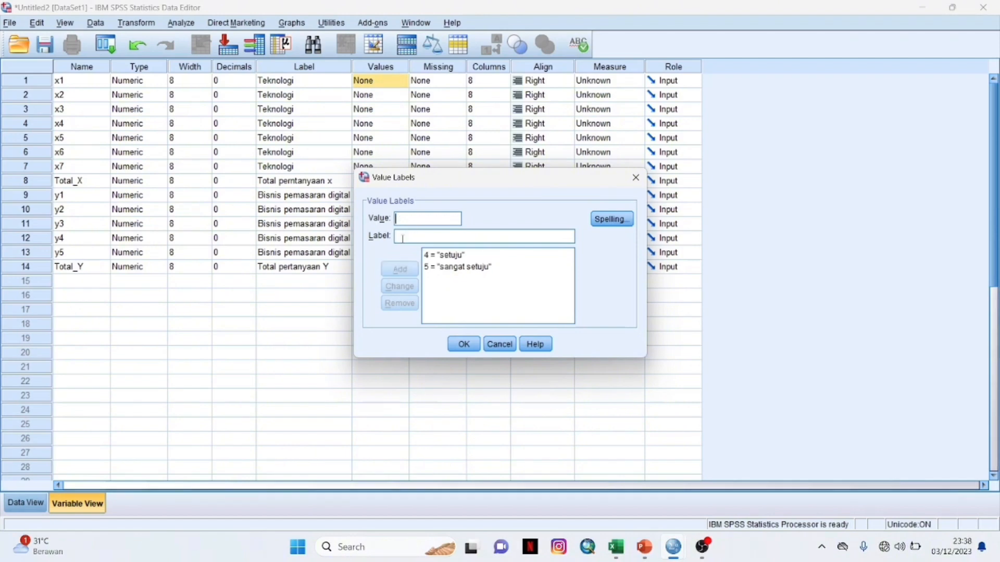
Step: Add value labels 3 = "kurang setuju" and 2 = "tidak setuju" for variable x1
text(3)
click(402, 239)
text(kur)
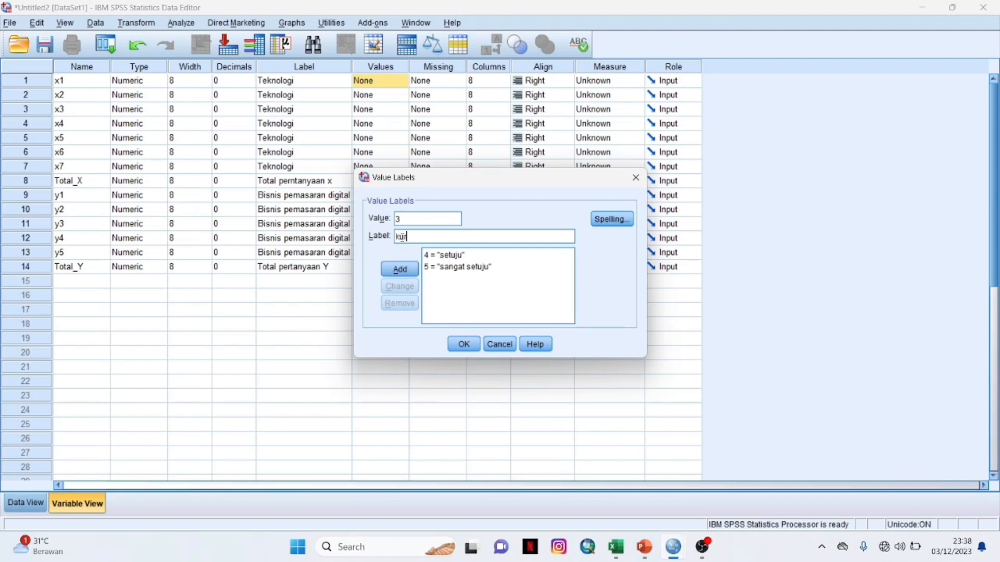
text(ang setuju)
key(Return)
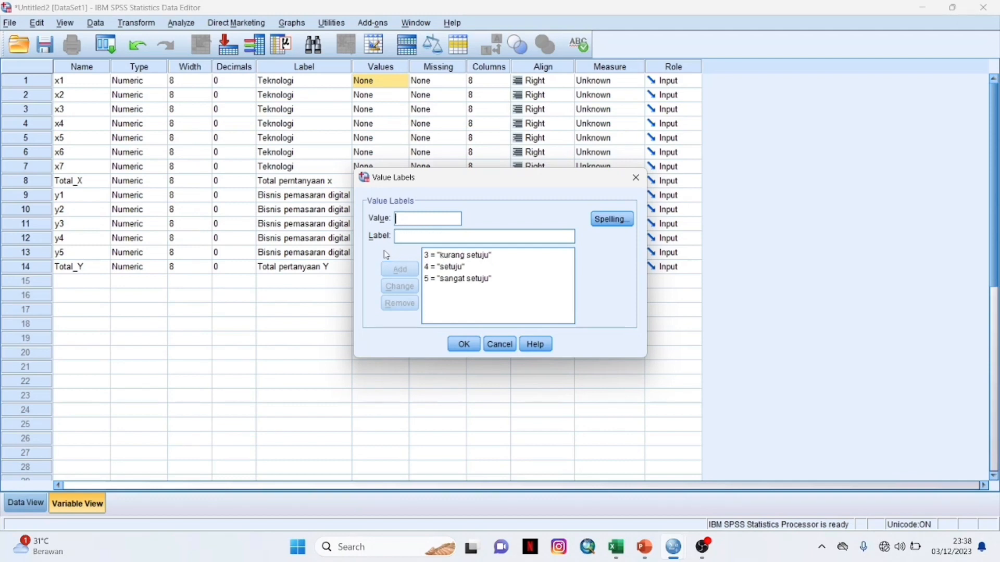
text(2)
click(405, 237)
text(tidak setuju)
click(405, 269)
Step: Add value label 1 = "sangat tidak setuju" for x1 and copy its full set of value labels to x2 through Total_Y
click(409, 221)
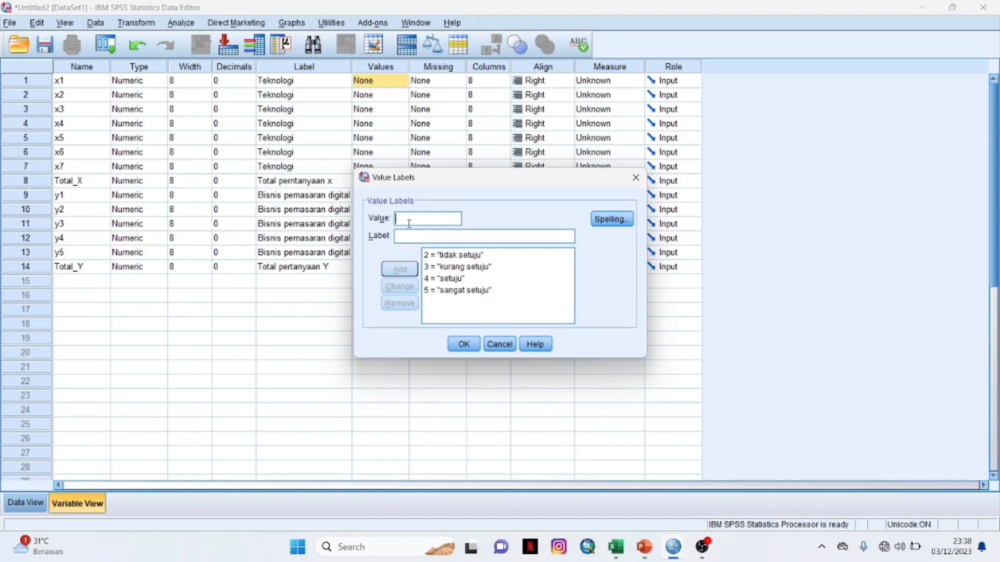
text(1)
text(sangat tidak setuju)
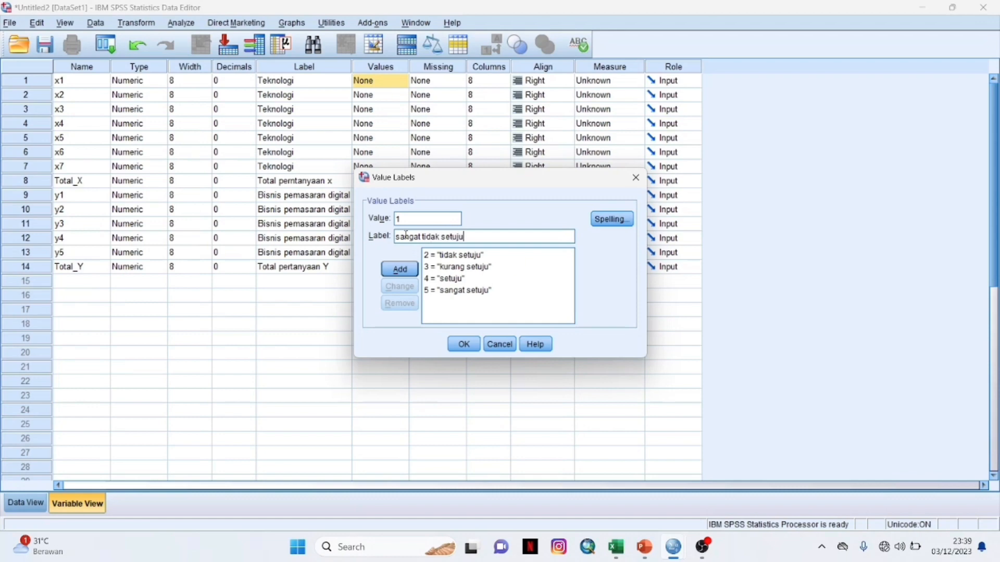
click(398, 270)
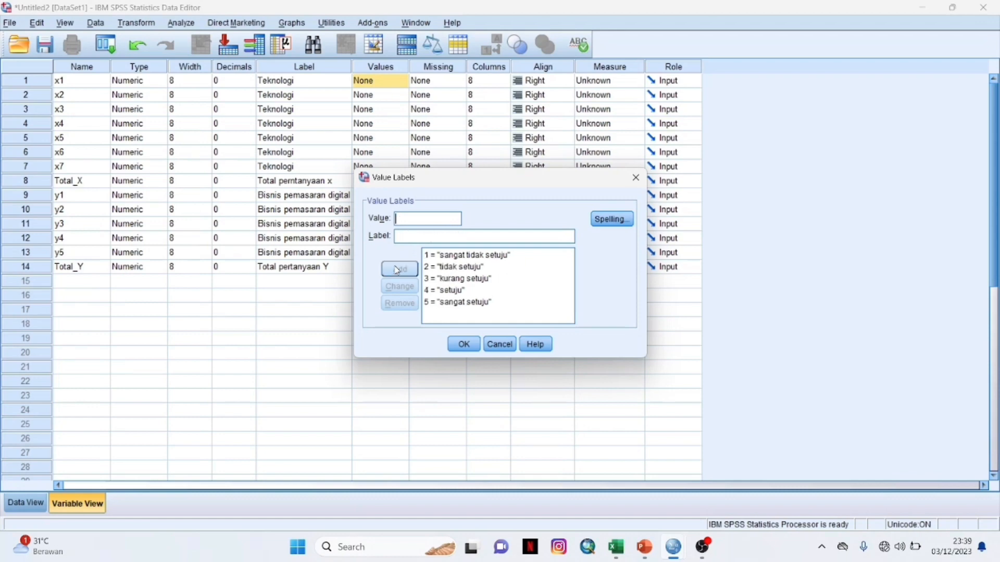
click(463, 344)
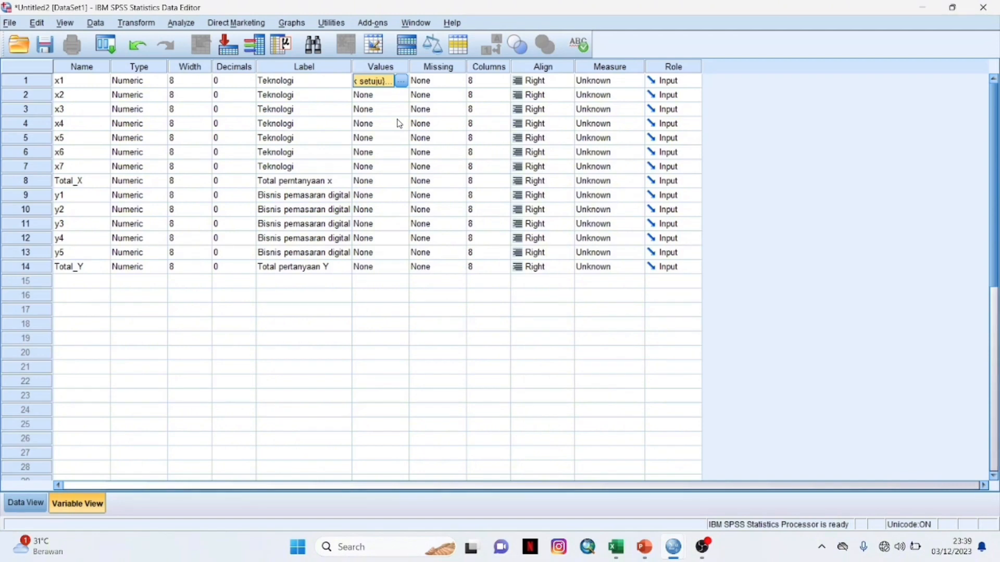
drag(392, 95, 376, 273)
key(ctrl+v)
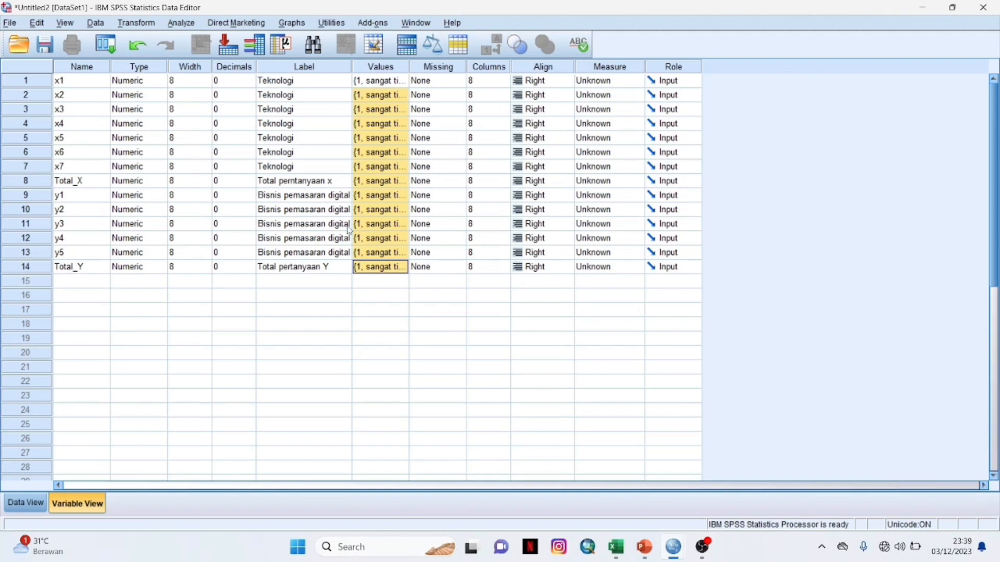
Step: Show the empty data sheet, then switch to the "exel spss" workbook in Excel and go to the start of the response data
click(25, 503)
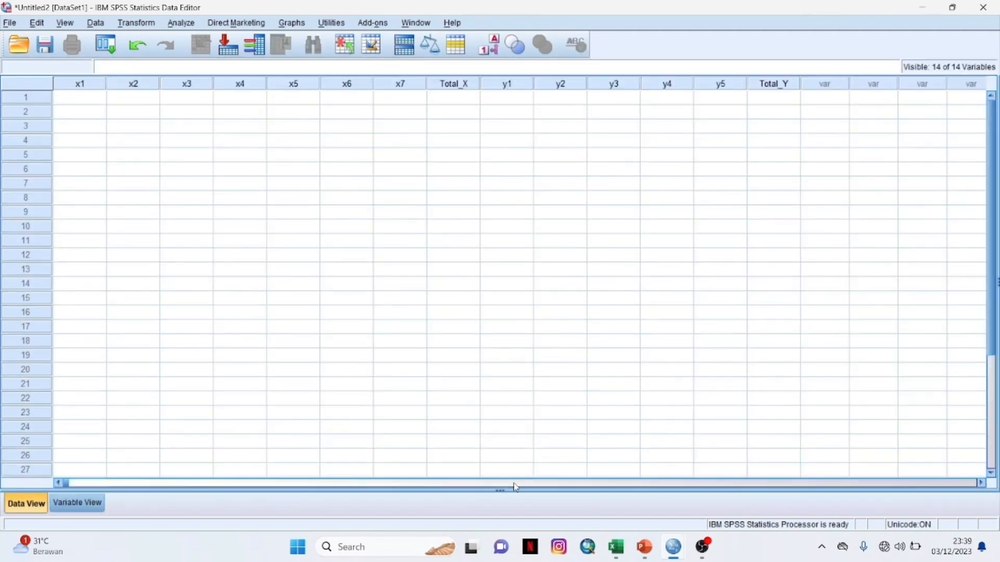
click(617, 547)
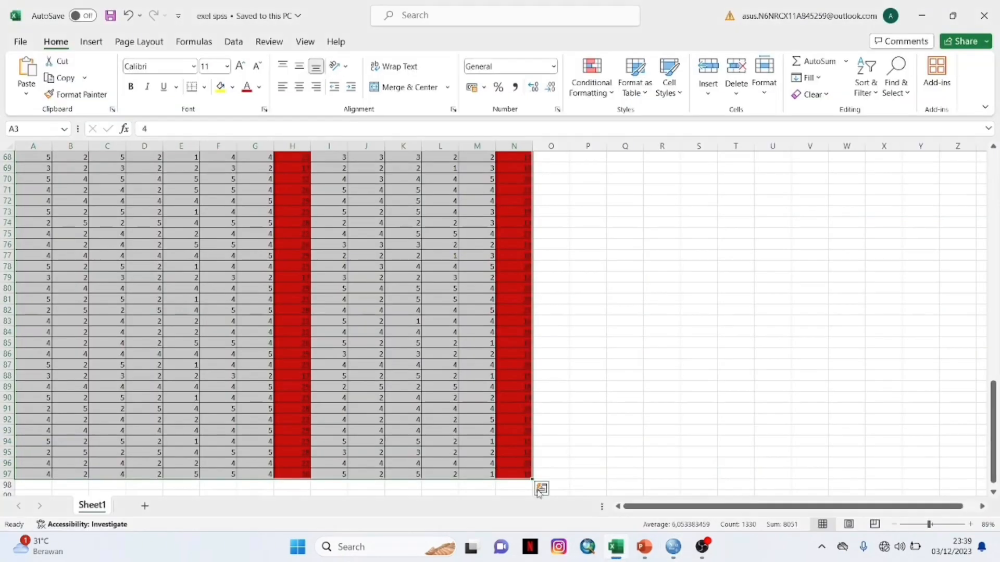
click(367, 299)
scroll(229, 256, up, 20)
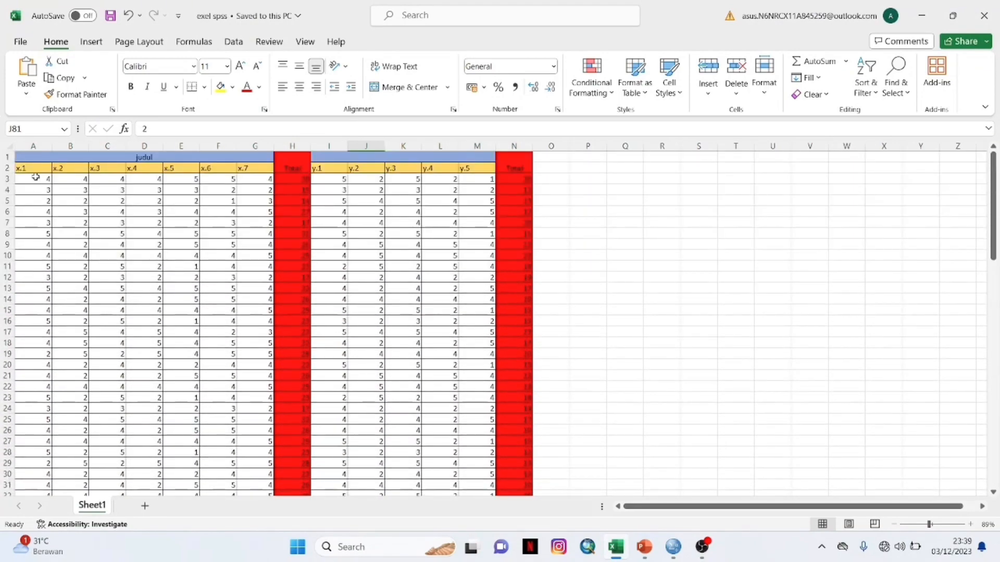
click(36, 178)
drag(35, 177, 172, 264)
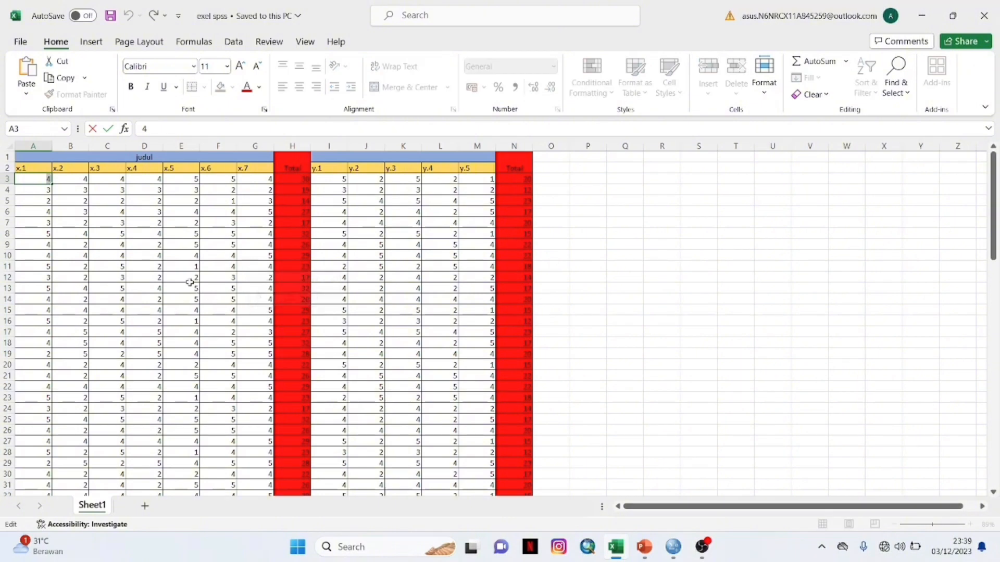
click(69, 213)
double_click(42, 181)
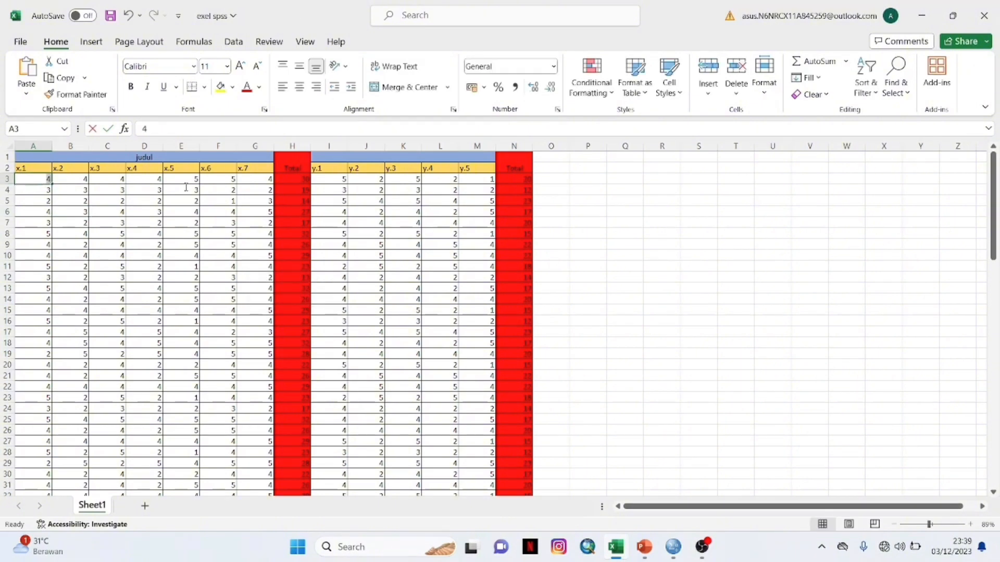
click(100, 190)
Step: Copy the responses in cells A3:N97 and paste them into the Untitled2 dataset in SPSS, starting at case 1 of x1
drag(35, 180, 528, 463)
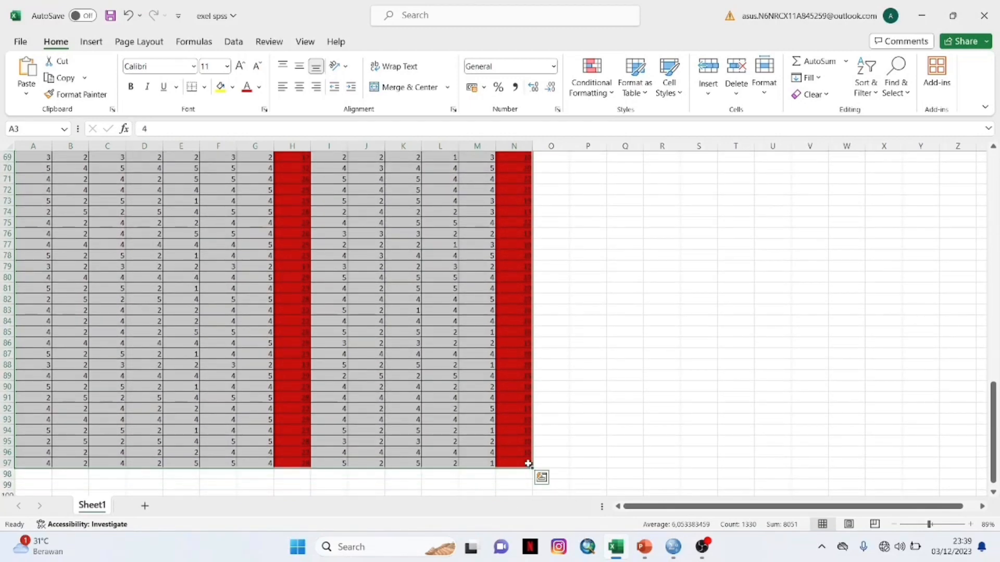
key(ctrl+c)
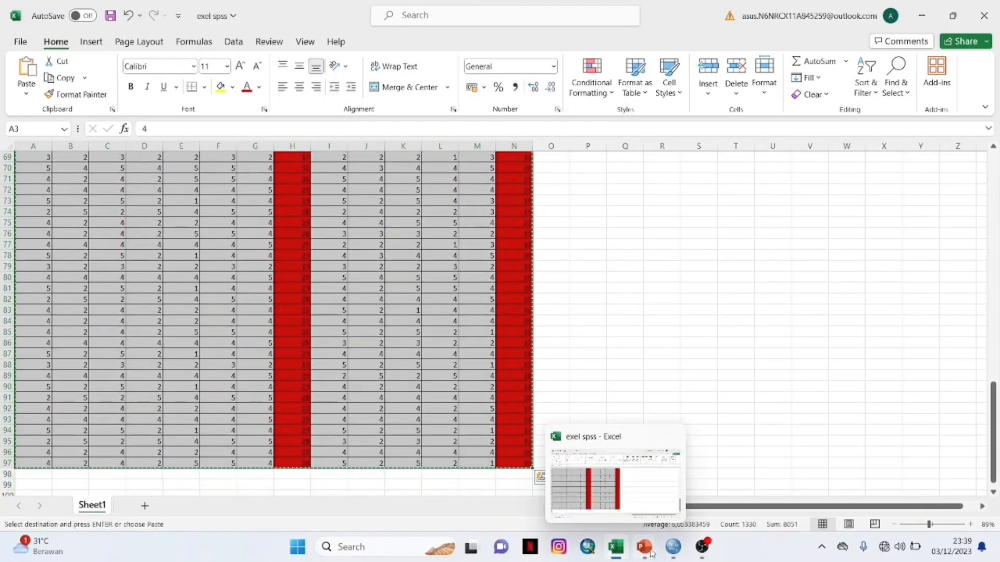
mouse_move(673, 546)
mouse_move(651, 498)
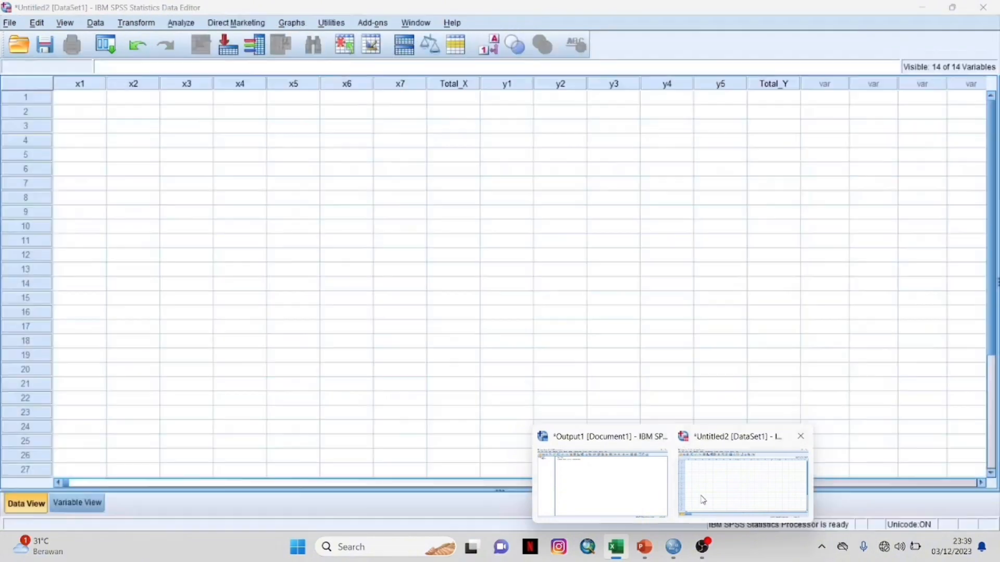
click(702, 499)
click(103, 102)
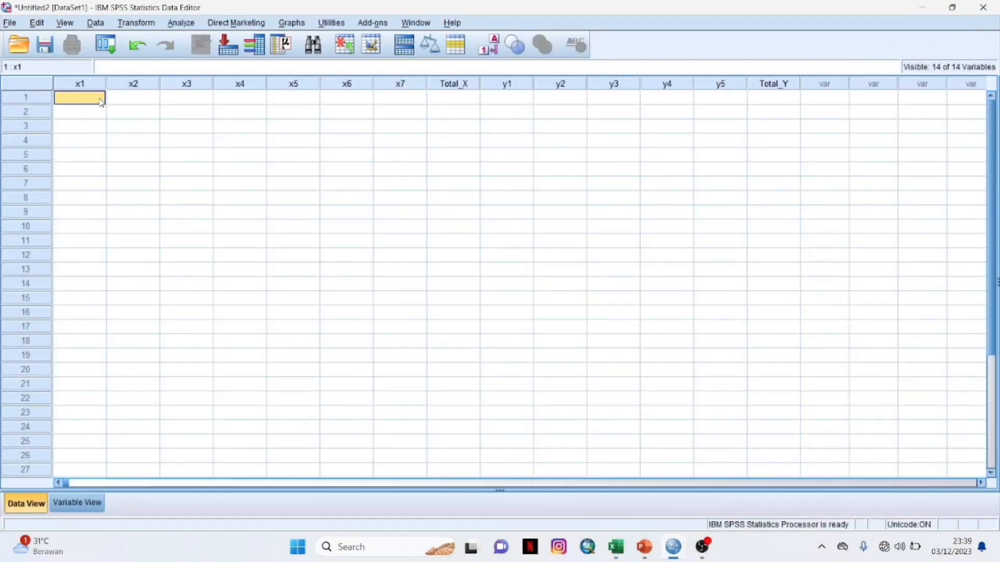
key(ctrl+v)
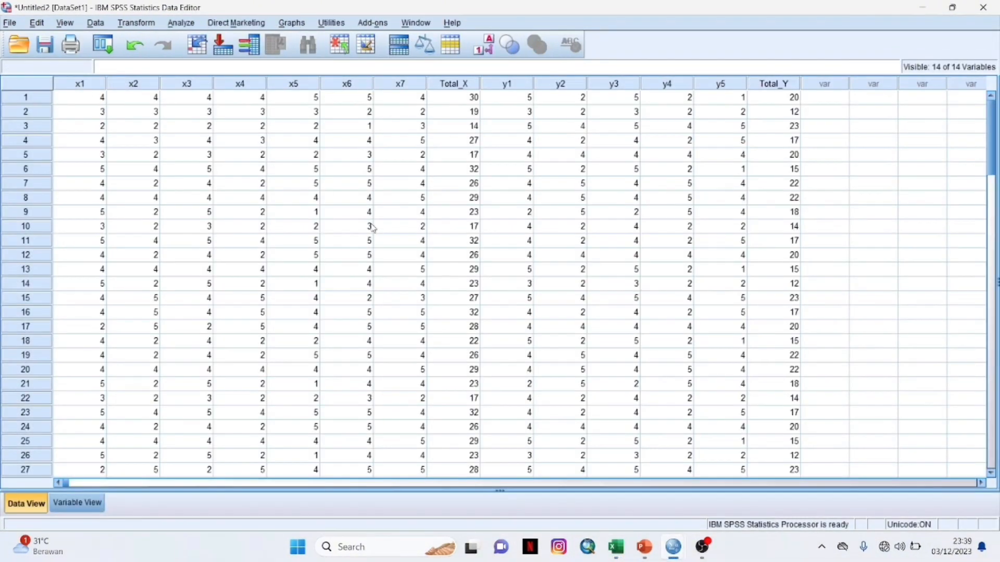
Step: Set up a linear regression with Total_Y as the dependent variable and Total_X as the independent variable
scroll(373, 227, down, 4)
scroll(373, 227, down, 20)
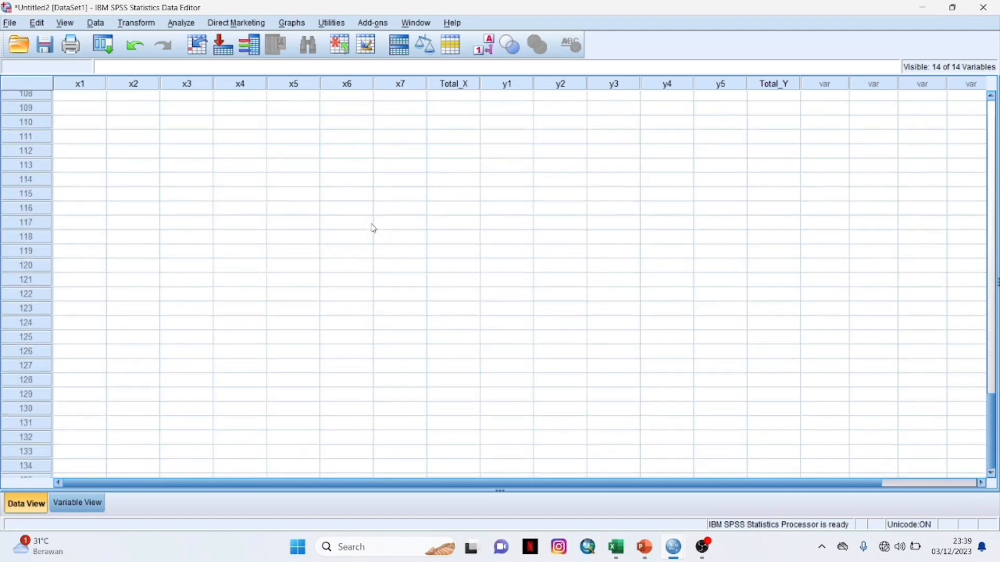
scroll(373, 227, up, 4)
scroll(373, 228, up, 20)
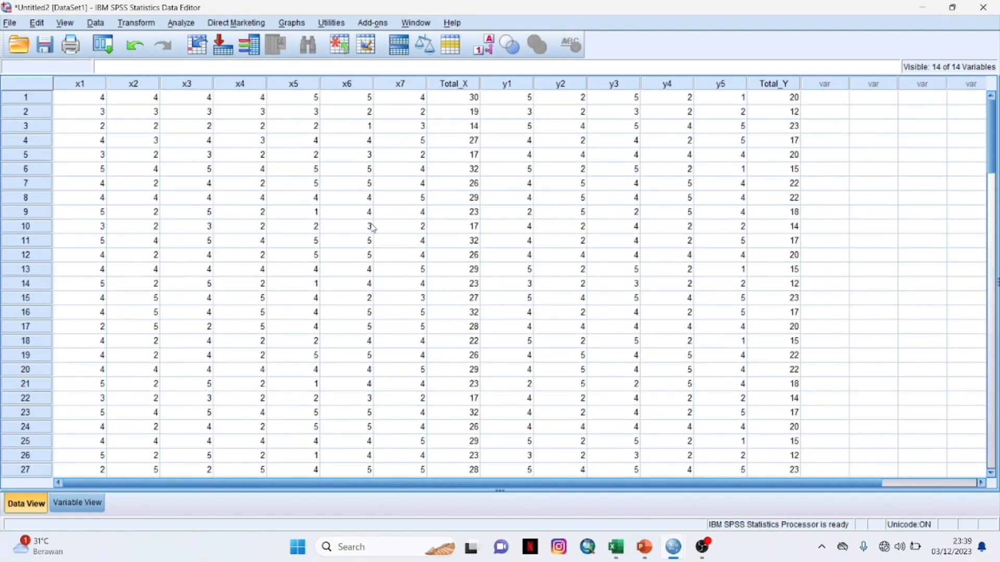
scroll(373, 228, down, 13)
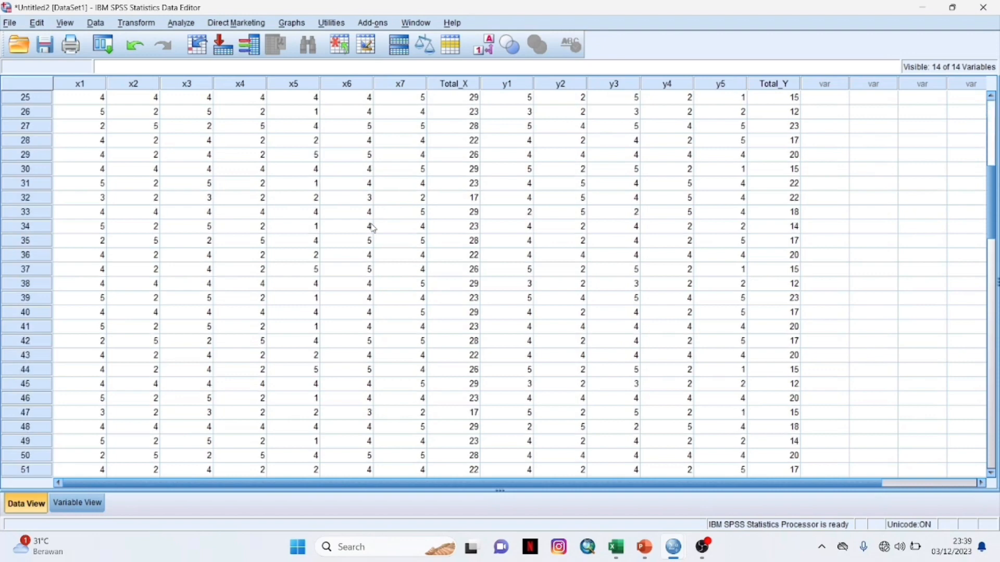
click(176, 26)
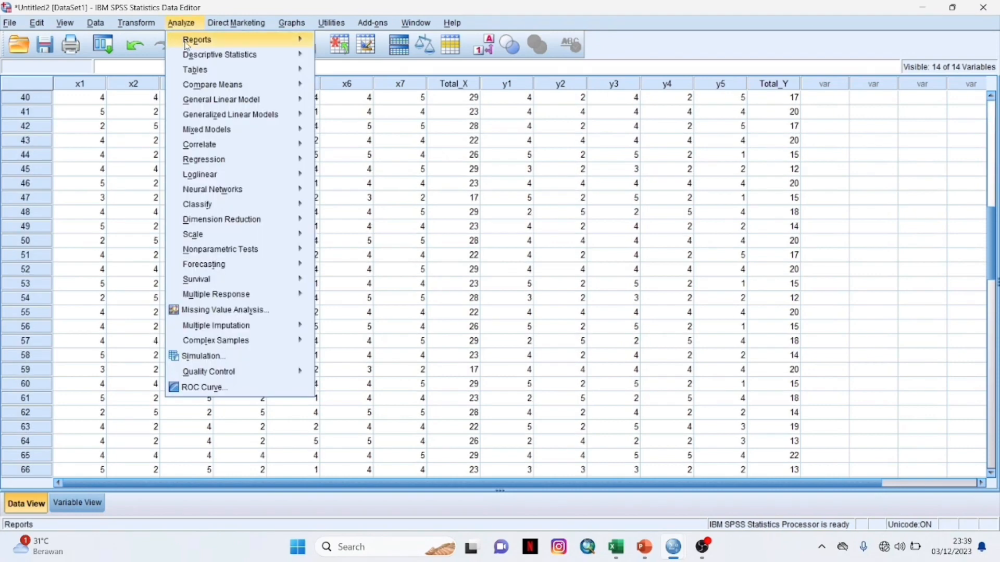
mouse_move(223, 146)
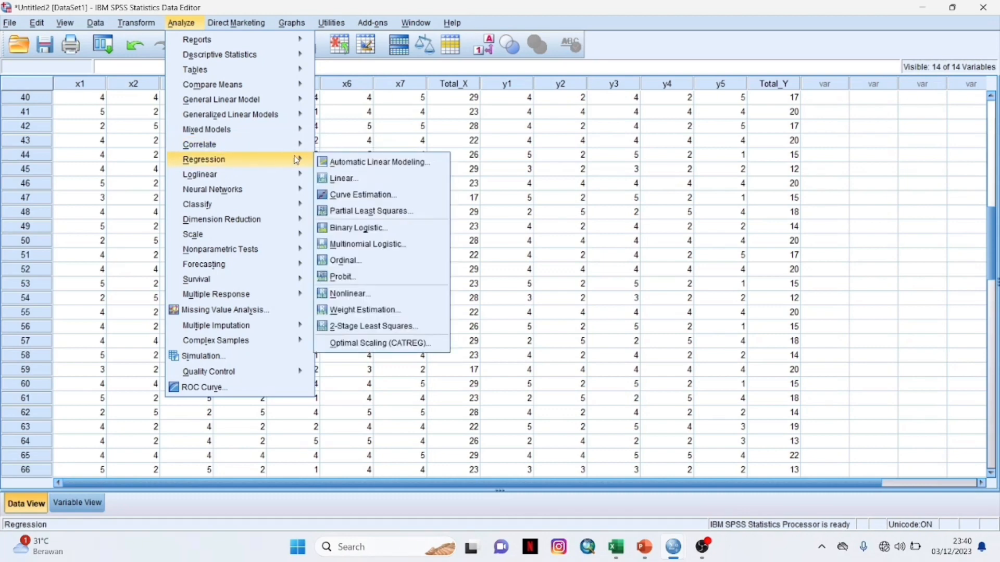
click(363, 180)
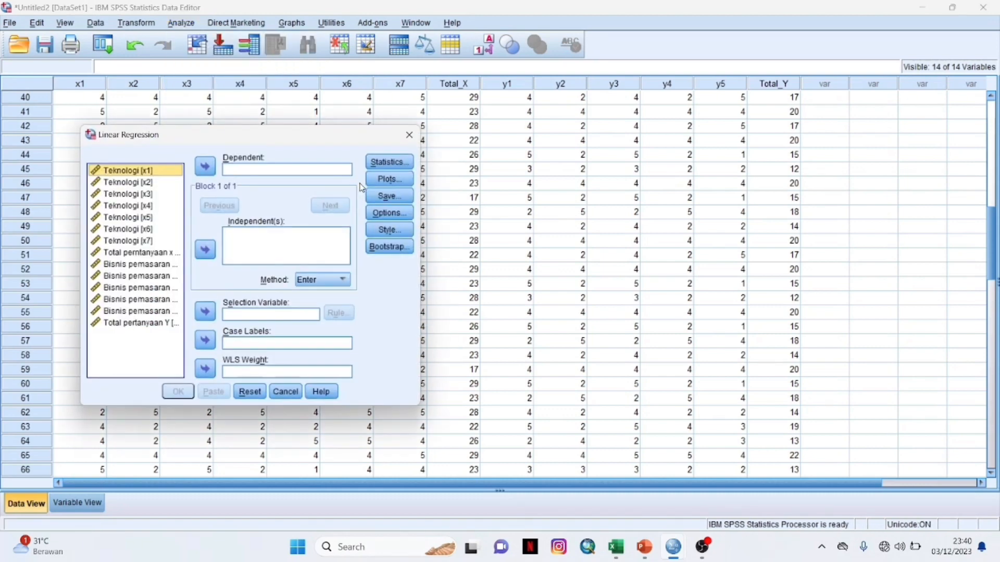
click(141, 252)
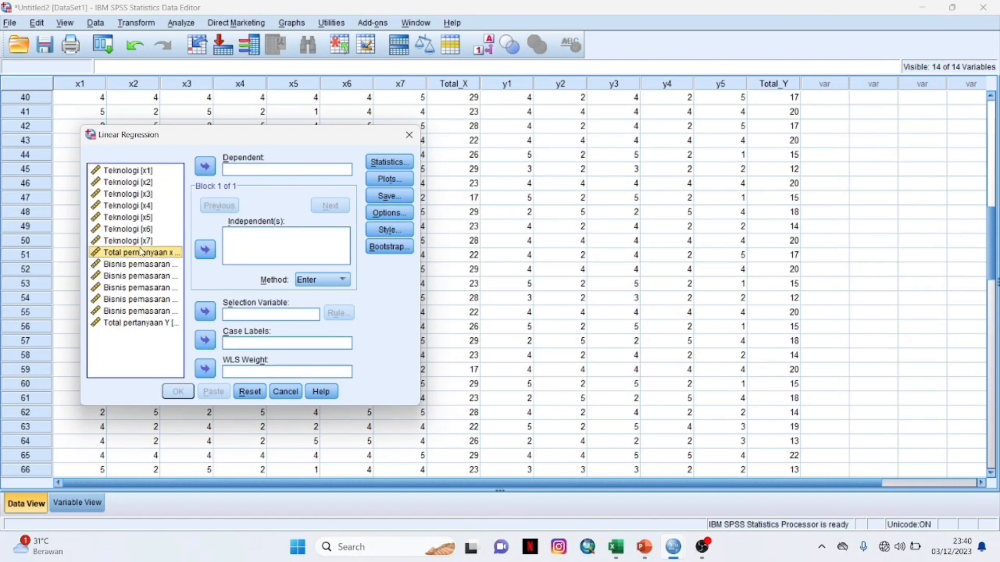
click(206, 251)
click(138, 323)
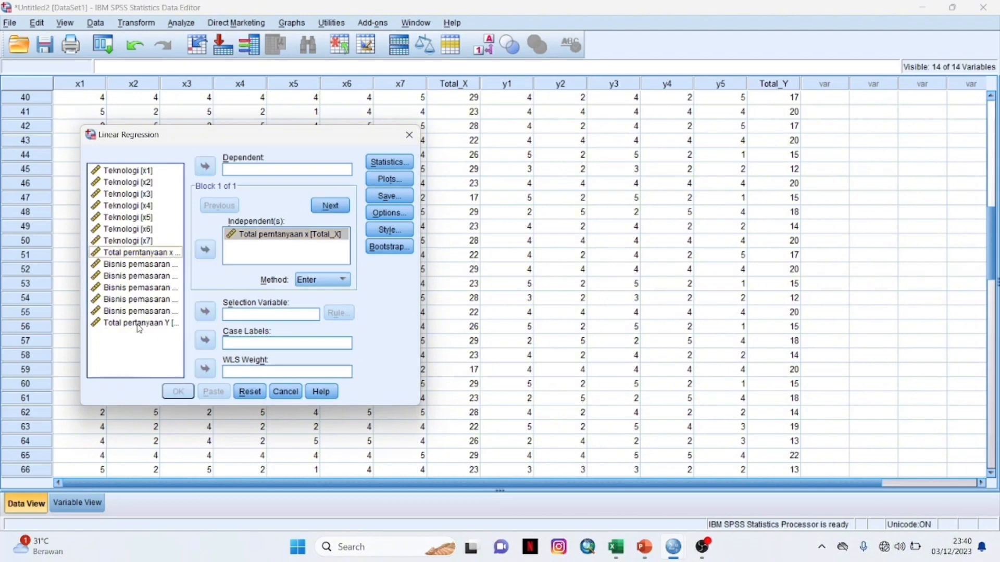
click(207, 173)
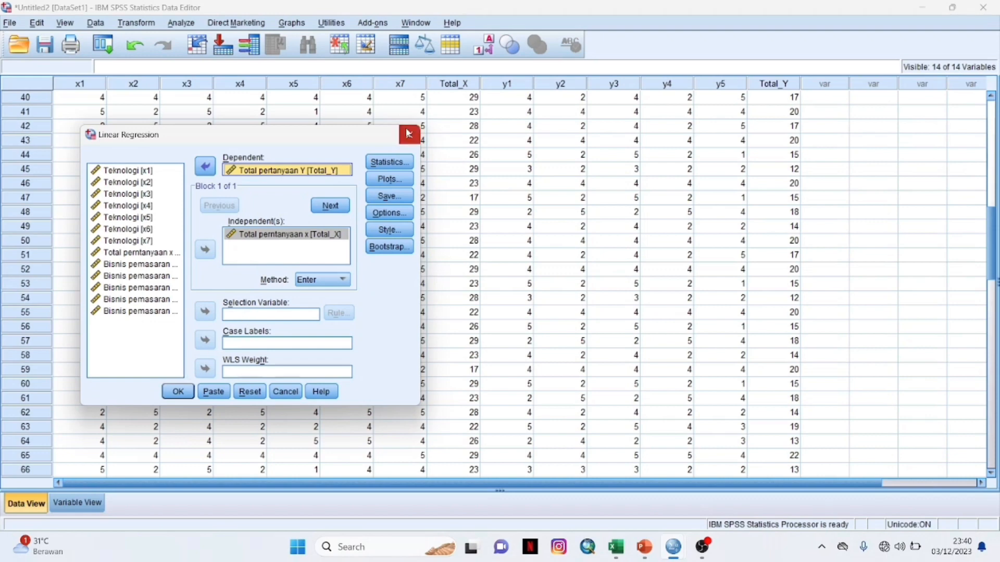
Step: Include R squared change, descriptives, Durbin-Watson and casewise diagnostics in the regression statistics, and run the regression
click(369, 167)
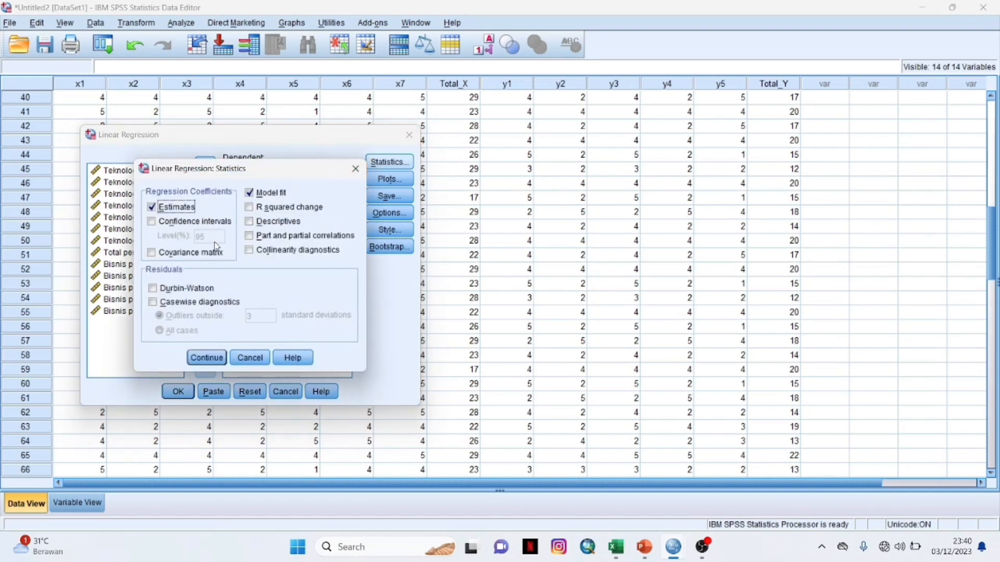
click(249, 208)
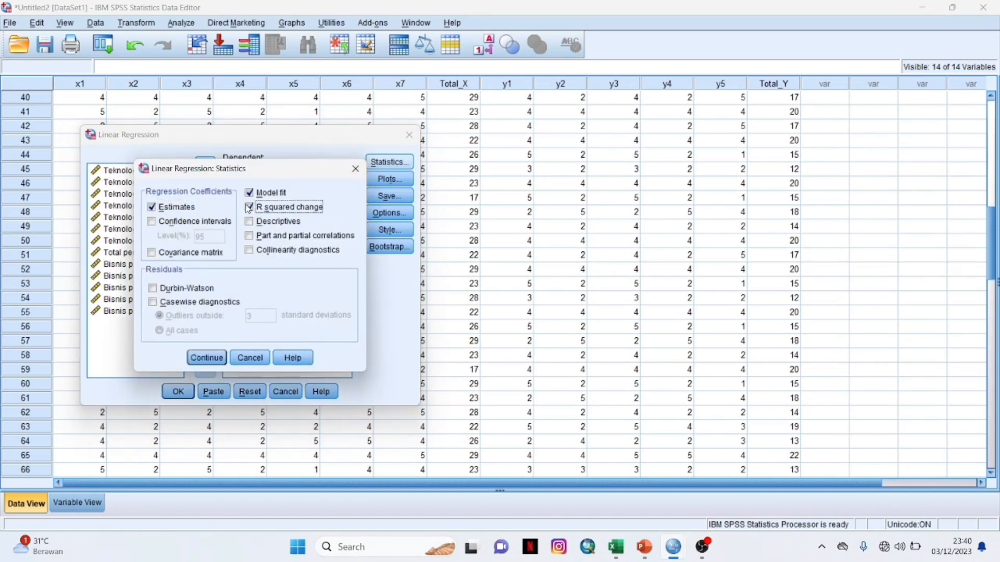
click(249, 221)
click(153, 288)
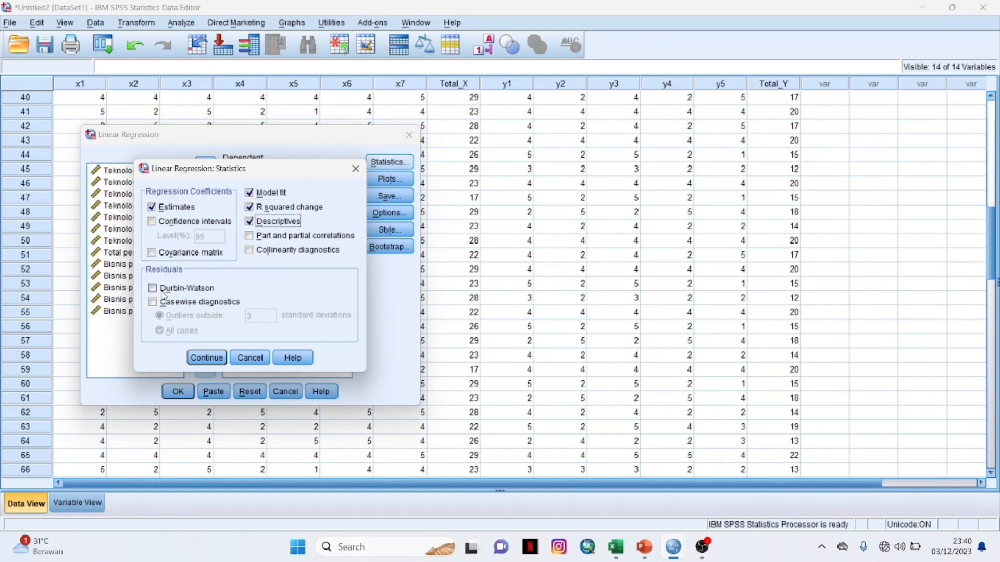
click(157, 302)
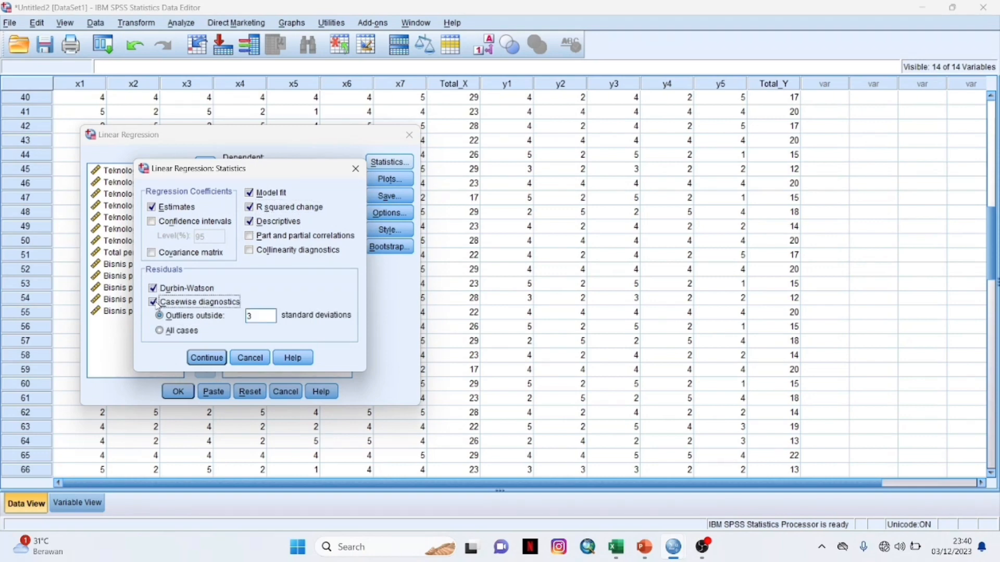
click(202, 358)
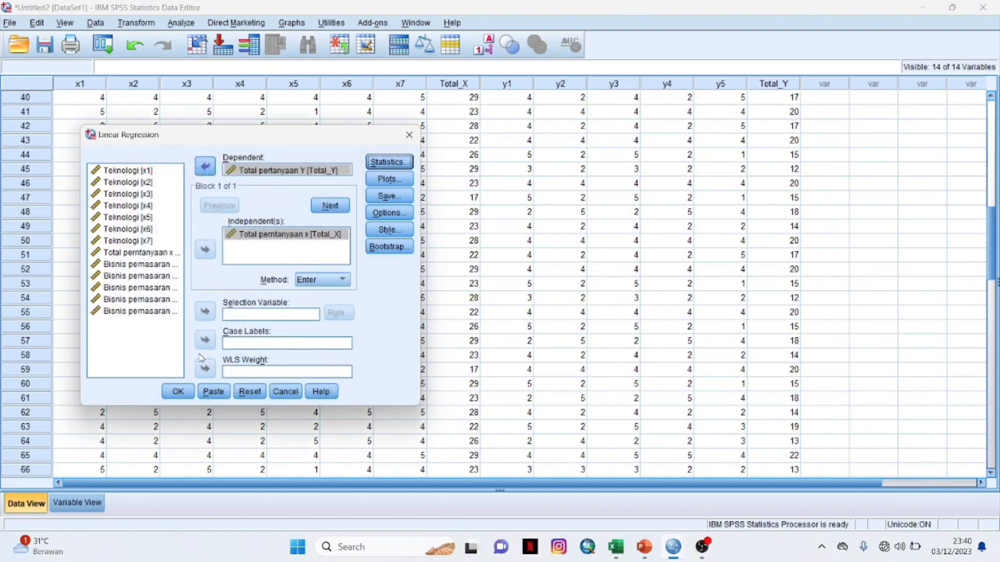
click(178, 391)
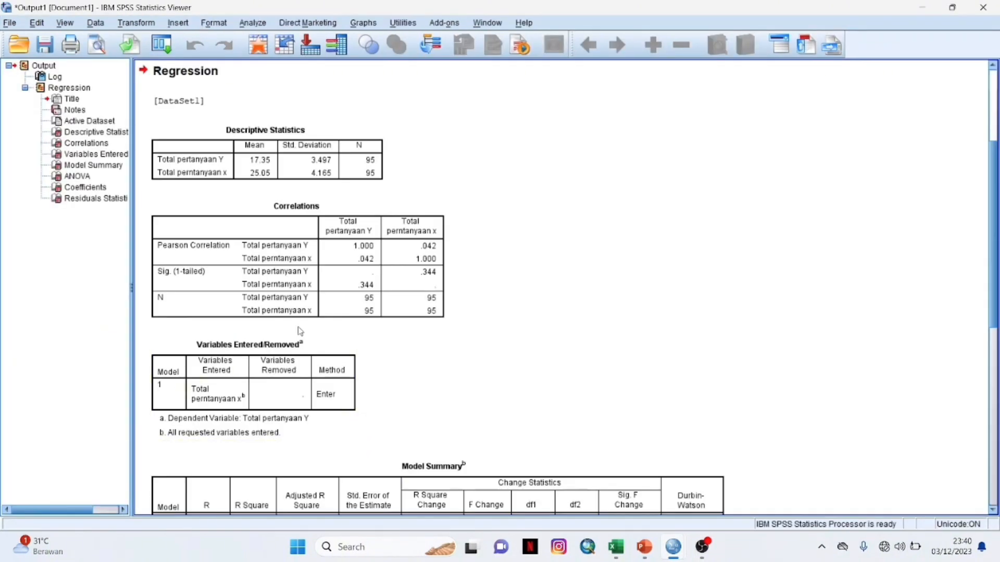
scroll(301, 331, down, 2)
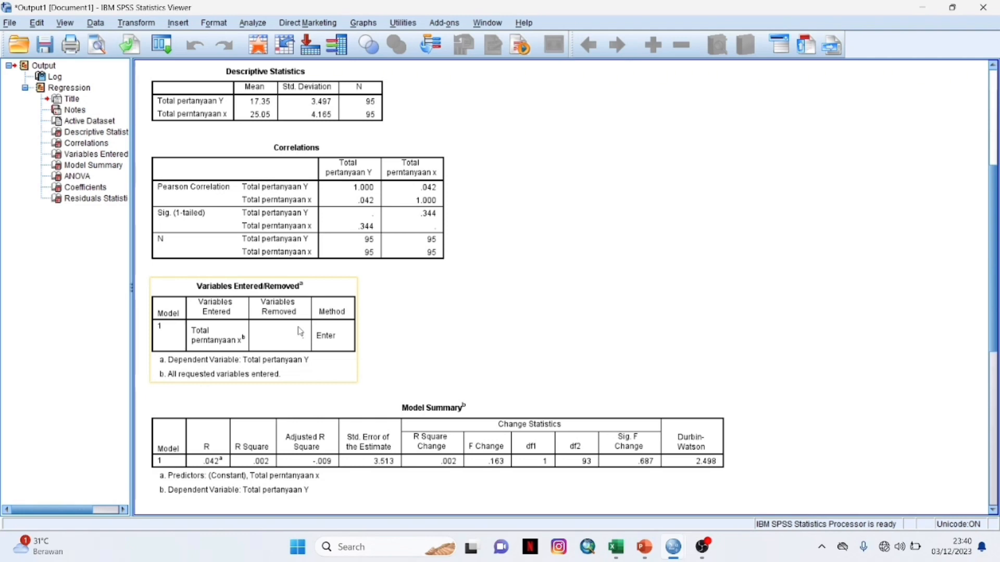
Step: Set up a bivariate correlation that includes all variables from x1 through Total_Y
click(255, 25)
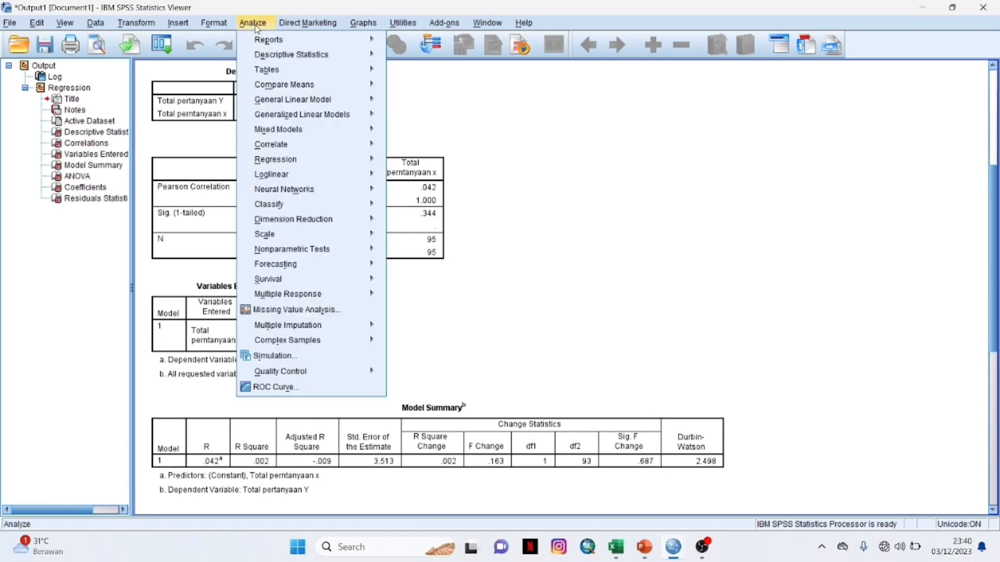
mouse_move(290, 156)
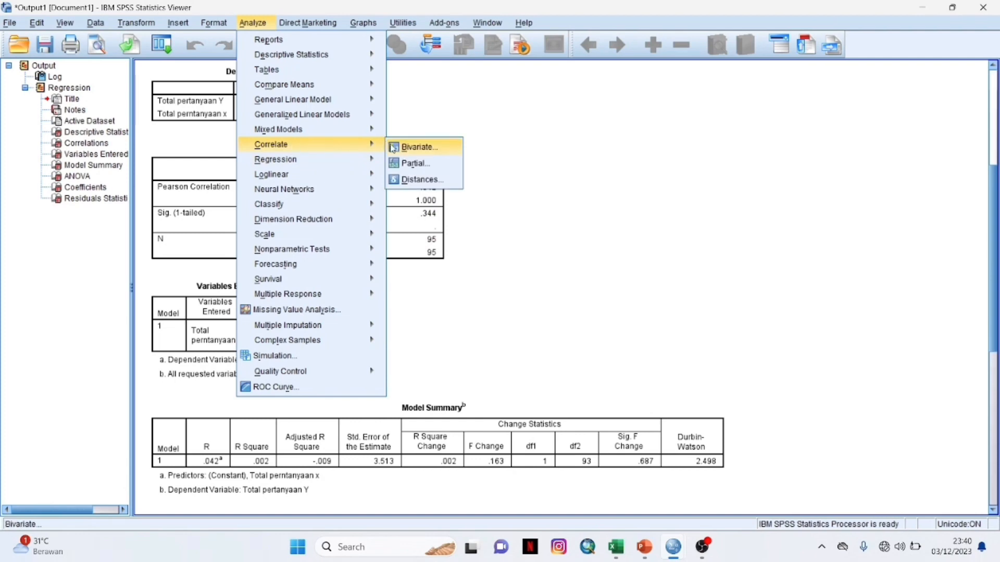
click(395, 149)
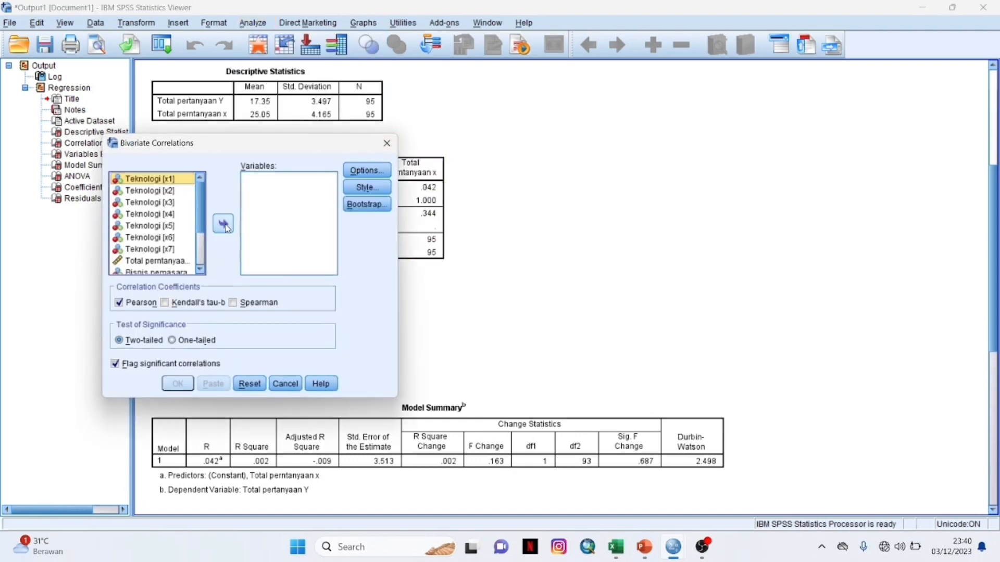
click(224, 224)
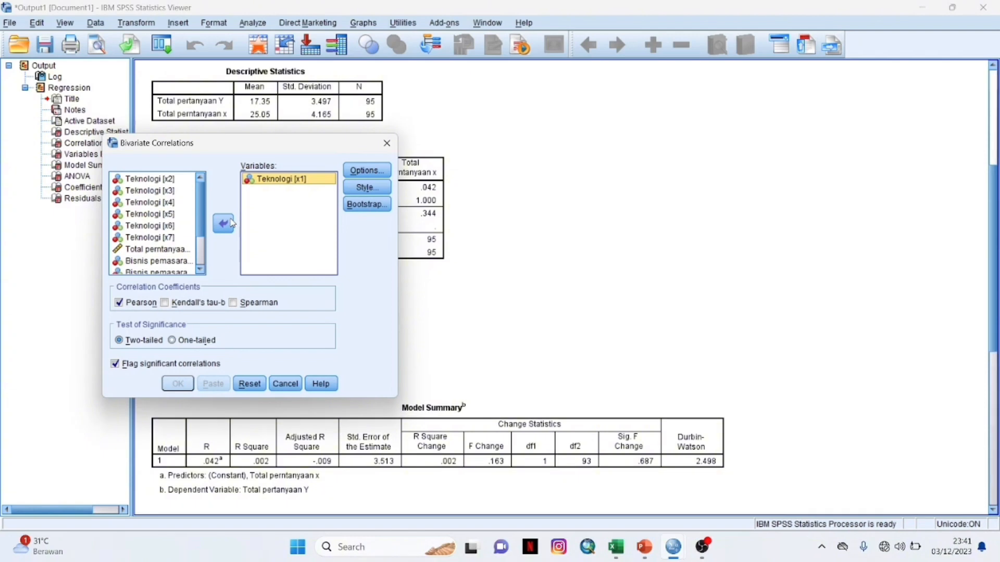
click(224, 223)
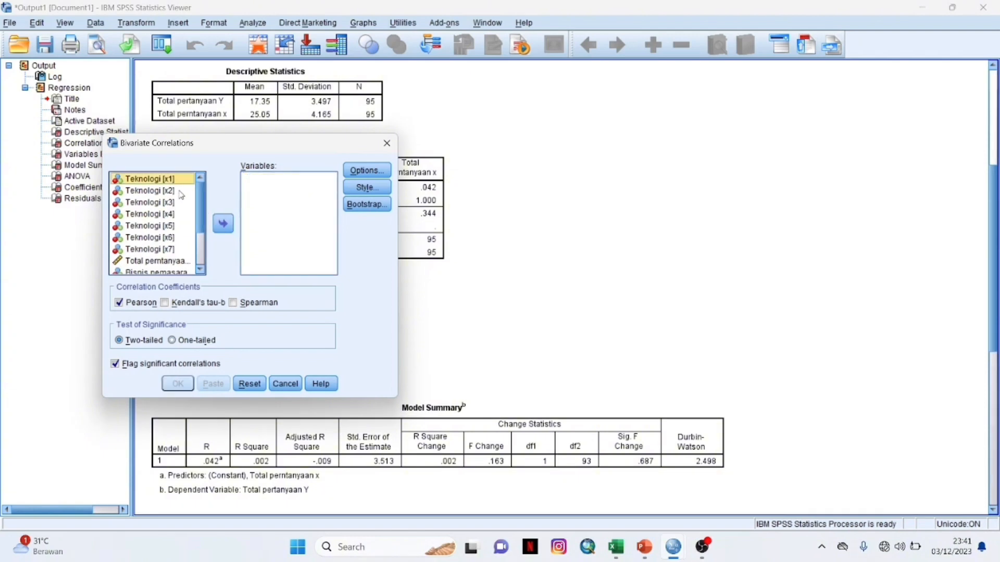
key(ctrl+a)
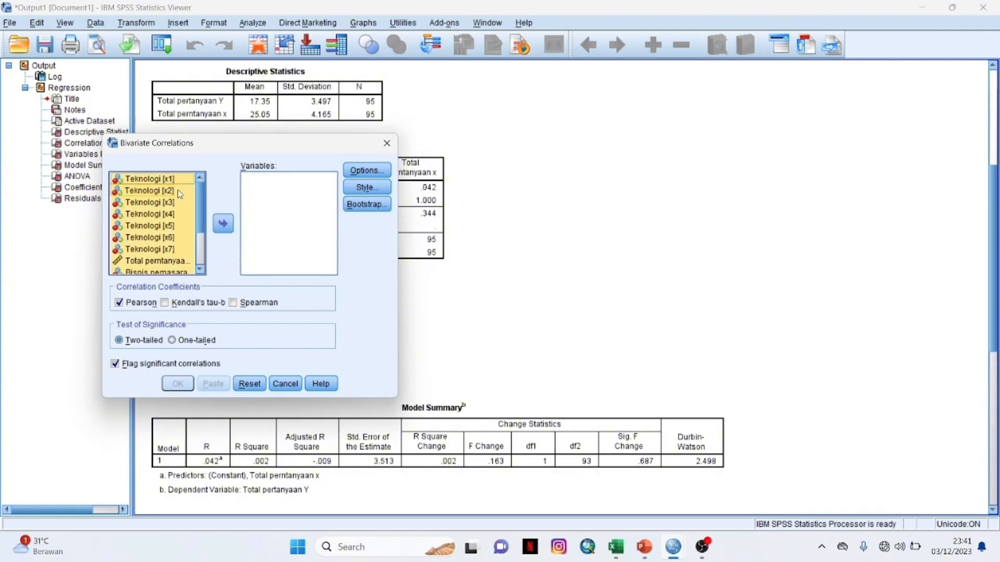
click(220, 228)
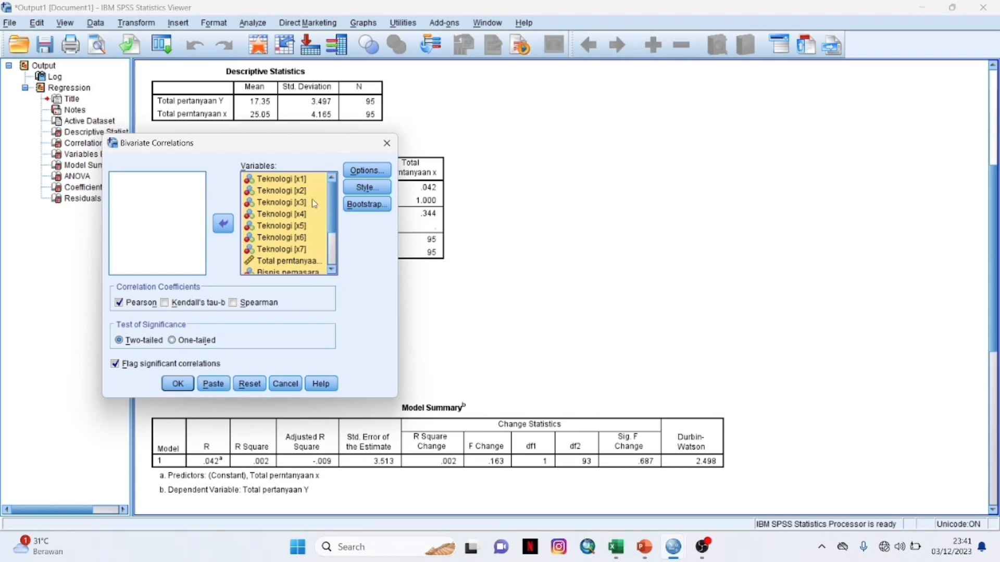
Step: Add means and standard deviations plus cross-product deviations and covariances, run the Pearson correlations and review the output tables
click(354, 171)
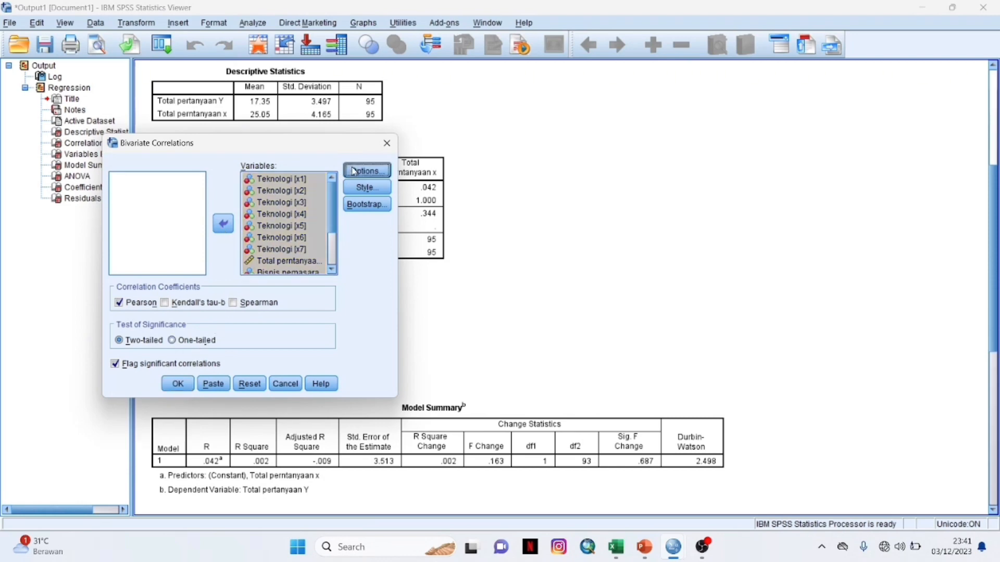
click(230, 241)
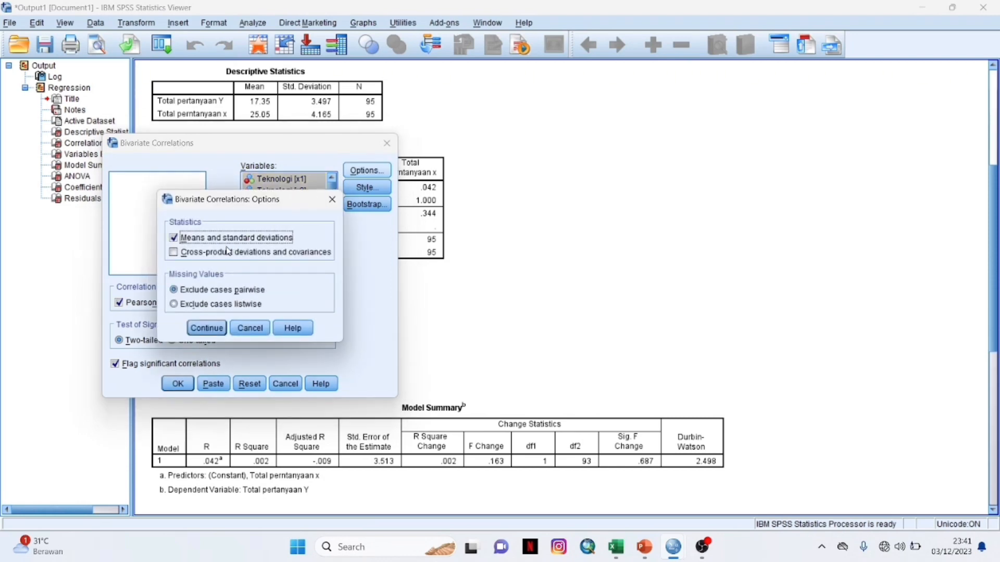
click(207, 328)
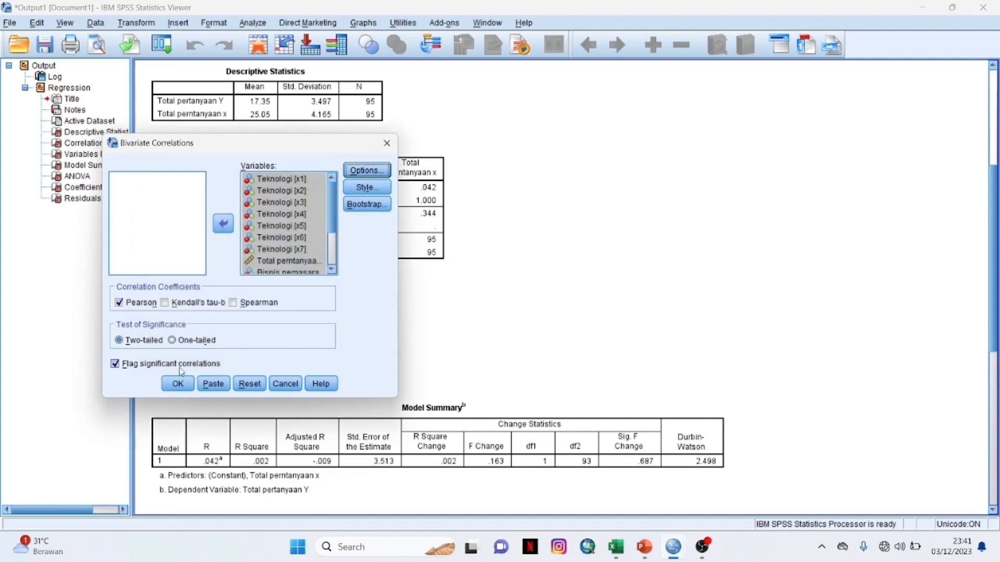
click(177, 383)
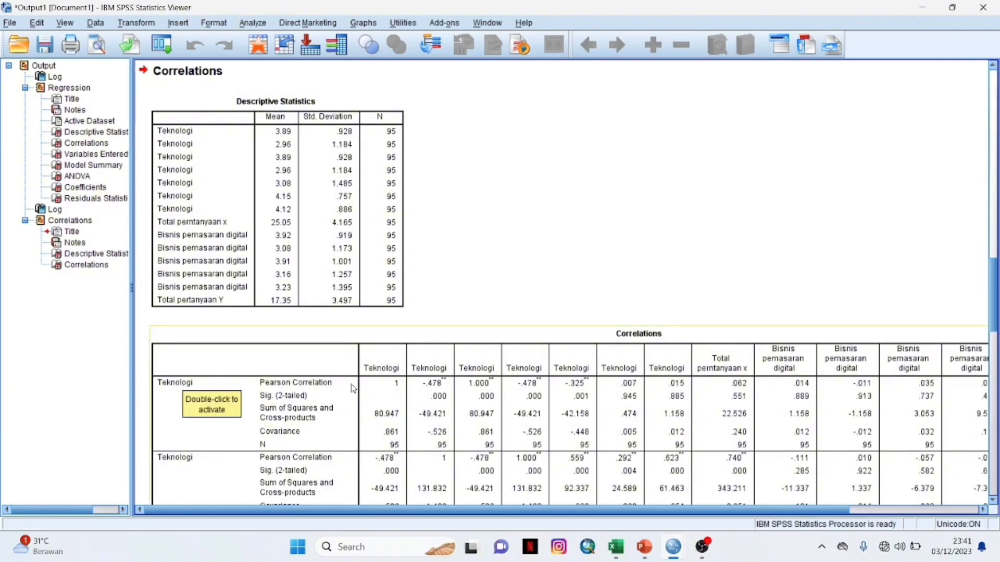
scroll(349, 387, down, 5)
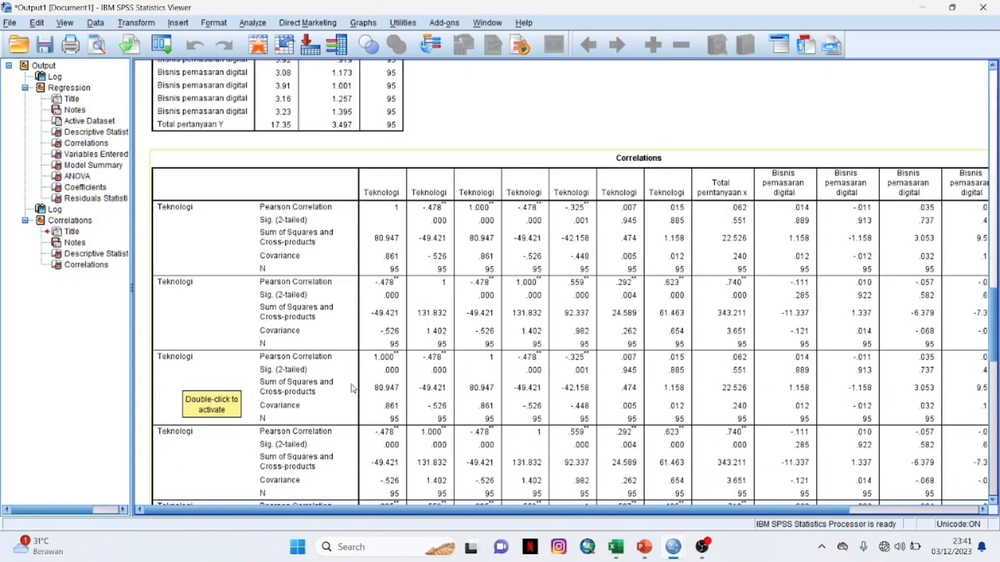
scroll(352, 388, down, 2)
scroll(353, 388, down, 4)
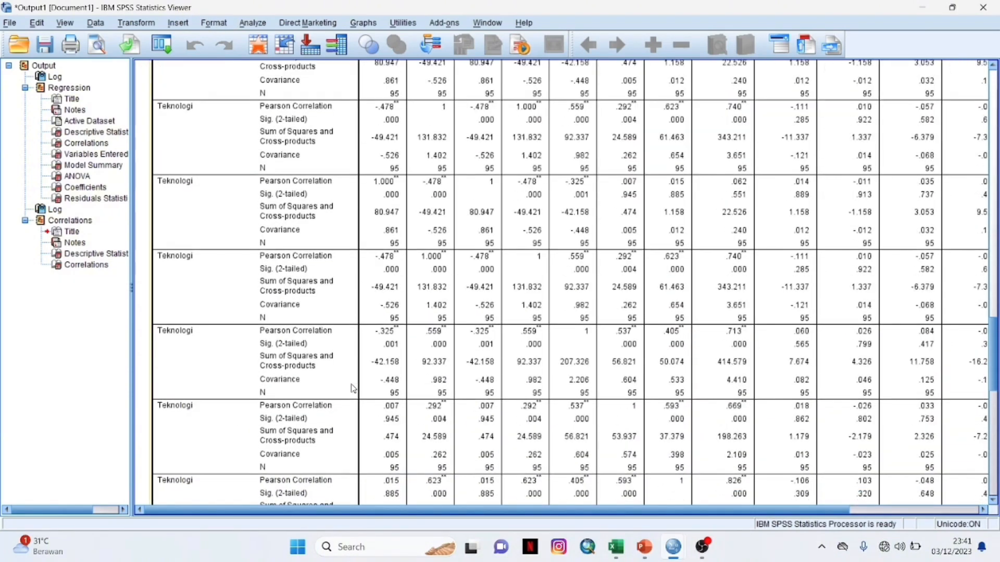
scroll(353, 389, down, 8)
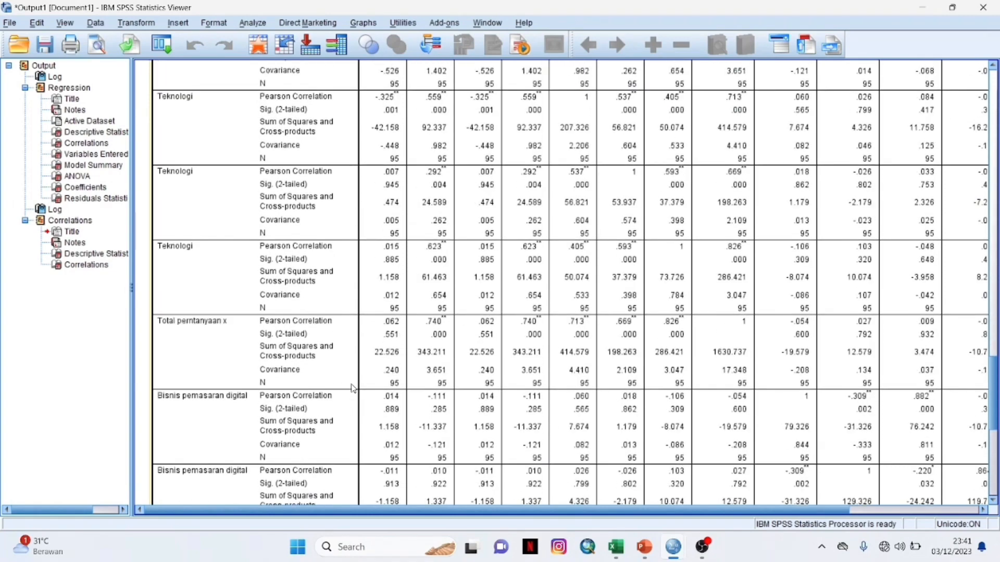
scroll(352, 388, up, 20)
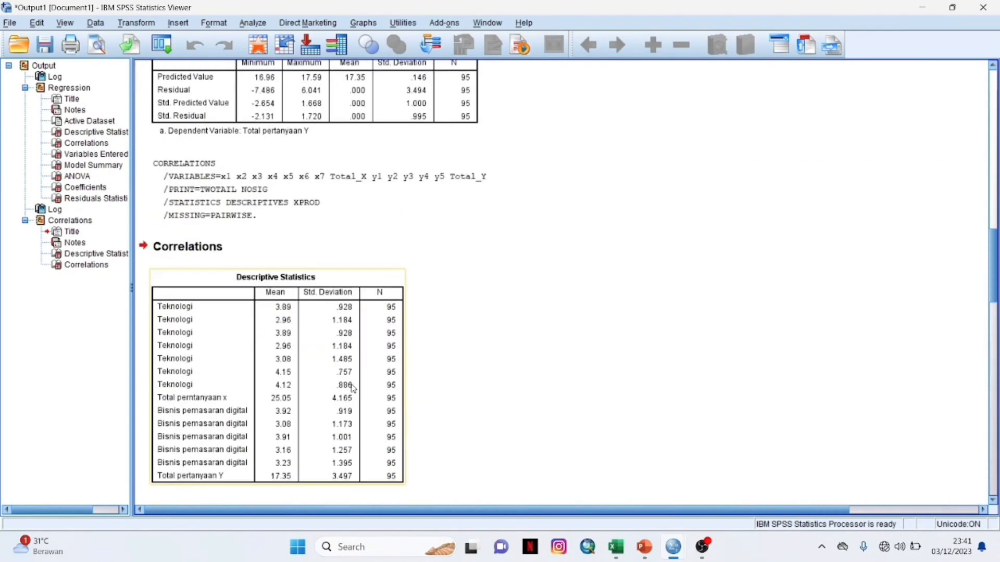
Step: Set up a reliability analysis with the Alpha model that includes all variables from x1 through Total_Y
click(252, 24)
mouse_move(308, 240)
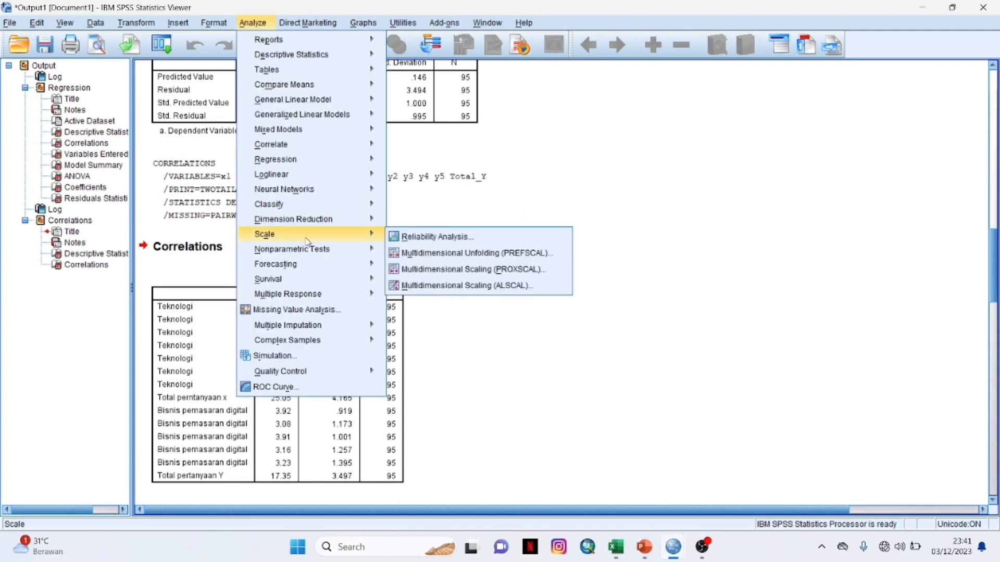
click(408, 238)
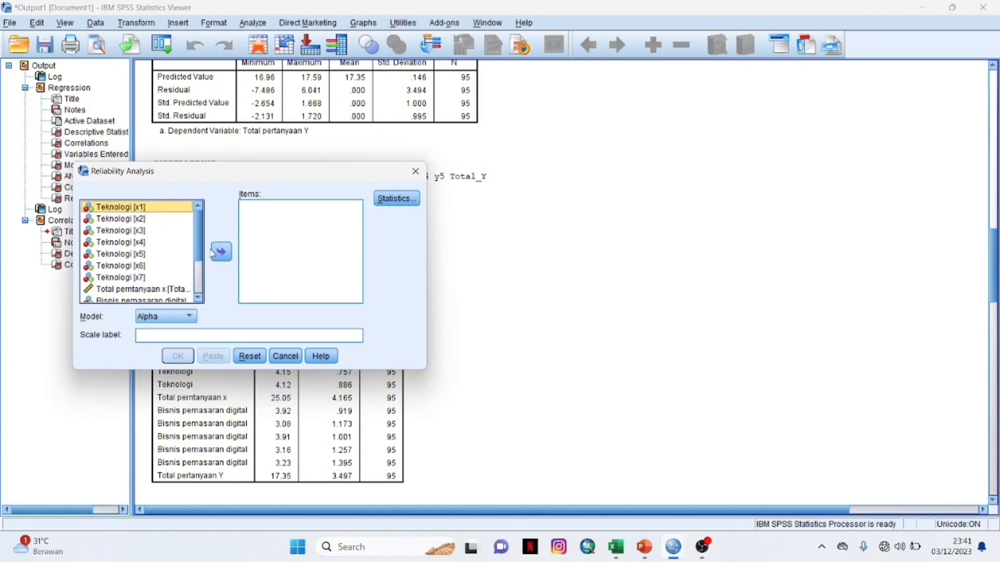
key(ctrl+a)
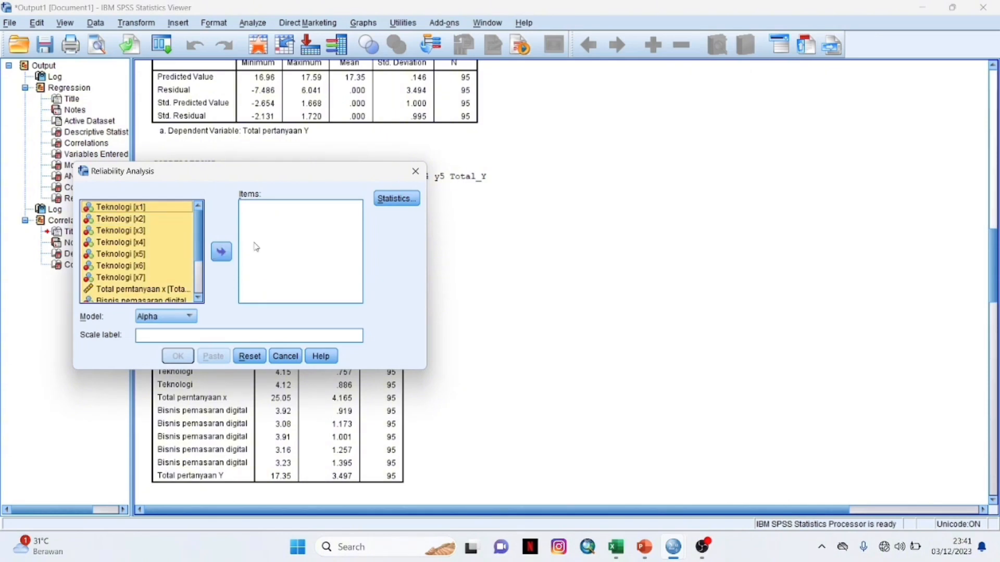
click(221, 252)
Step: Add item and scale-if-item-deleted descriptives plus summary means, run the reliability analysis and review the output tables
click(396, 198)
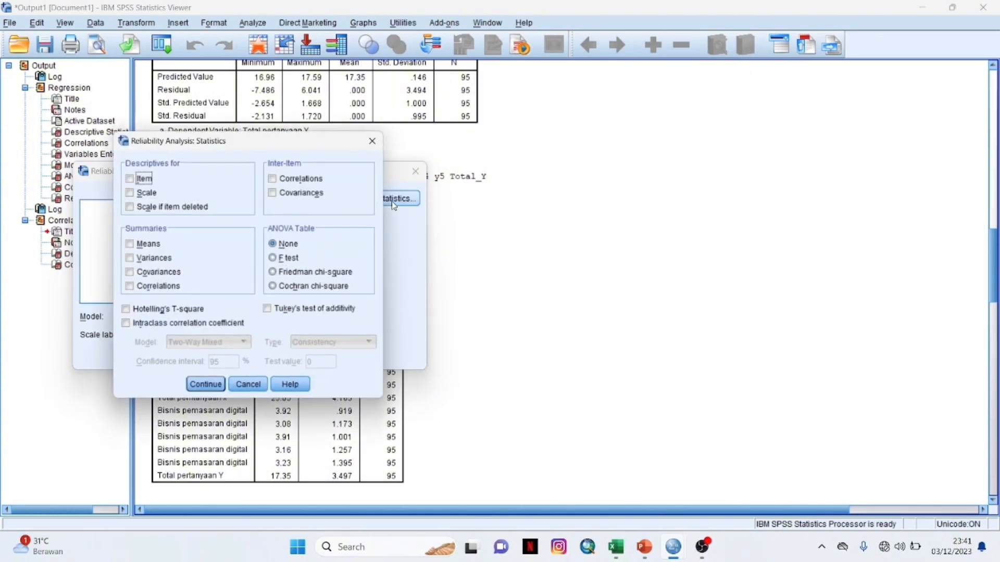
click(128, 178)
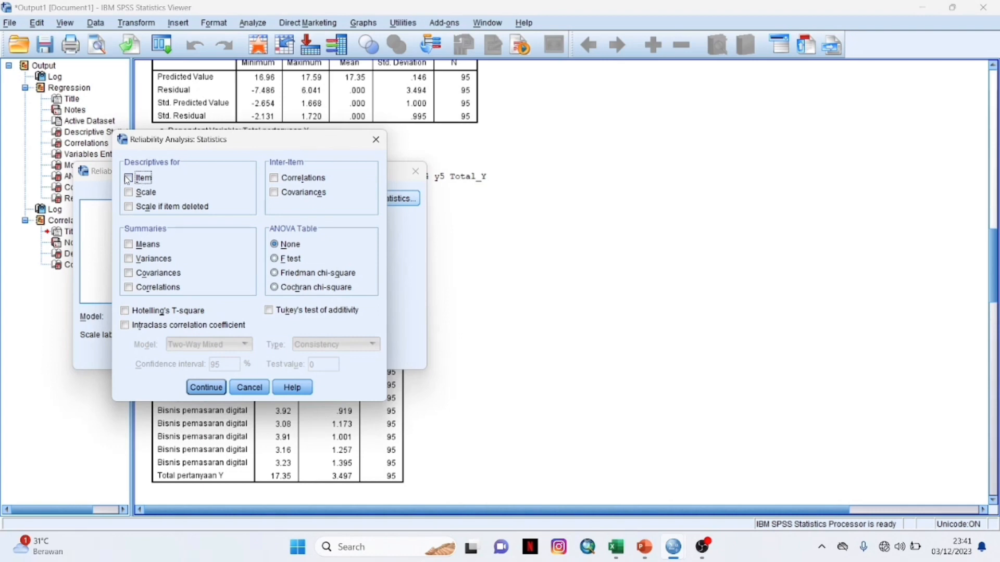
click(129, 206)
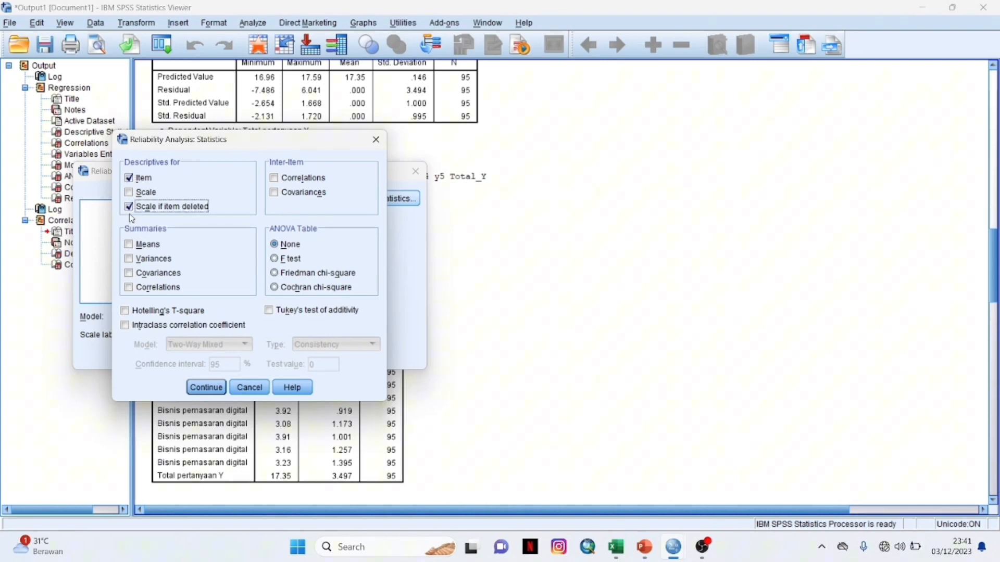
click(129, 245)
click(203, 390)
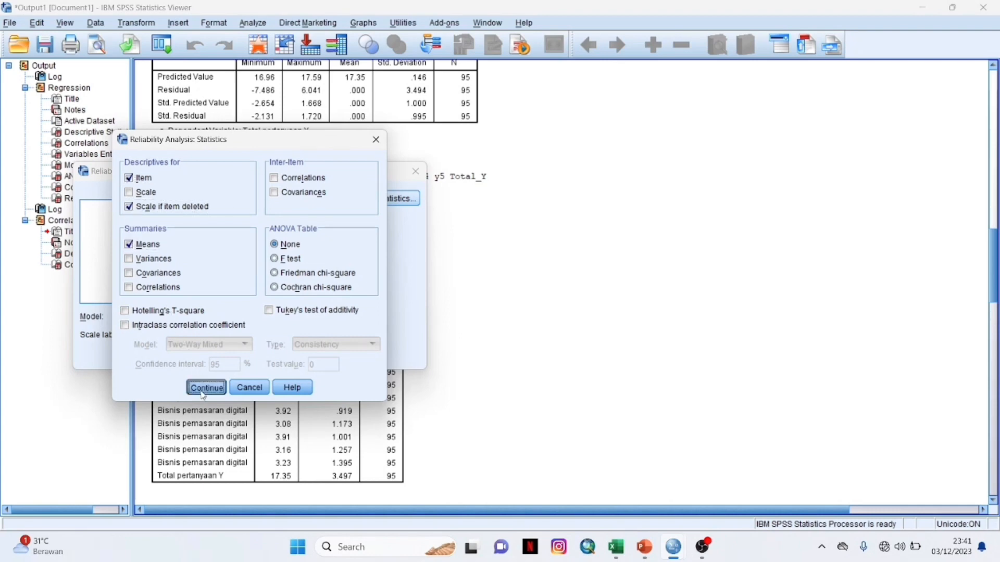
click(186, 360)
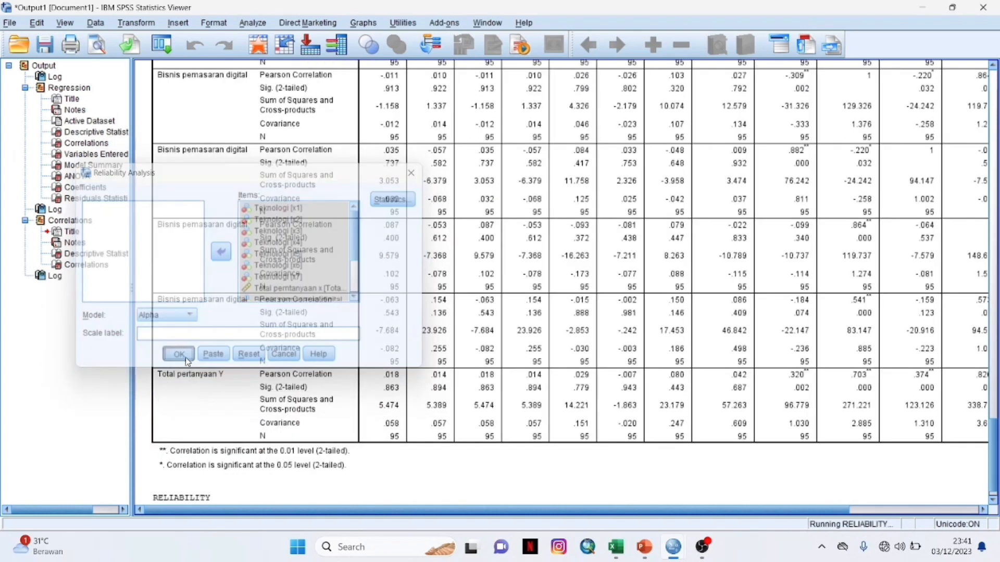
scroll(187, 363, down, 2)
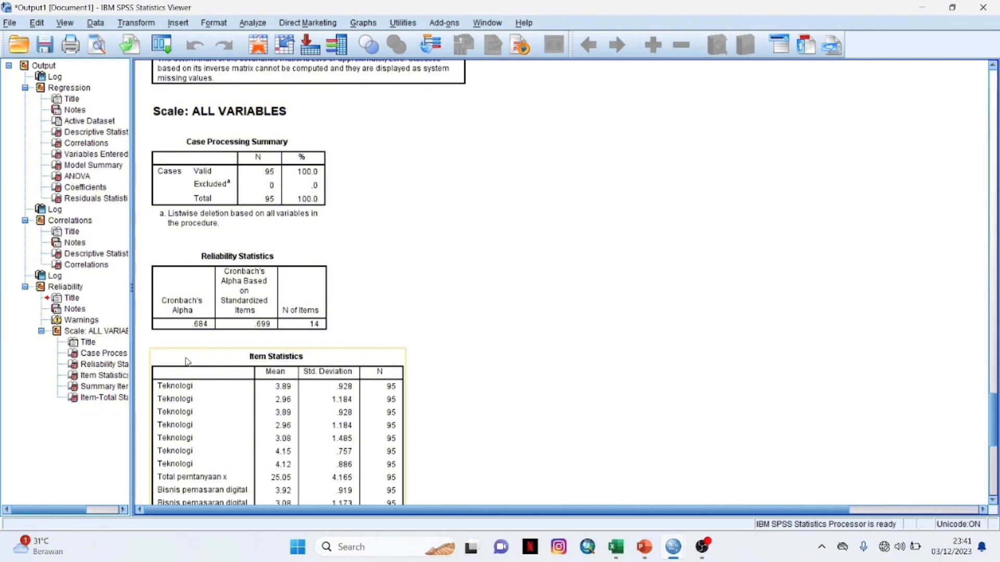
scroll(188, 362, down, 4)
scroll(188, 362, down, 4)
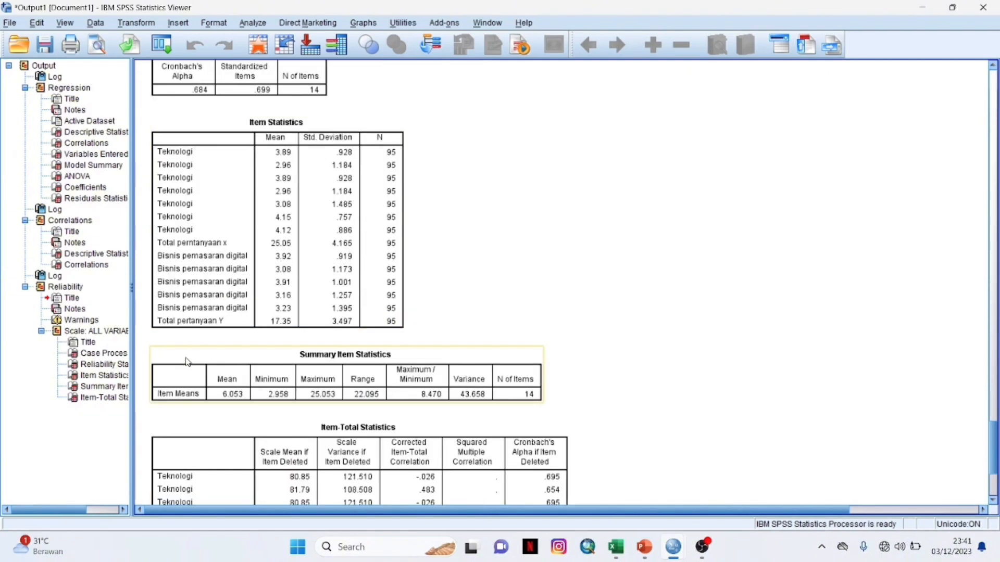
scroll(187, 361, down, 6)
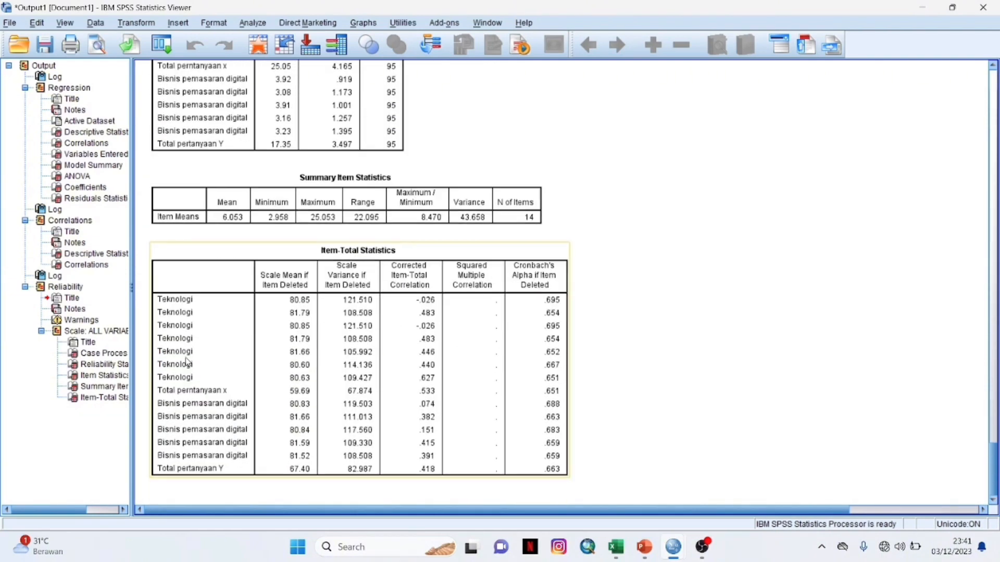
scroll(187, 362, up, 20)
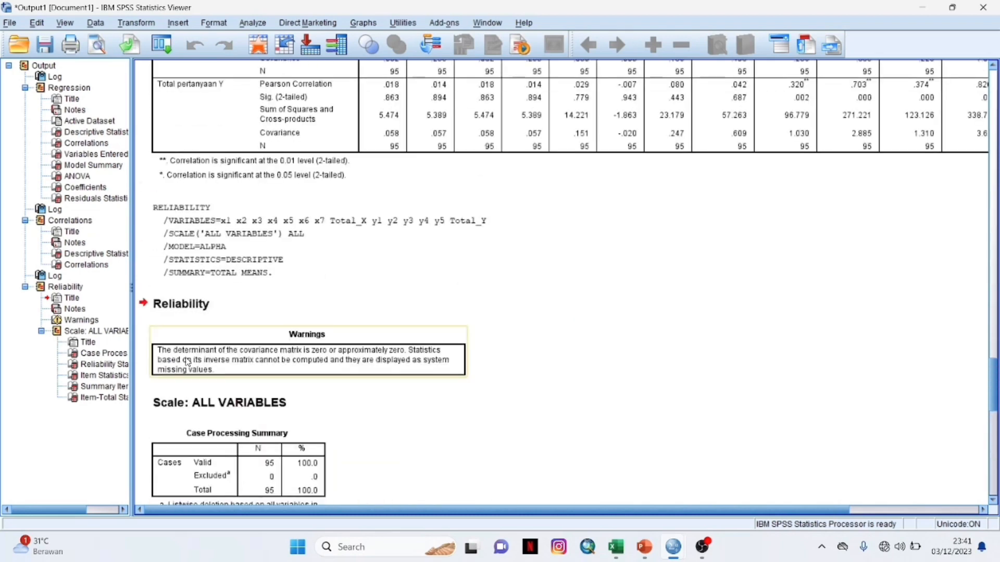
scroll(268, 338, down, 7)
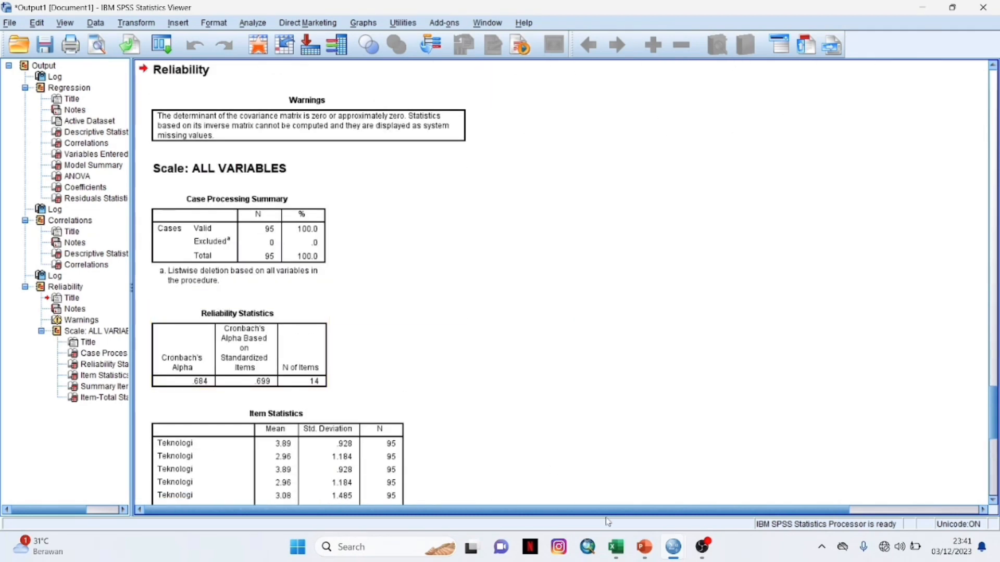
Step: Switch to OBS and stop the screen recording
click(700, 552)
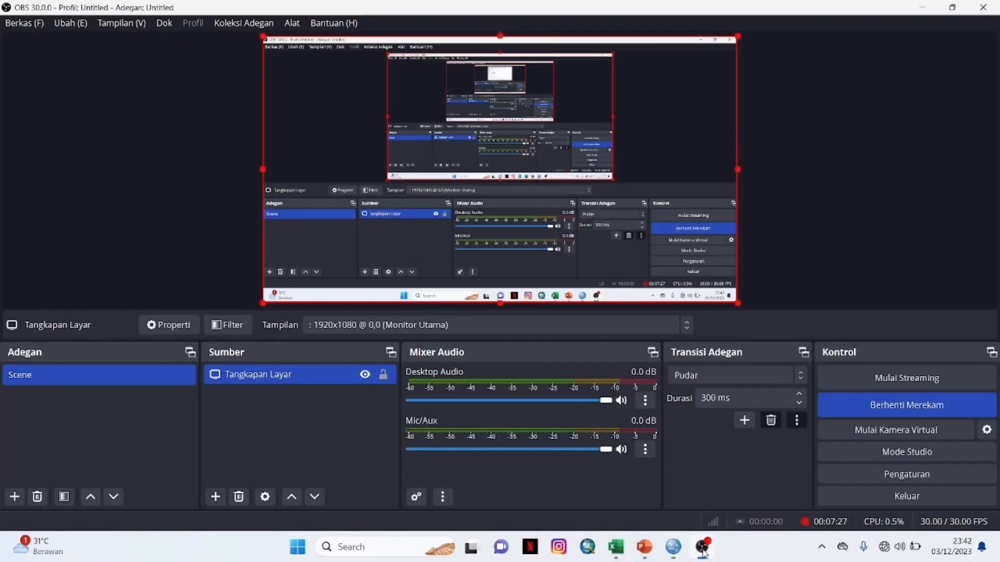
click(867, 411)
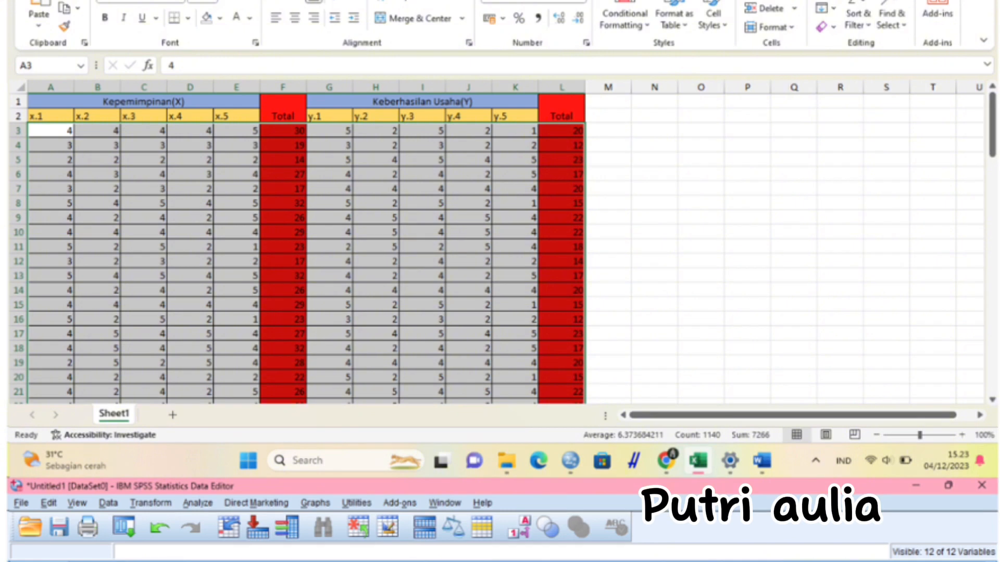